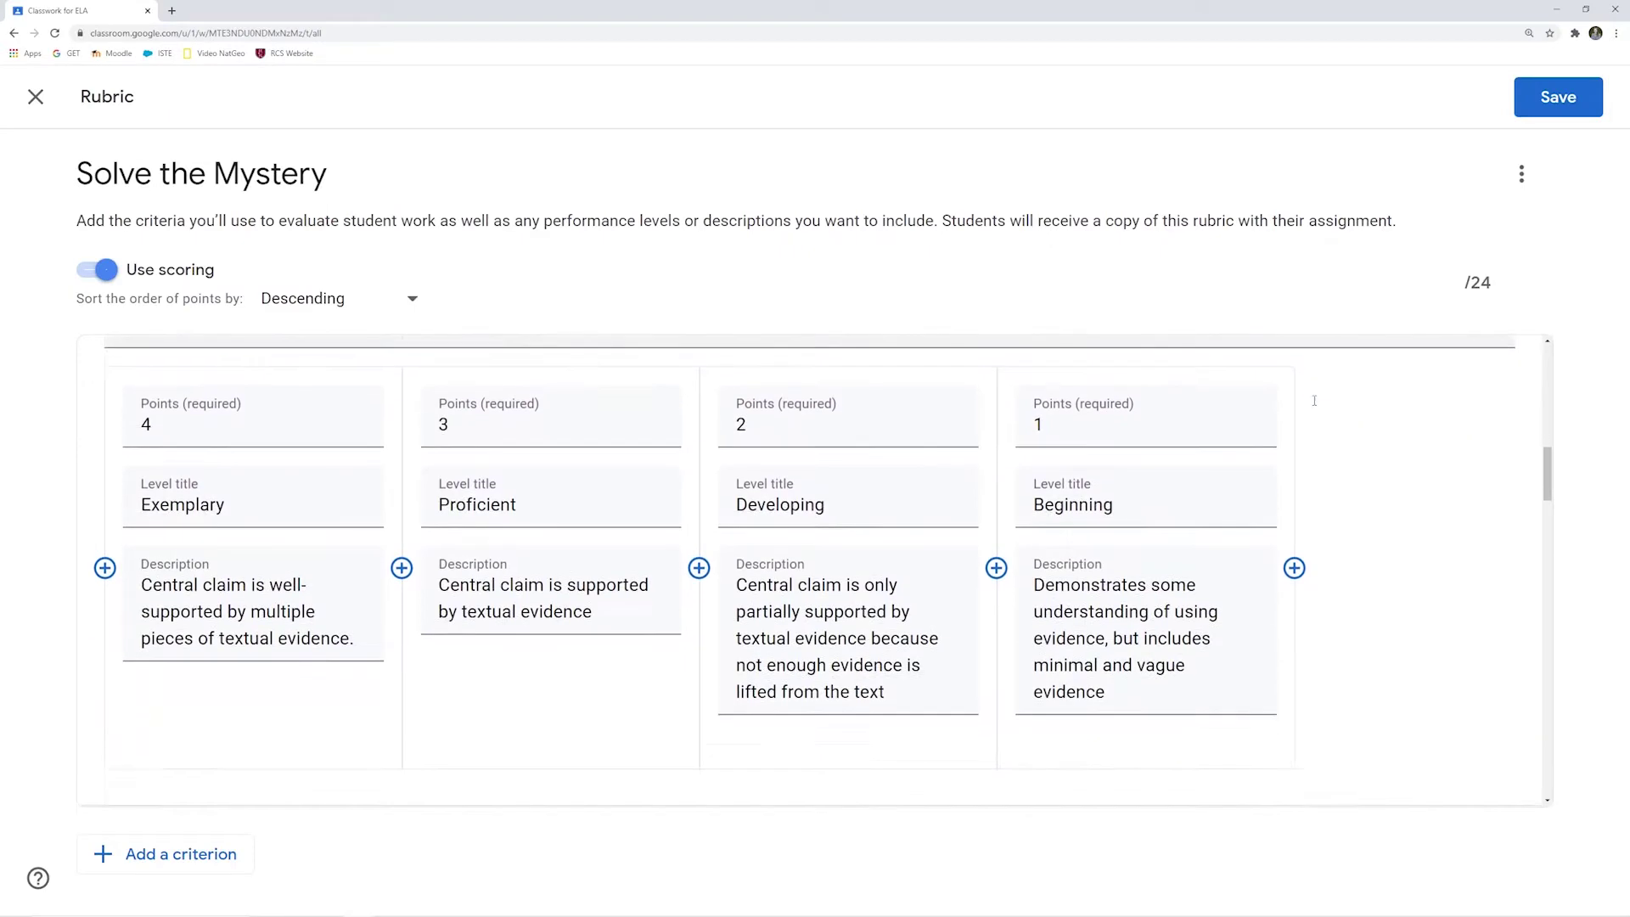
pyautogui.scroll(-5, 1315, 406)
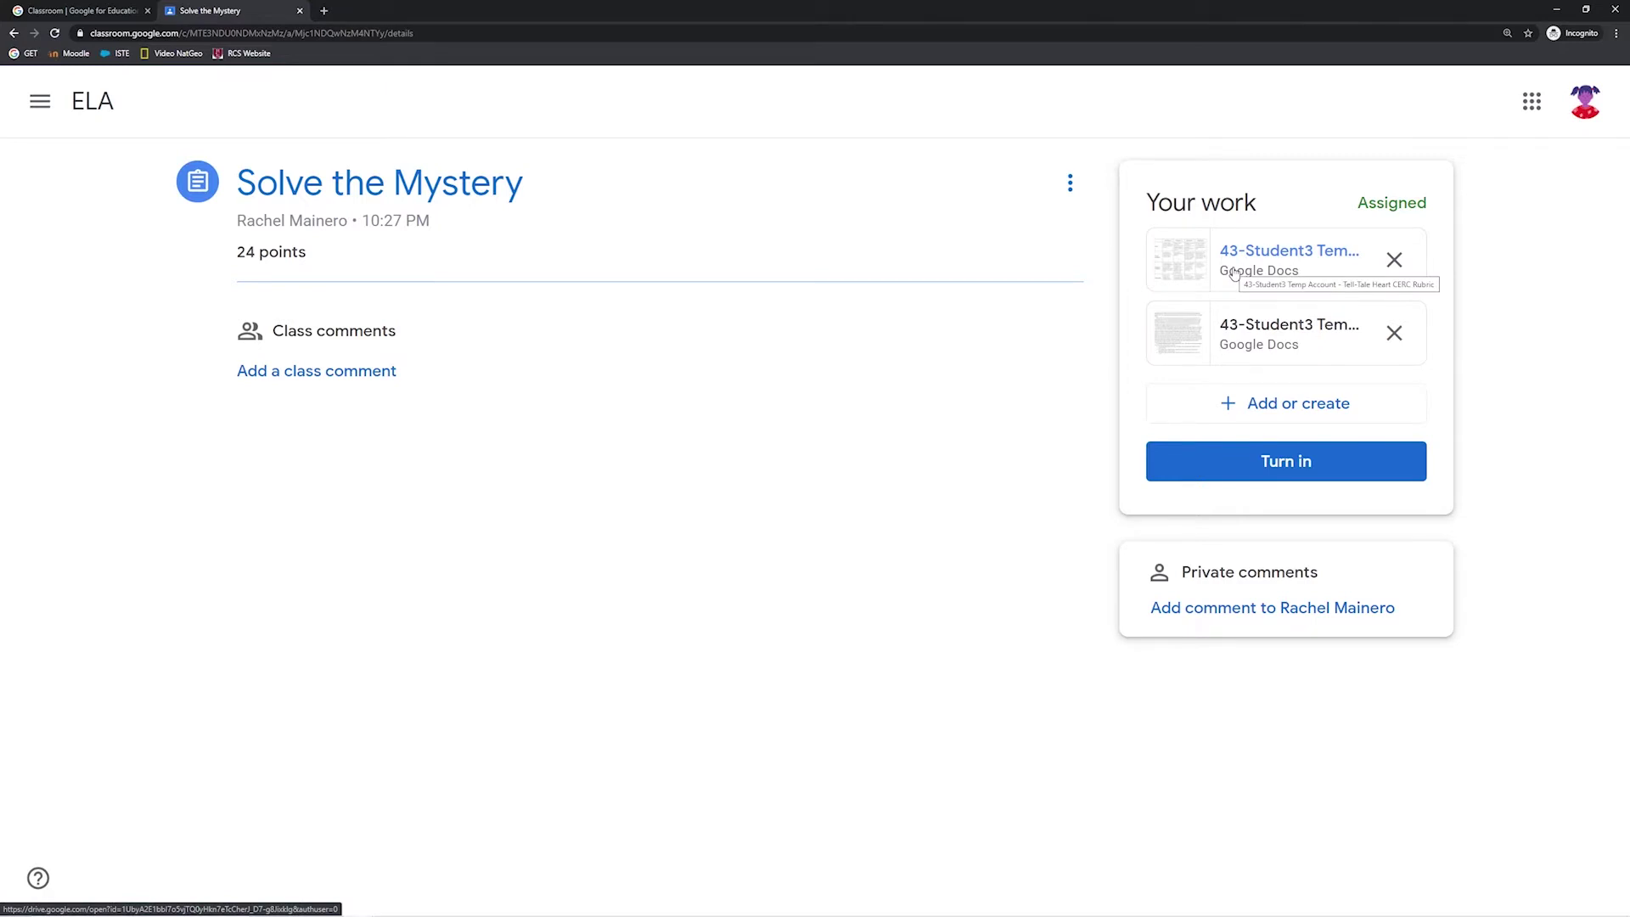
# Scroll through the finished rubric and open the student's attached rubric document
pyautogui.click(1234, 271)
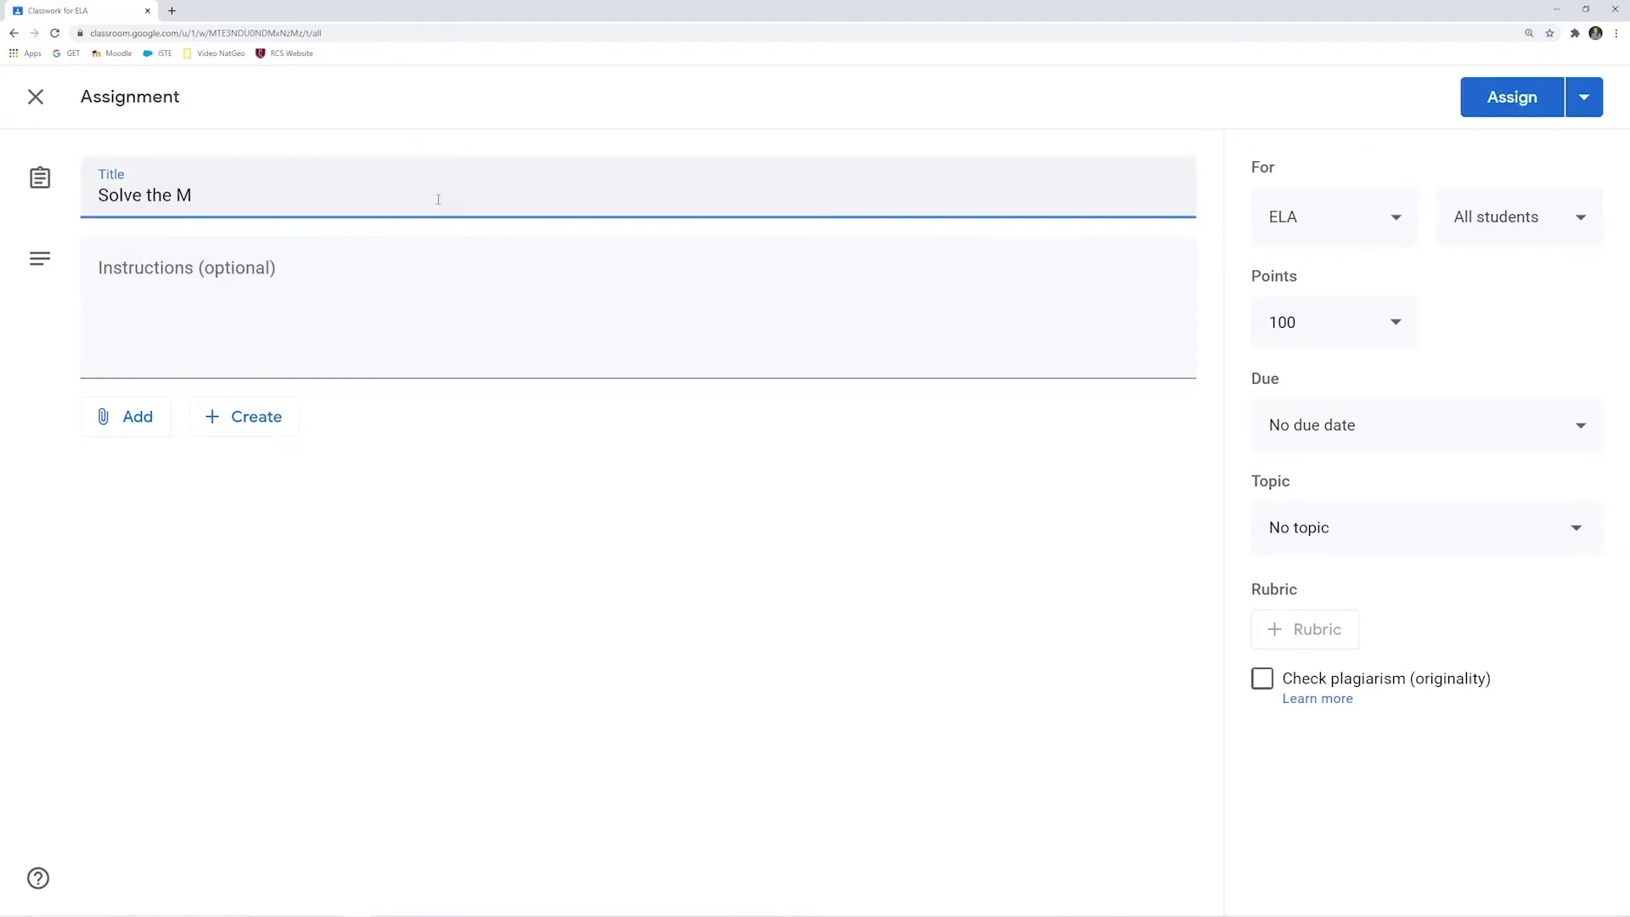
# Title the assignment 'Solve the Mystery' and pick a rubric spreadsheet to import from Sheets
pyautogui.write('ystery')
pyautogui.click(604, 444)
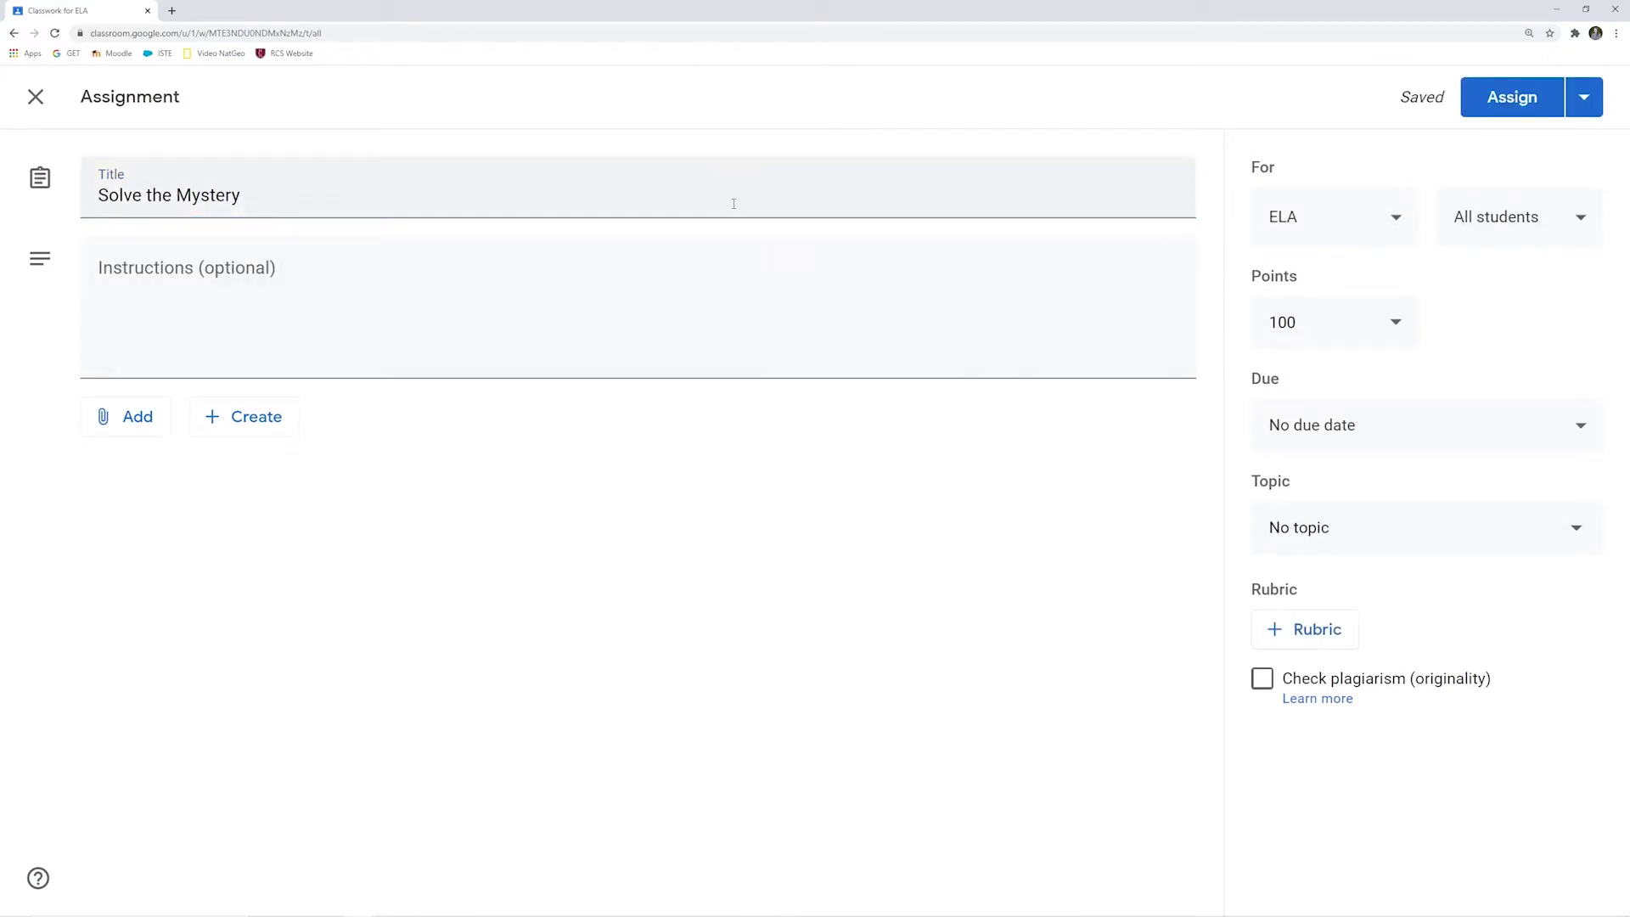
pyautogui.click(1329, 637)
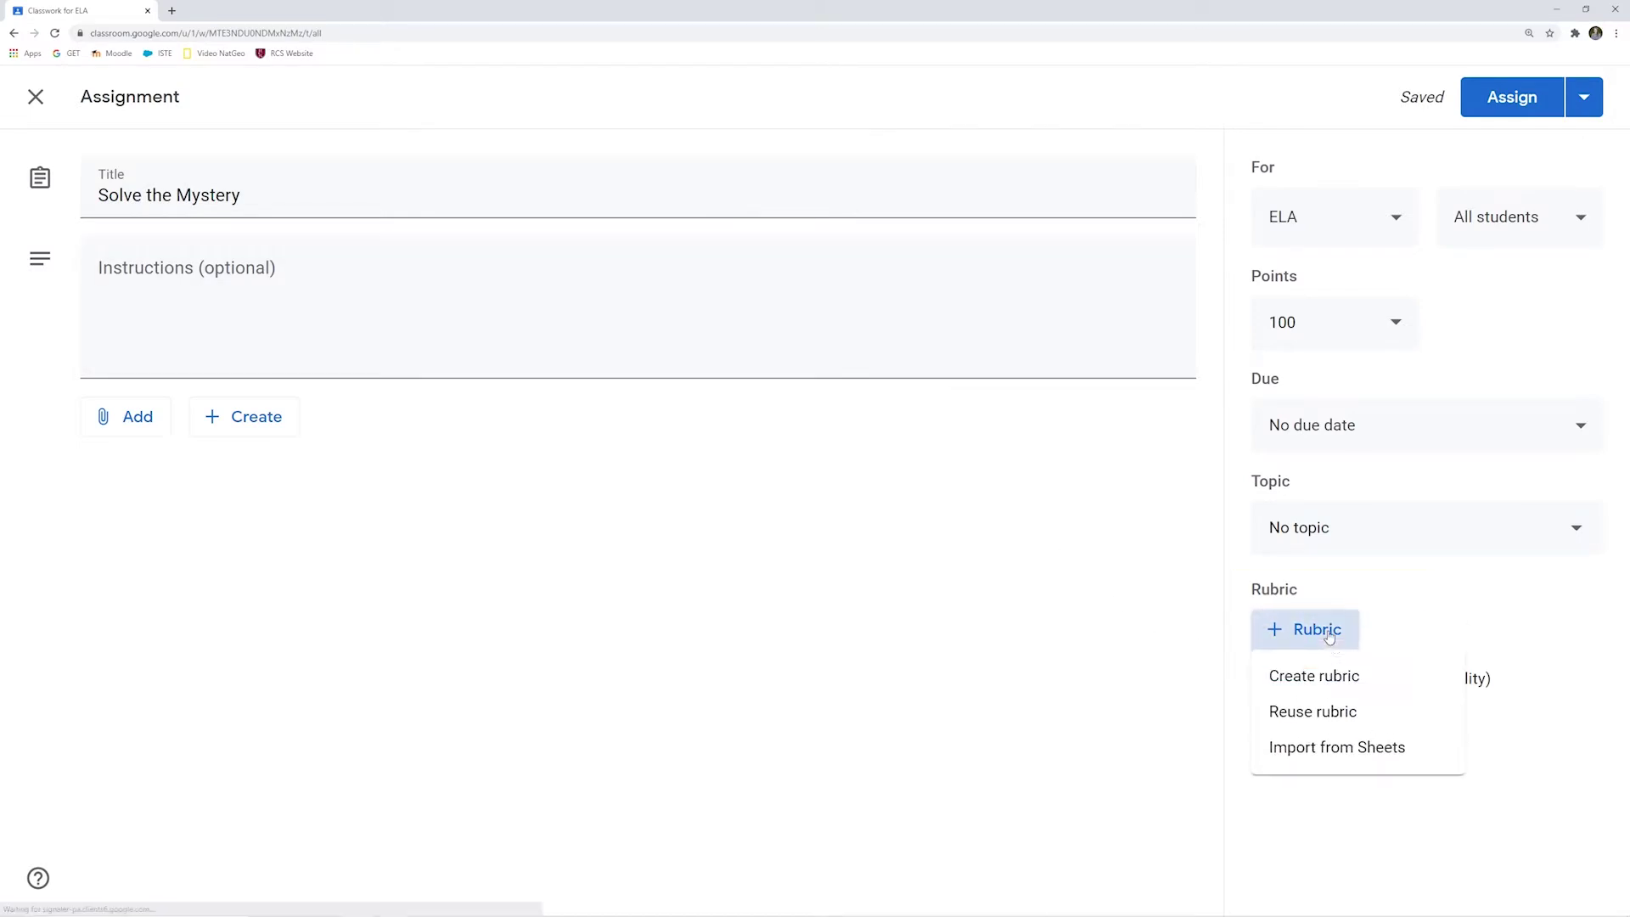
pyautogui.click(1418, 753)
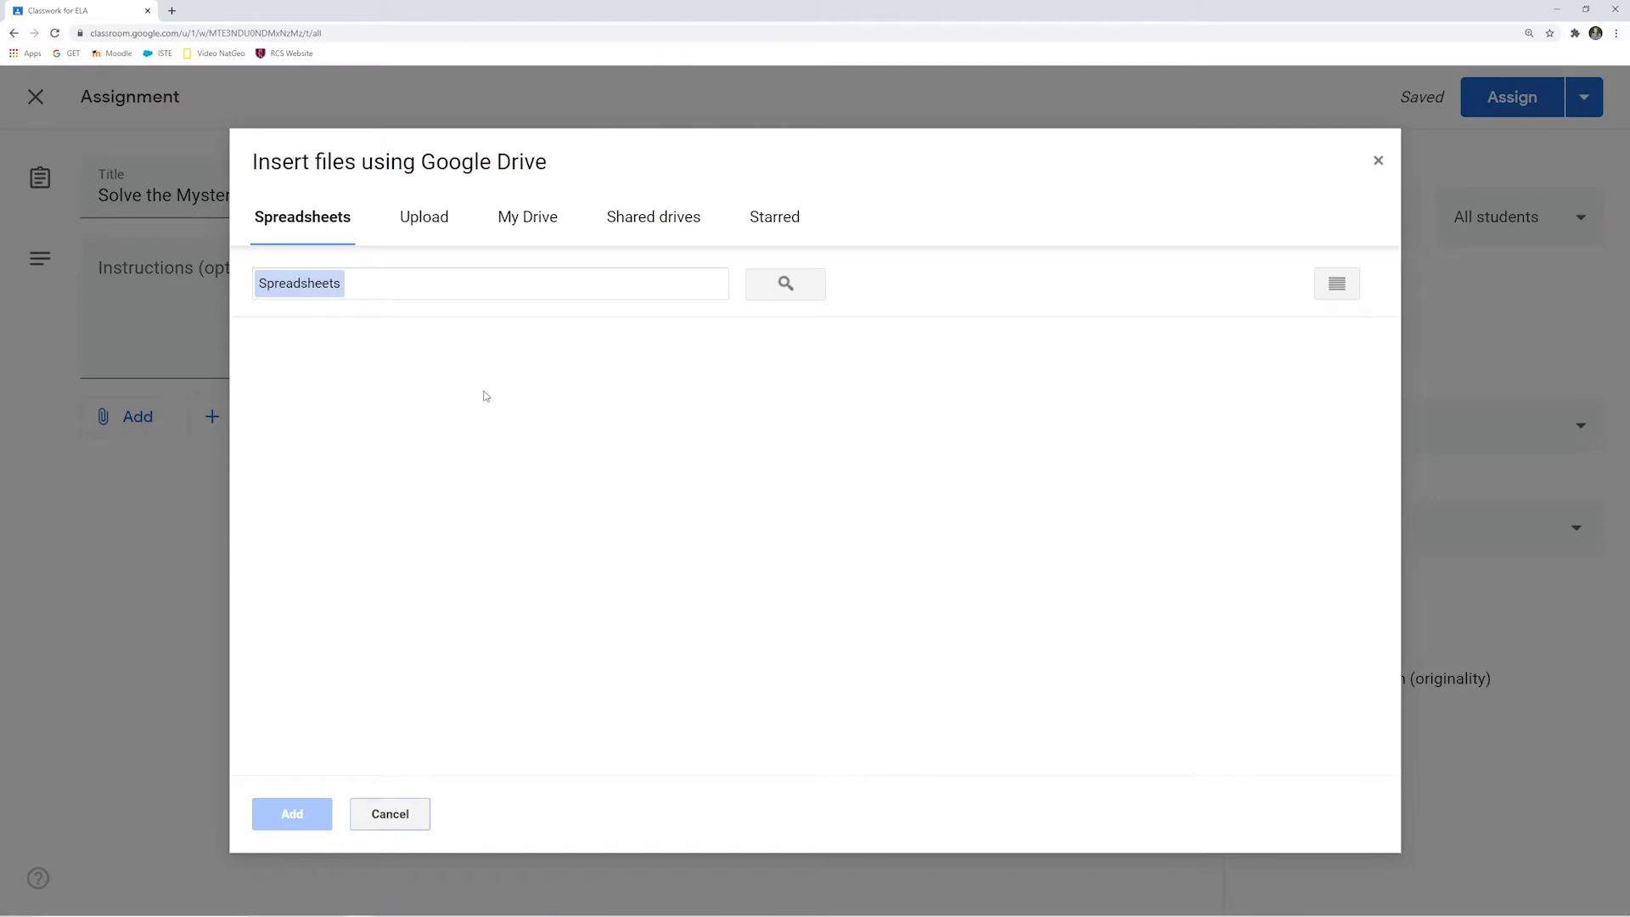
pyautogui.click(1052, 480)
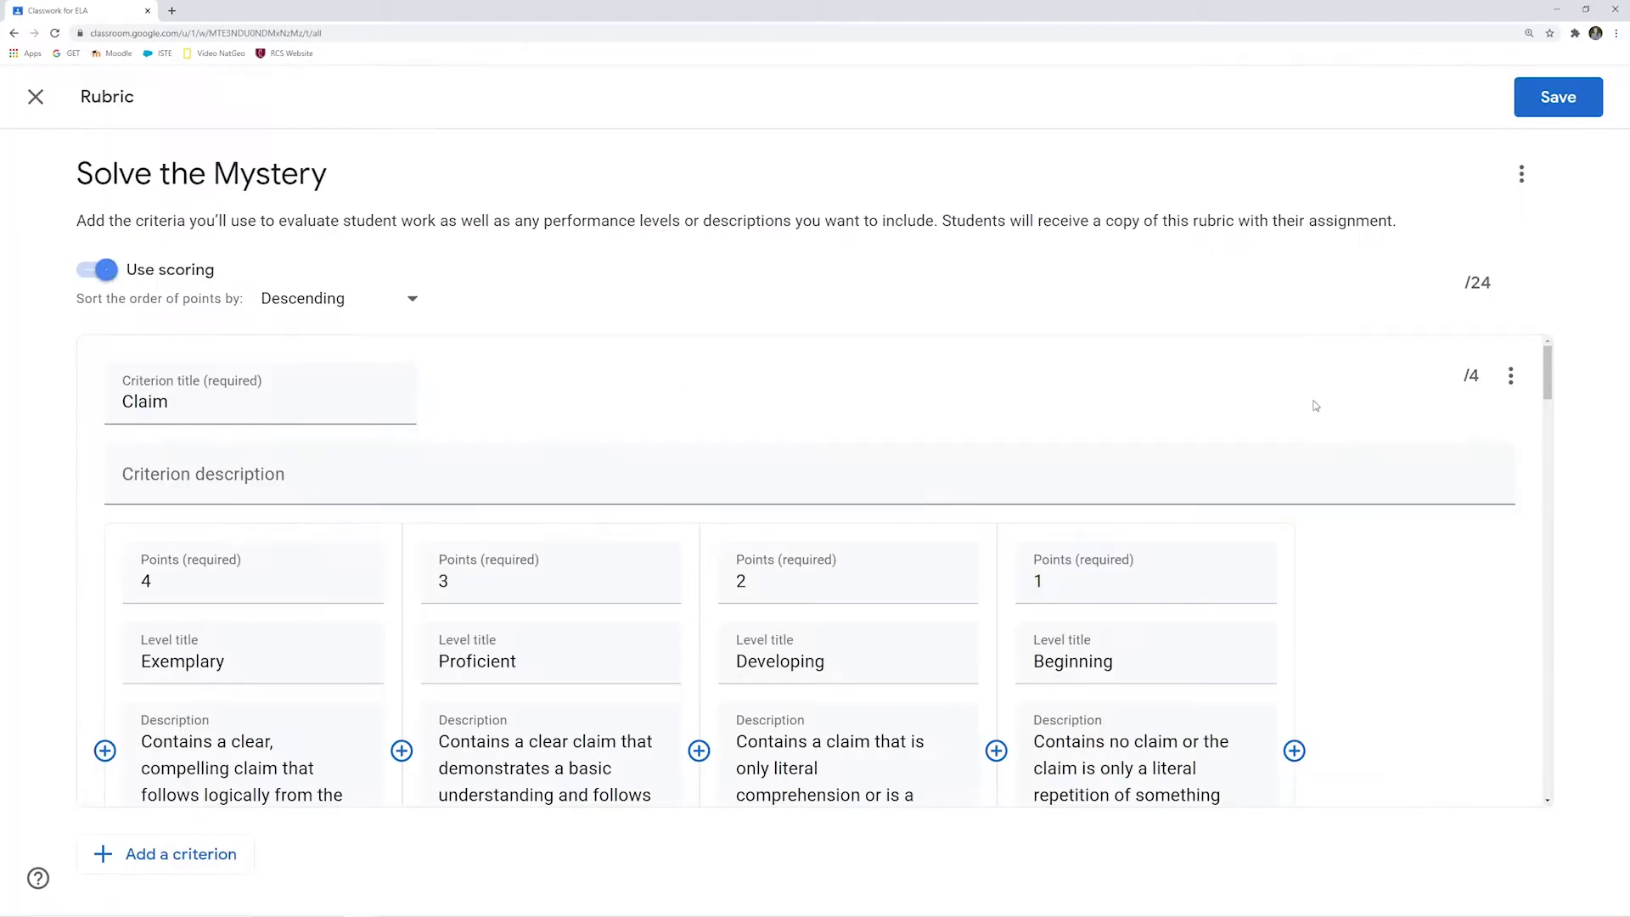
# Review the imported 24-point rubric, save it, and return to the Classwork list
pyautogui.scroll(-3, 1313, 404)
pyautogui.scroll(-5, 1314, 405)
pyautogui.scroll(-5, 1315, 405)
pyautogui.scroll(-4, 1315, 405)
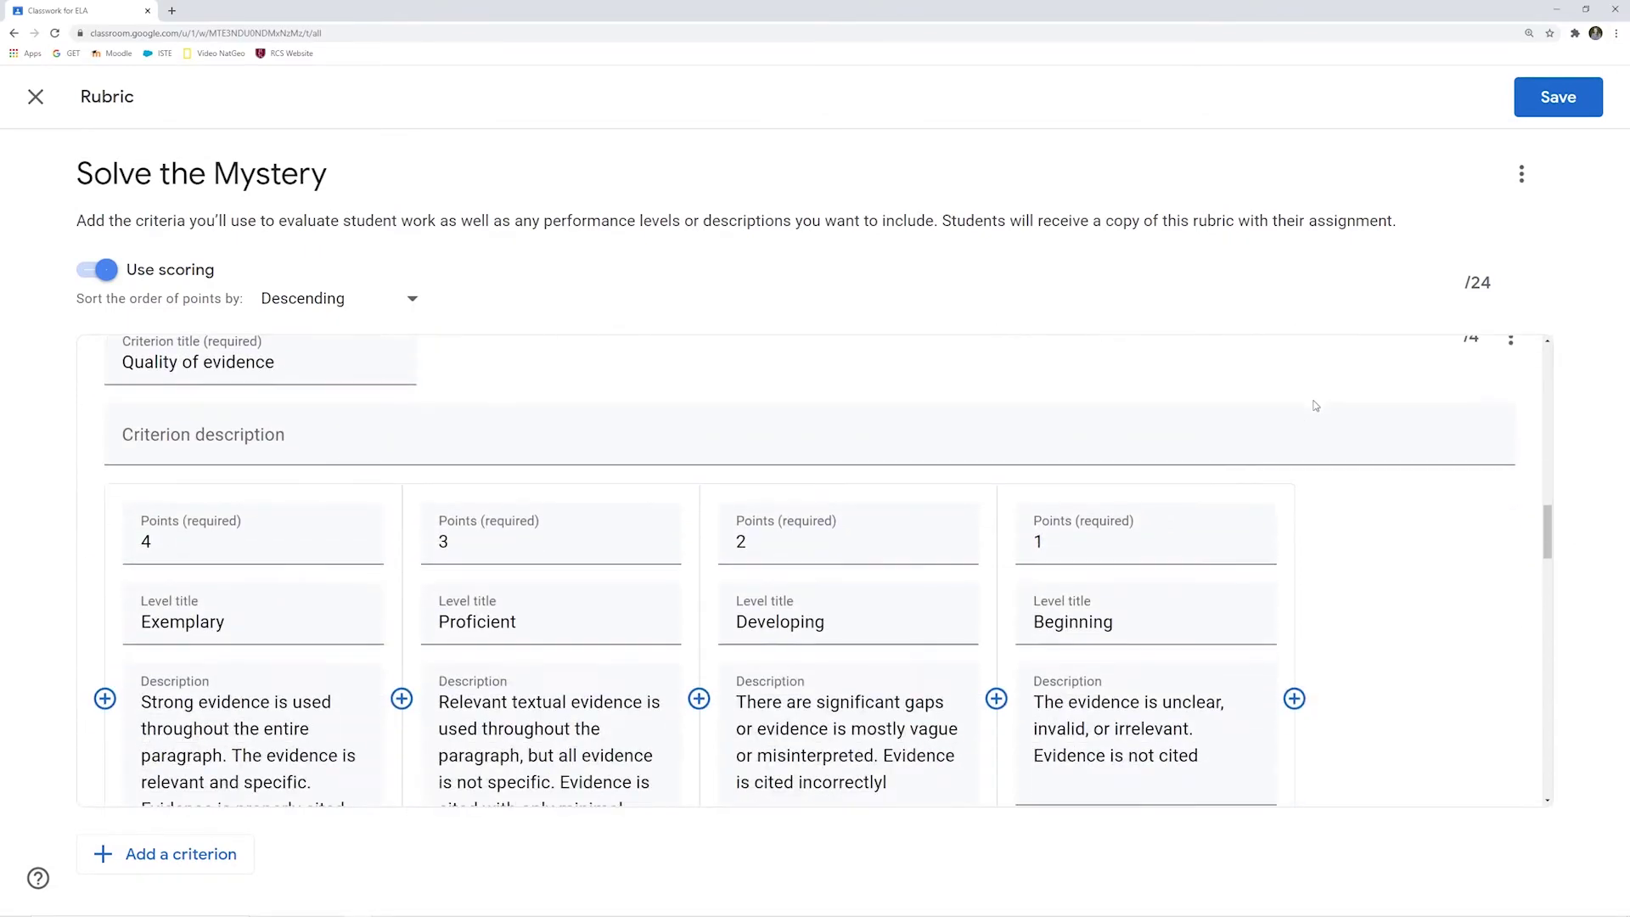
pyautogui.click(1535, 103)
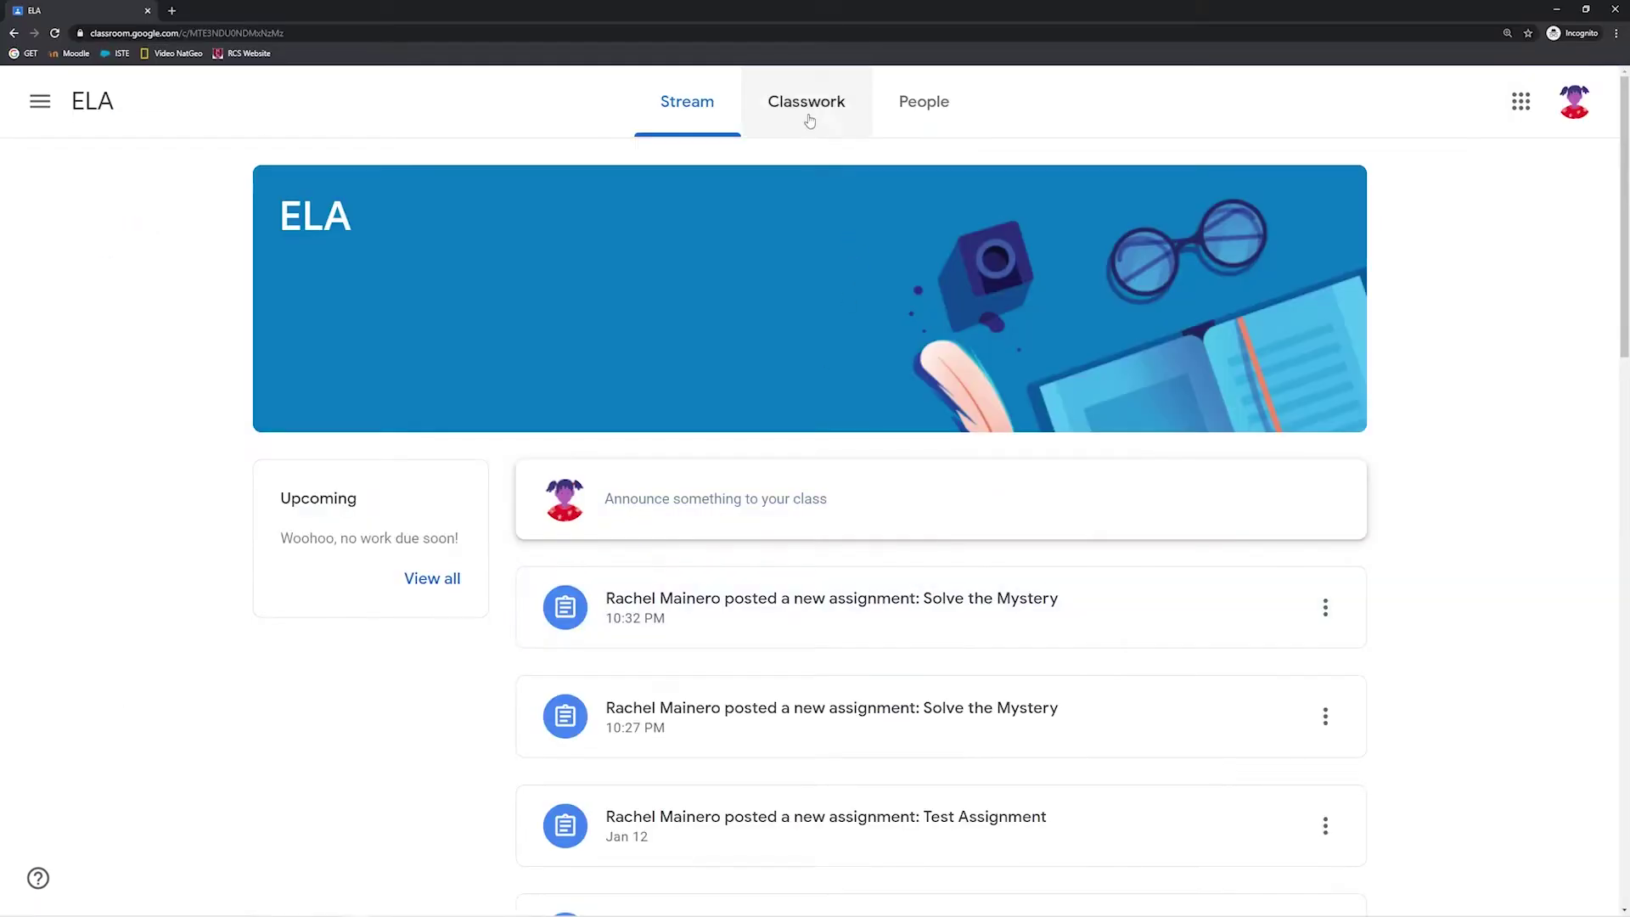
pyautogui.click(808, 114)
# Open the Solve the Mystery assignment details and expand the Claim criterion's levels
pyautogui.click(892, 246)
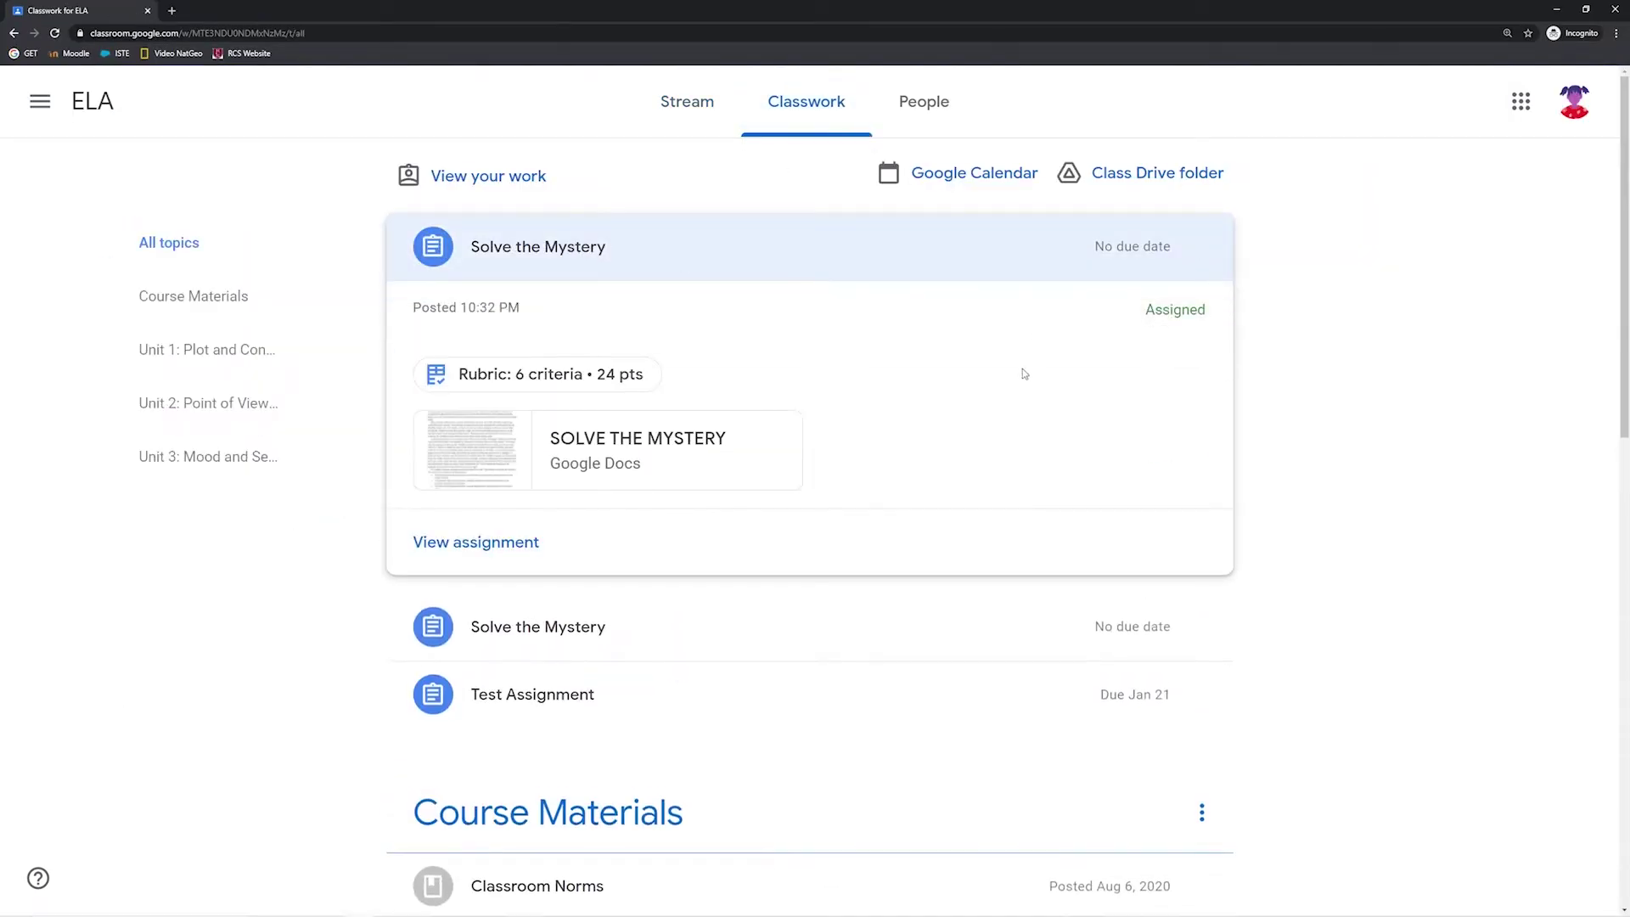
pyautogui.click(523, 543)
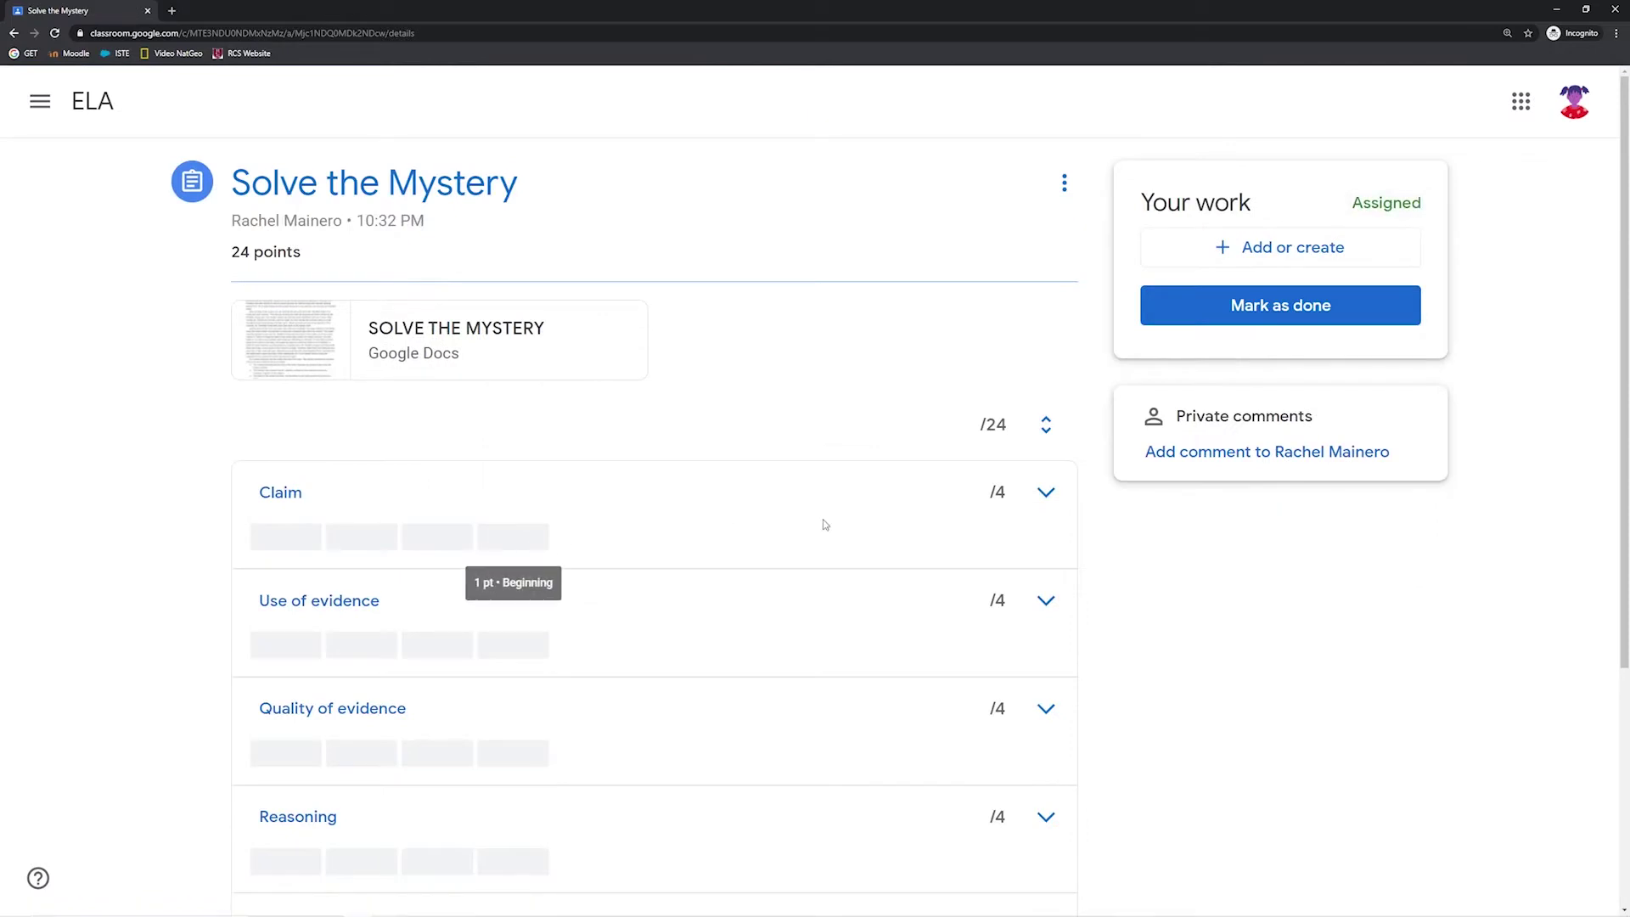
pyautogui.scroll(-1, 178, 429)
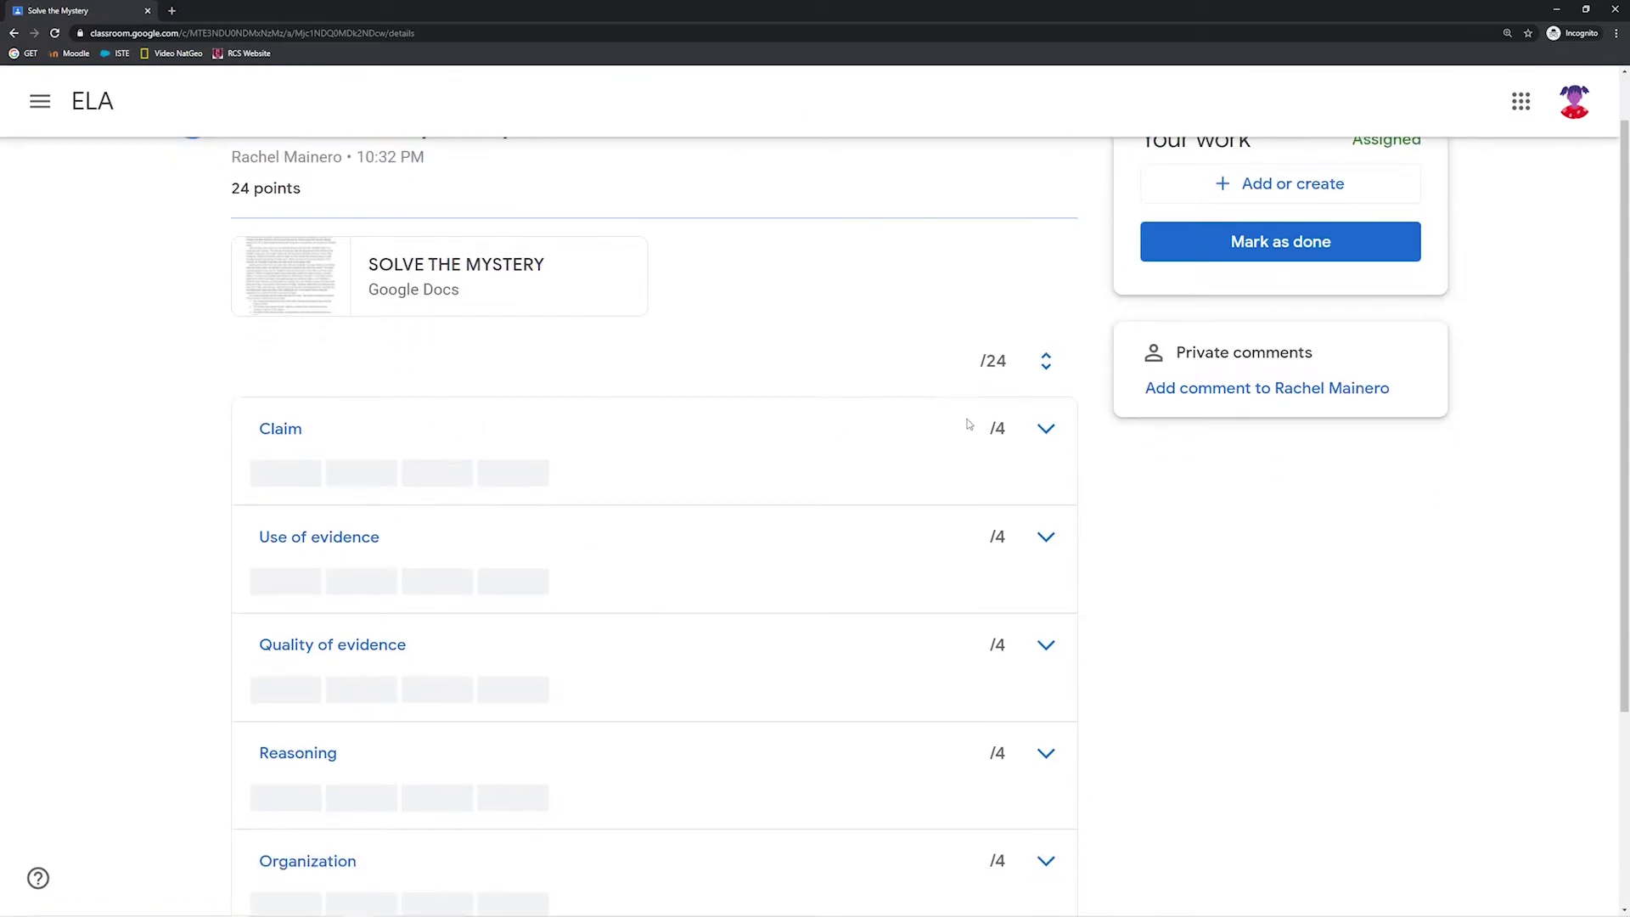
pyautogui.click(1050, 435)
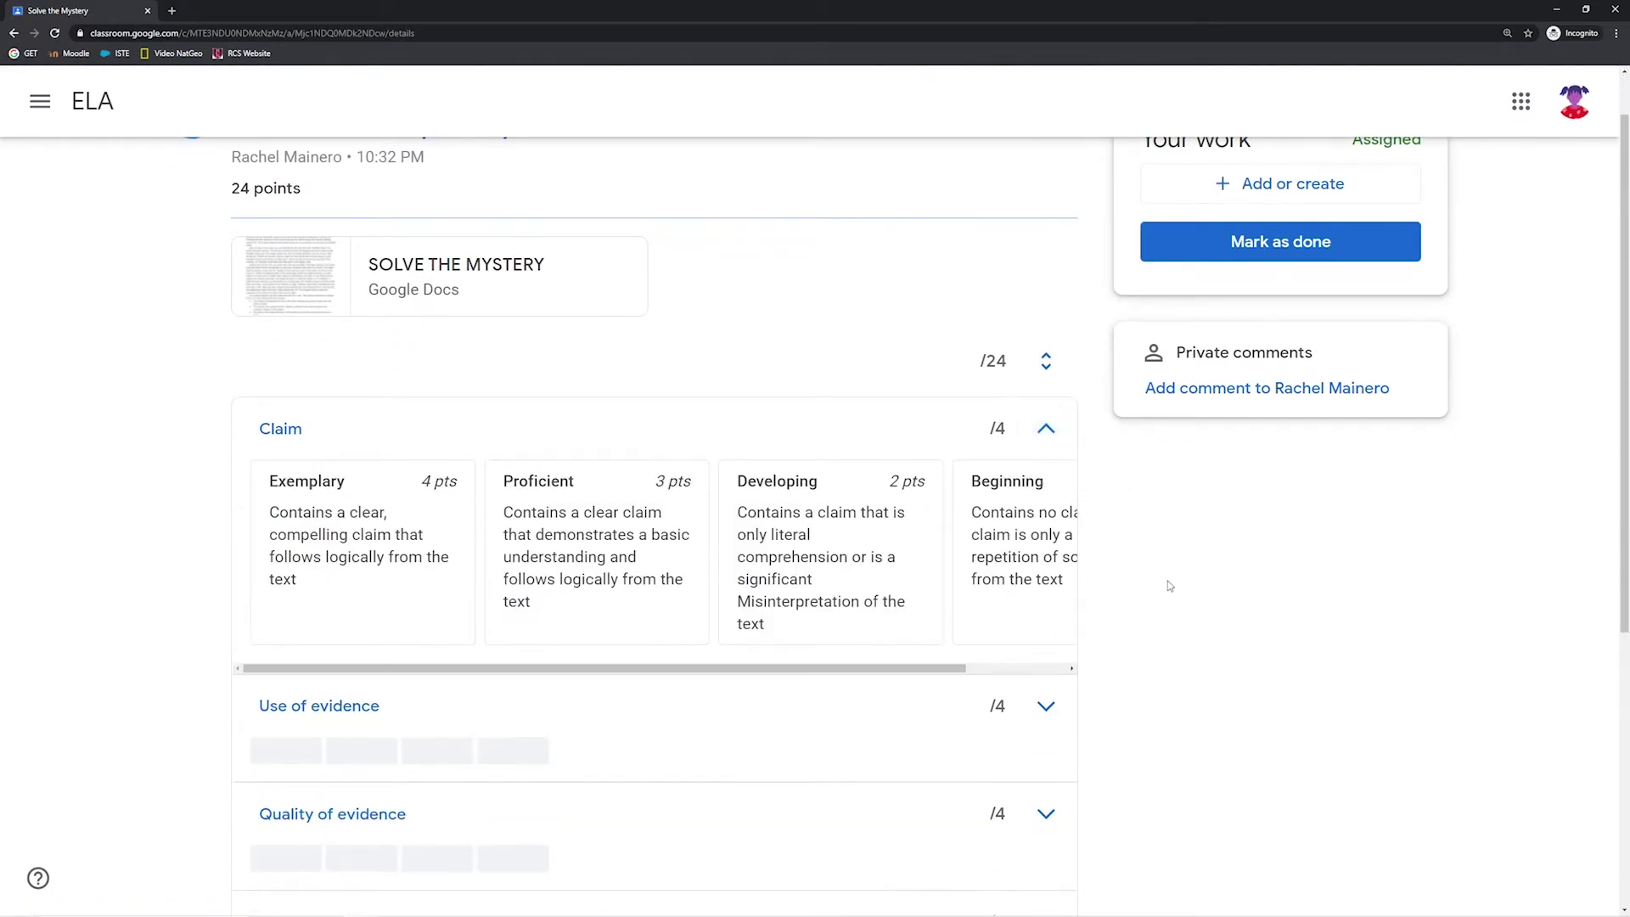
pyautogui.scroll(-1, 1171, 586)
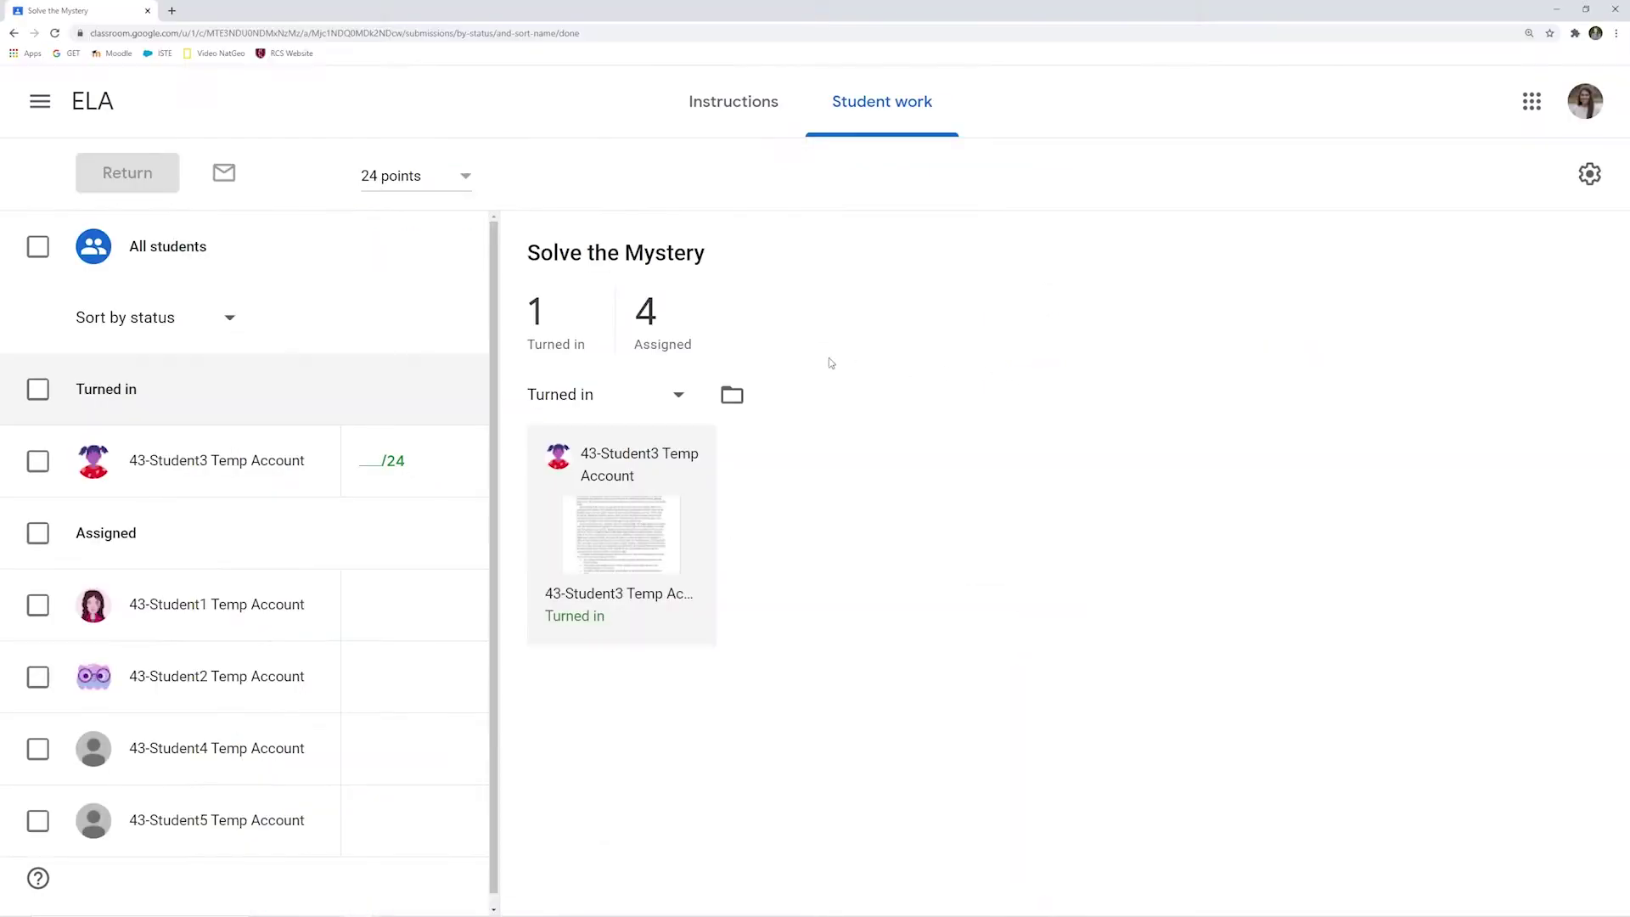
# Open the student's submission and post the private comment 'Nice job!'
pyautogui.click(544, 541)
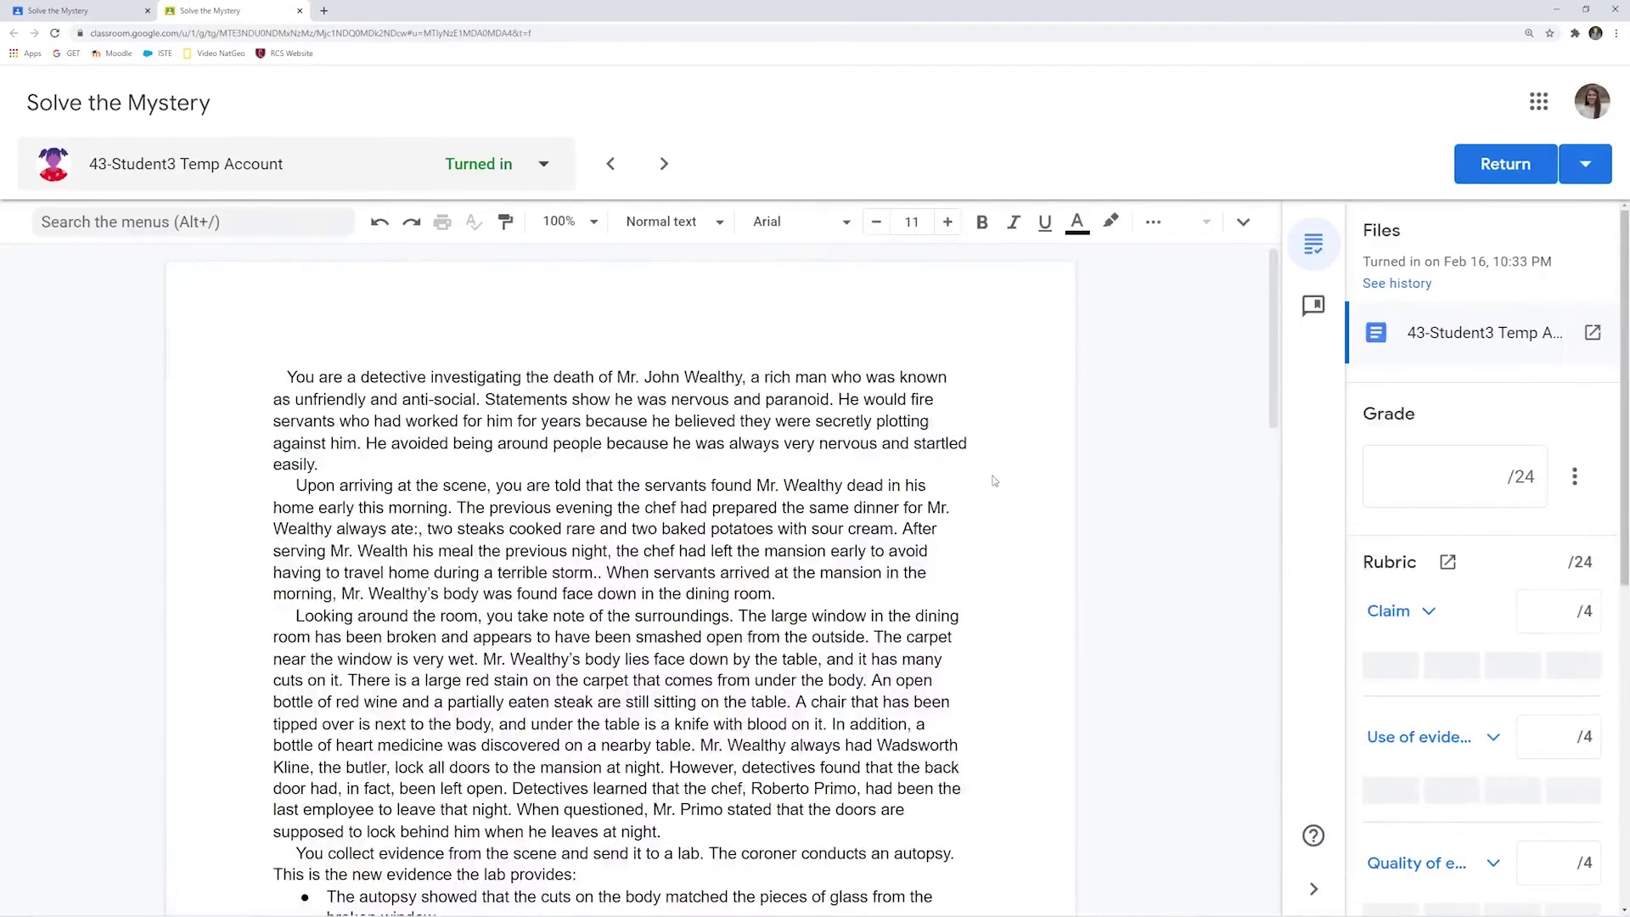
pyautogui.scroll(-2, 1406, 500)
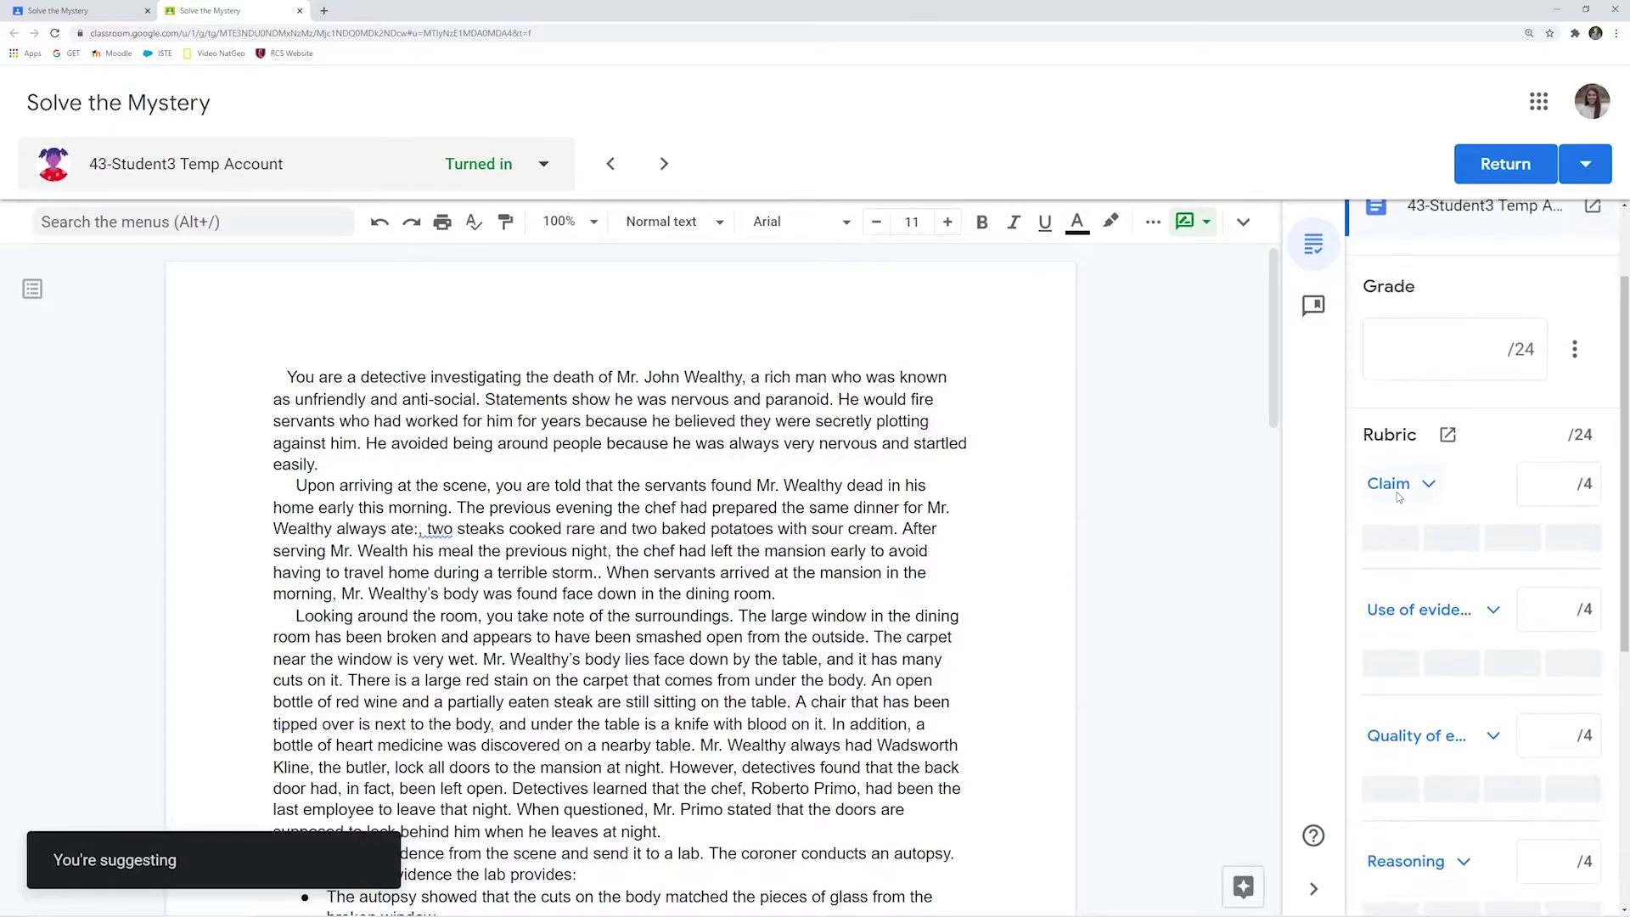
pyautogui.scroll(-5, 1521, 738)
pyautogui.click(1489, 817)
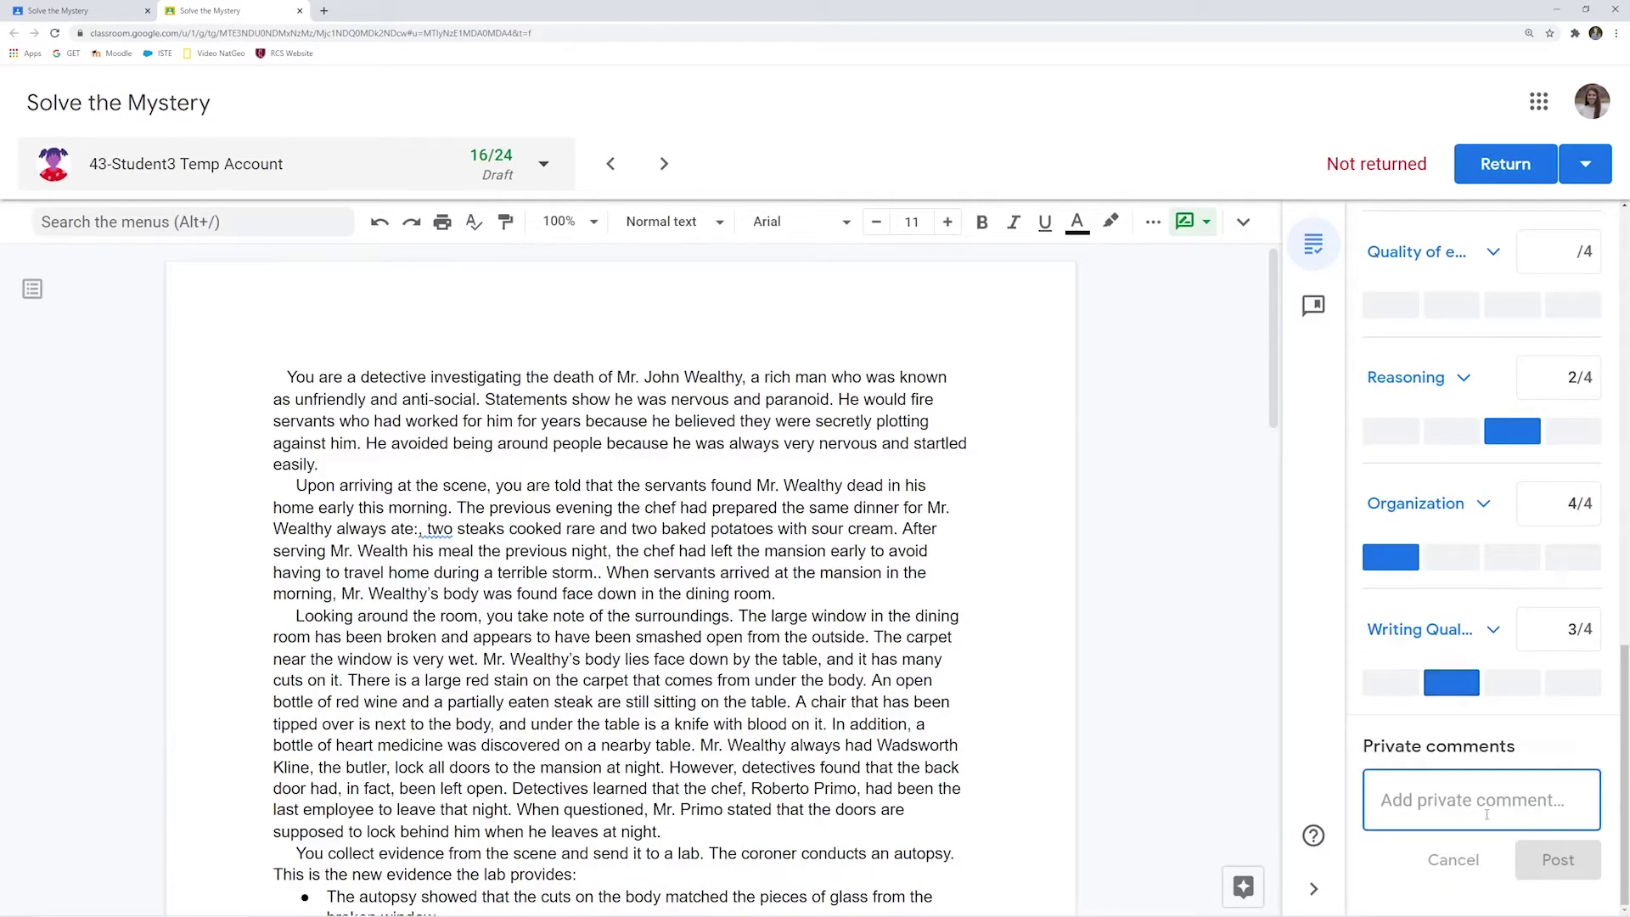
pyautogui.write('Nice job')
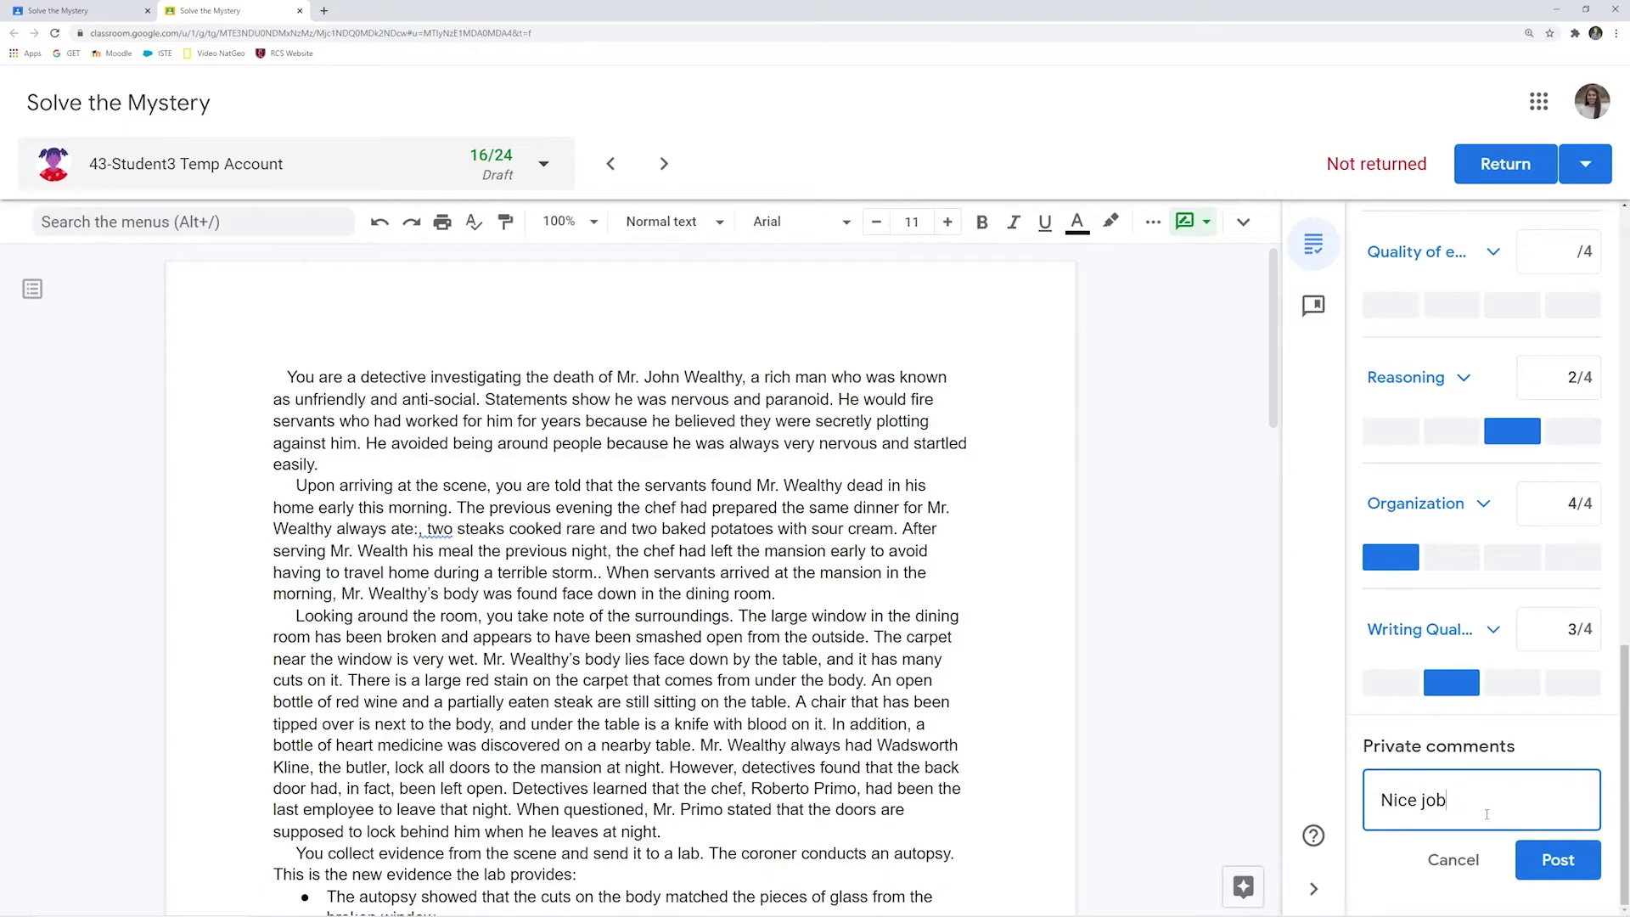
pyautogui.write('!')
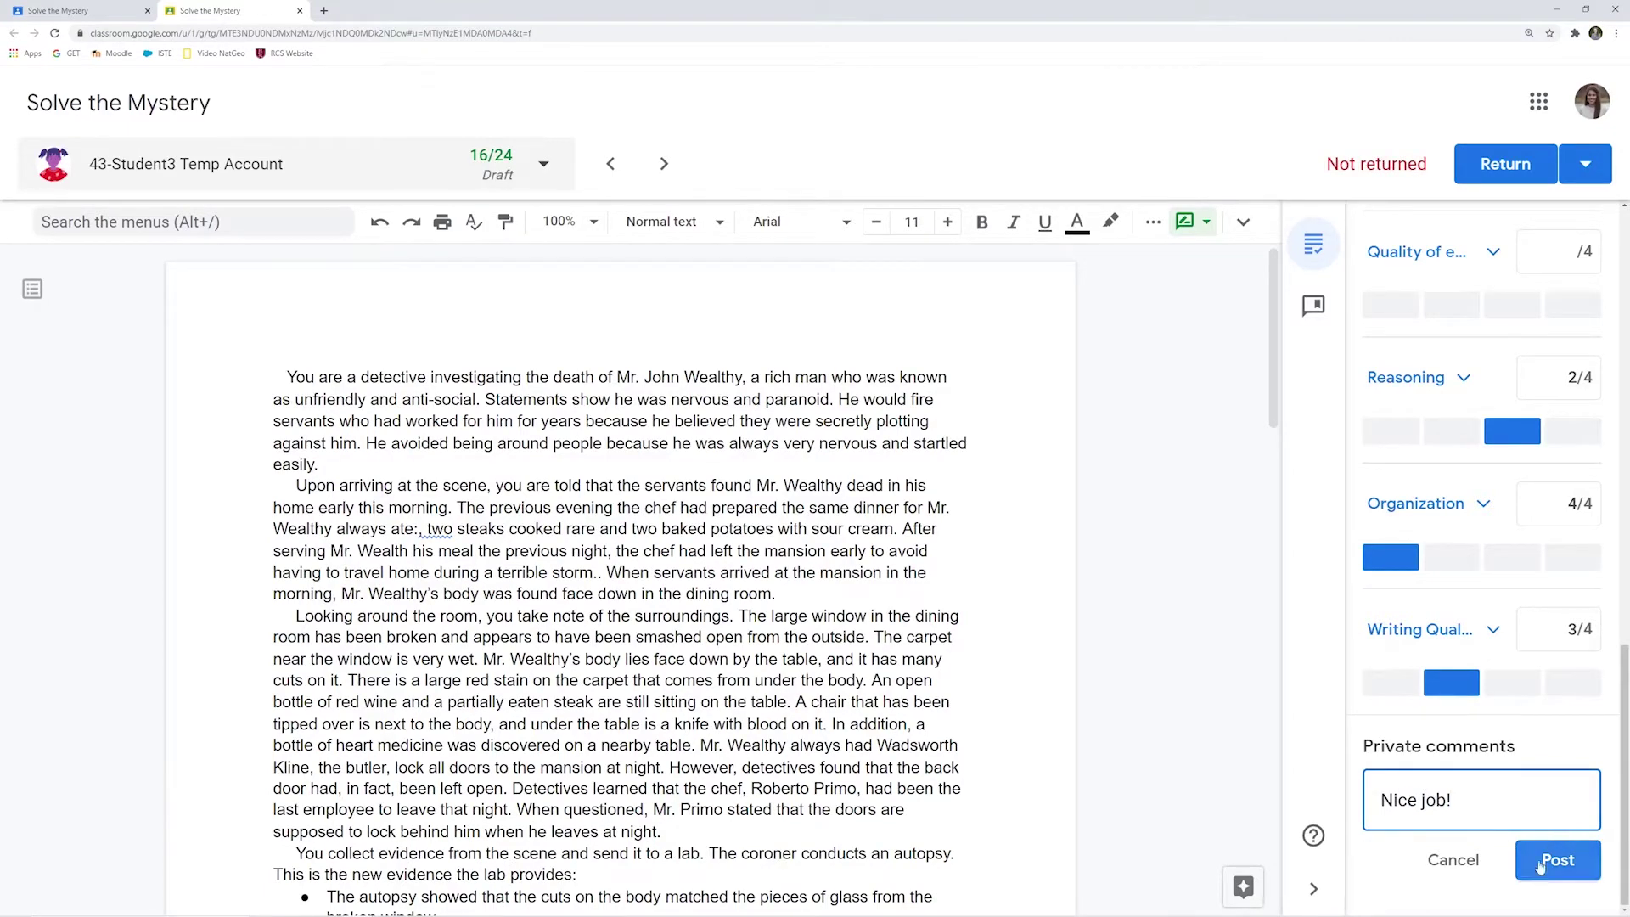
pyautogui.click(1547, 873)
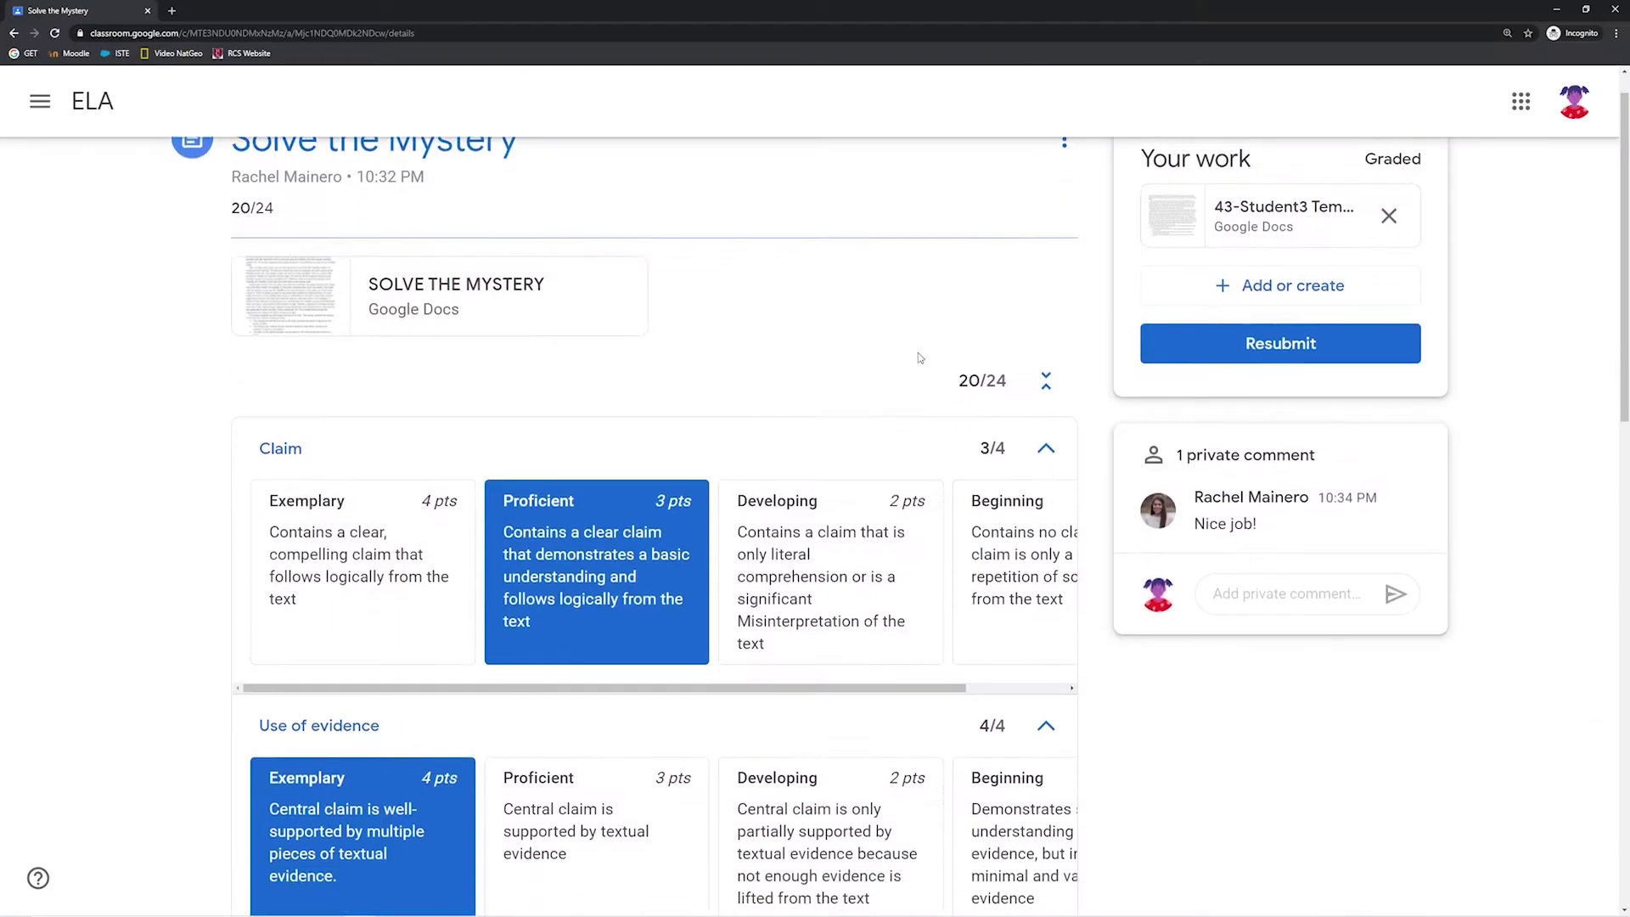
# Look over the graded rubric, then choose Reuse rubric on the new assignment
pyautogui.scroll(-1, 919, 358)
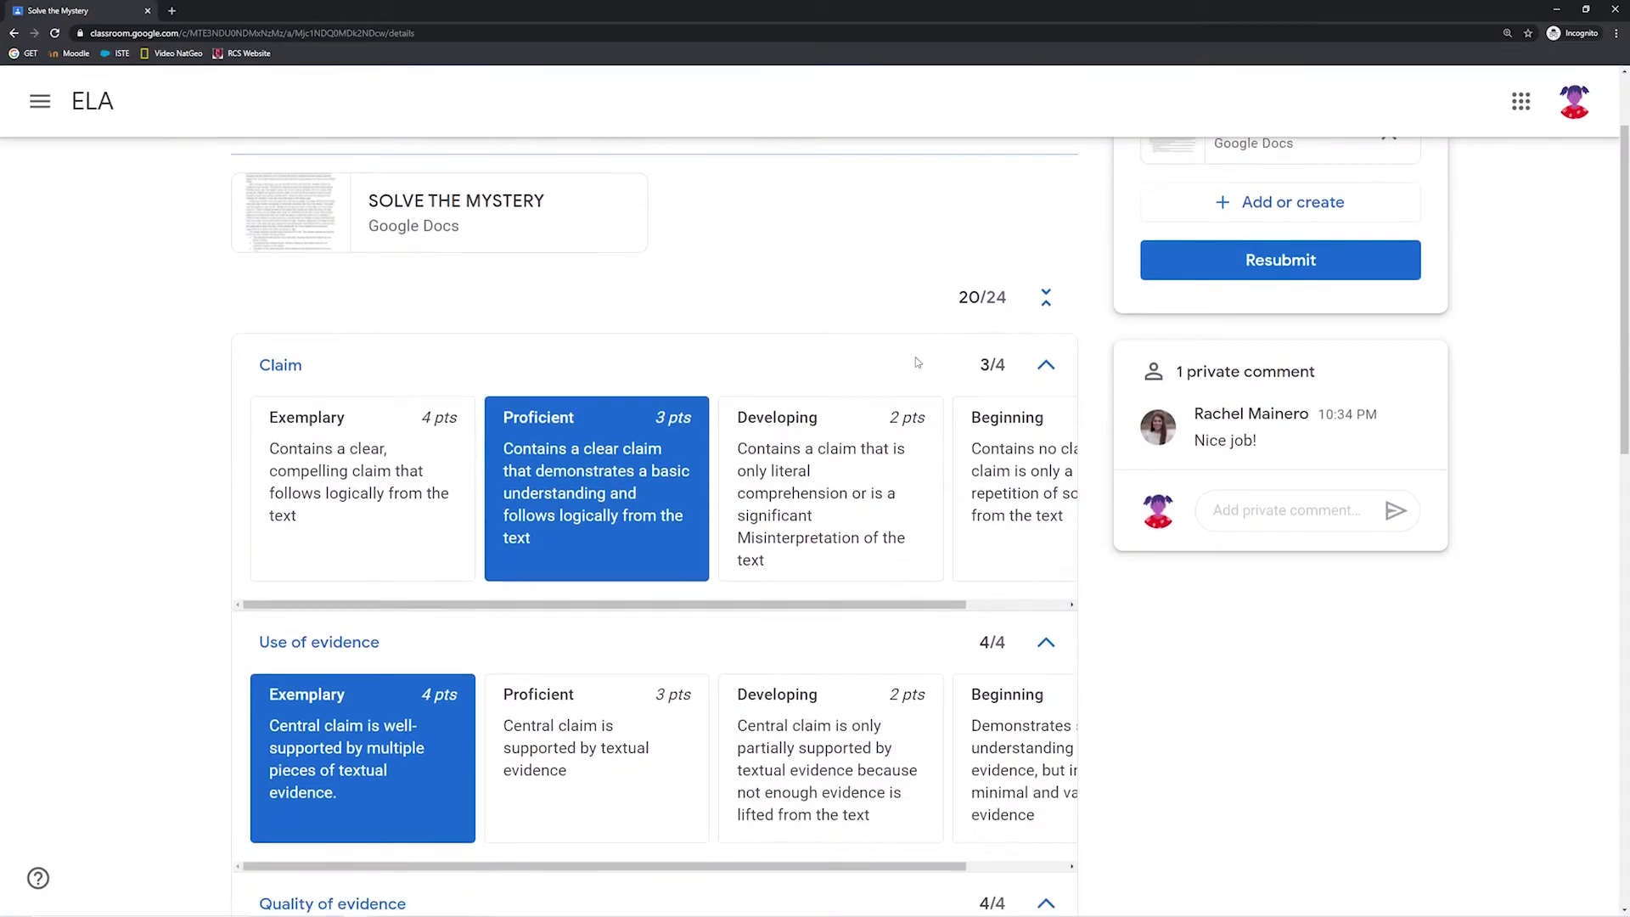
pyautogui.scroll(-3, 1122, 524)
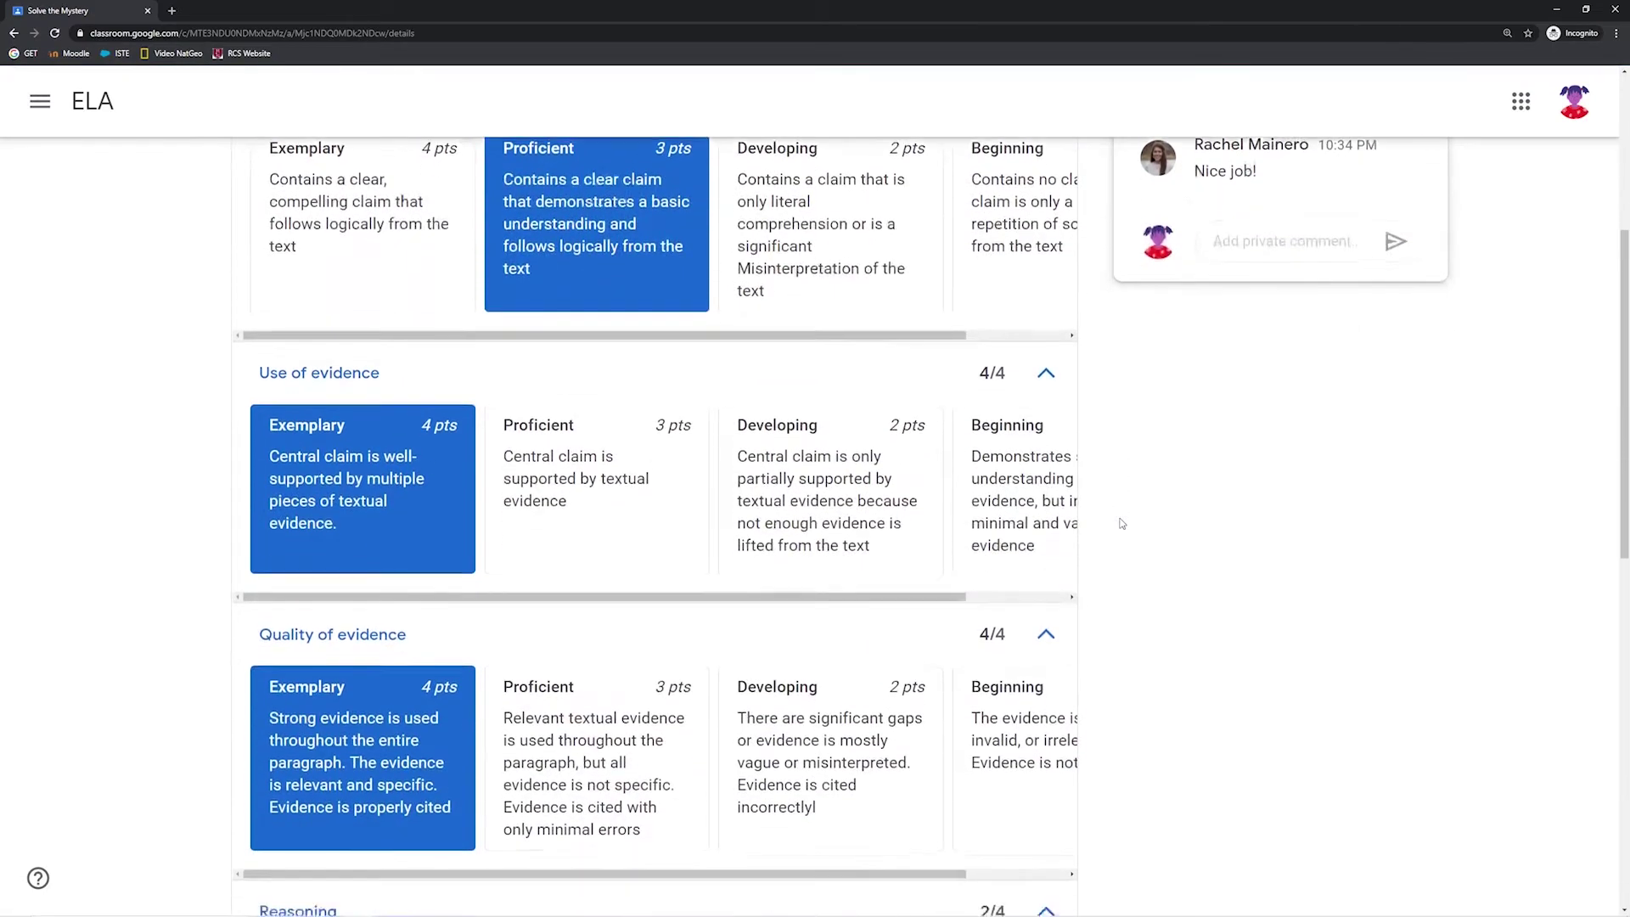
pyautogui.scroll(-5, 1122, 524)
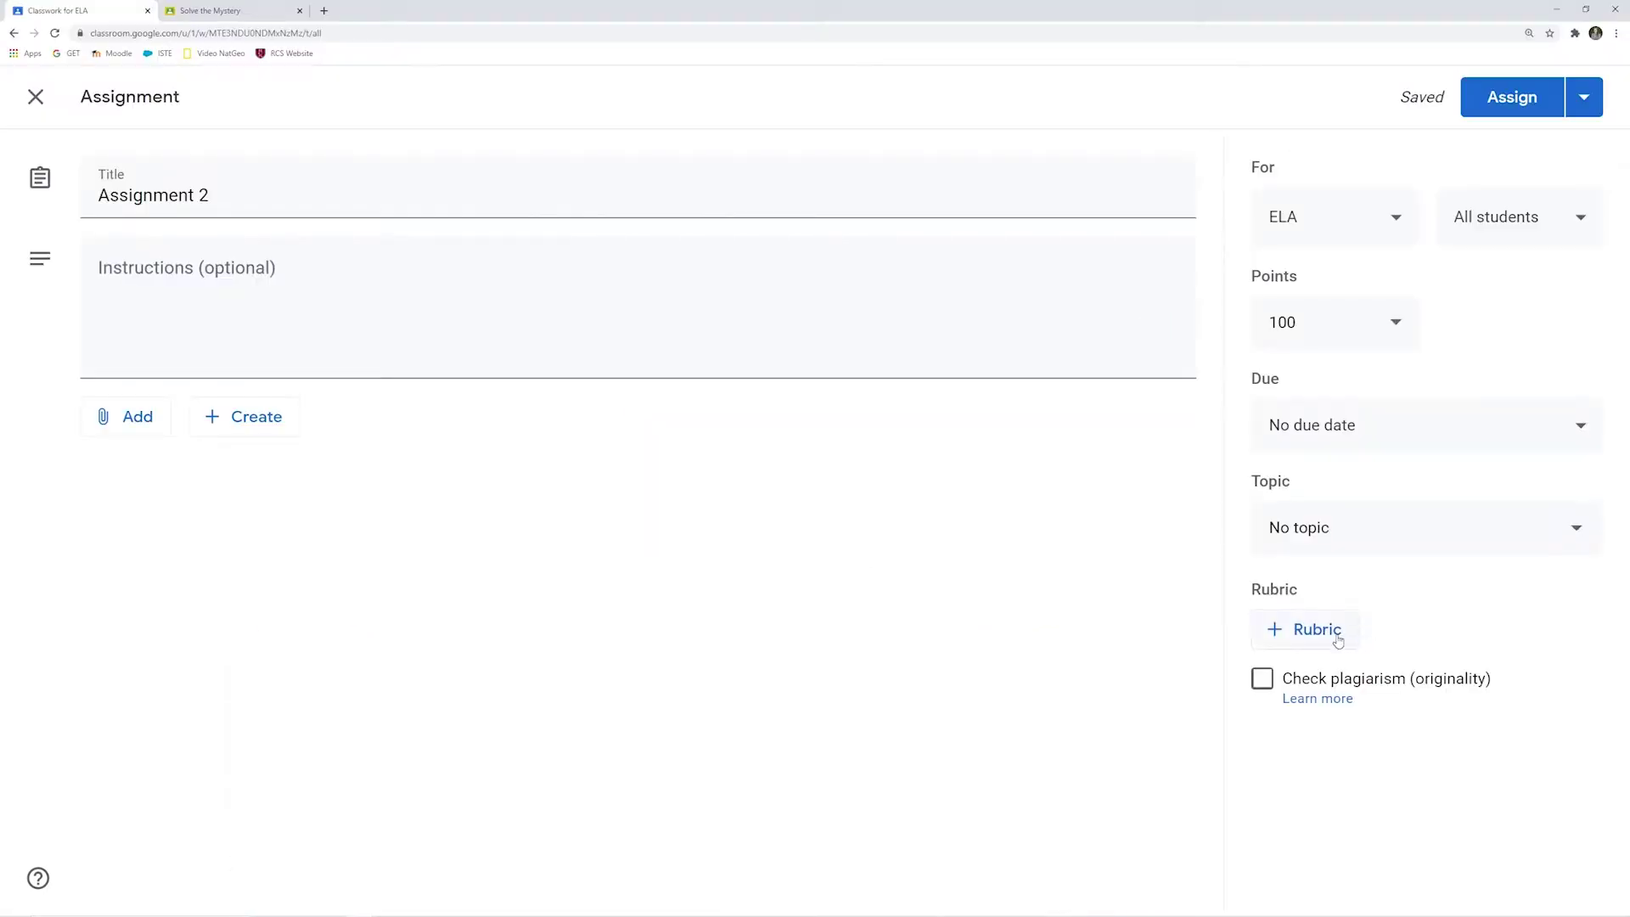
pyautogui.click(1333, 629)
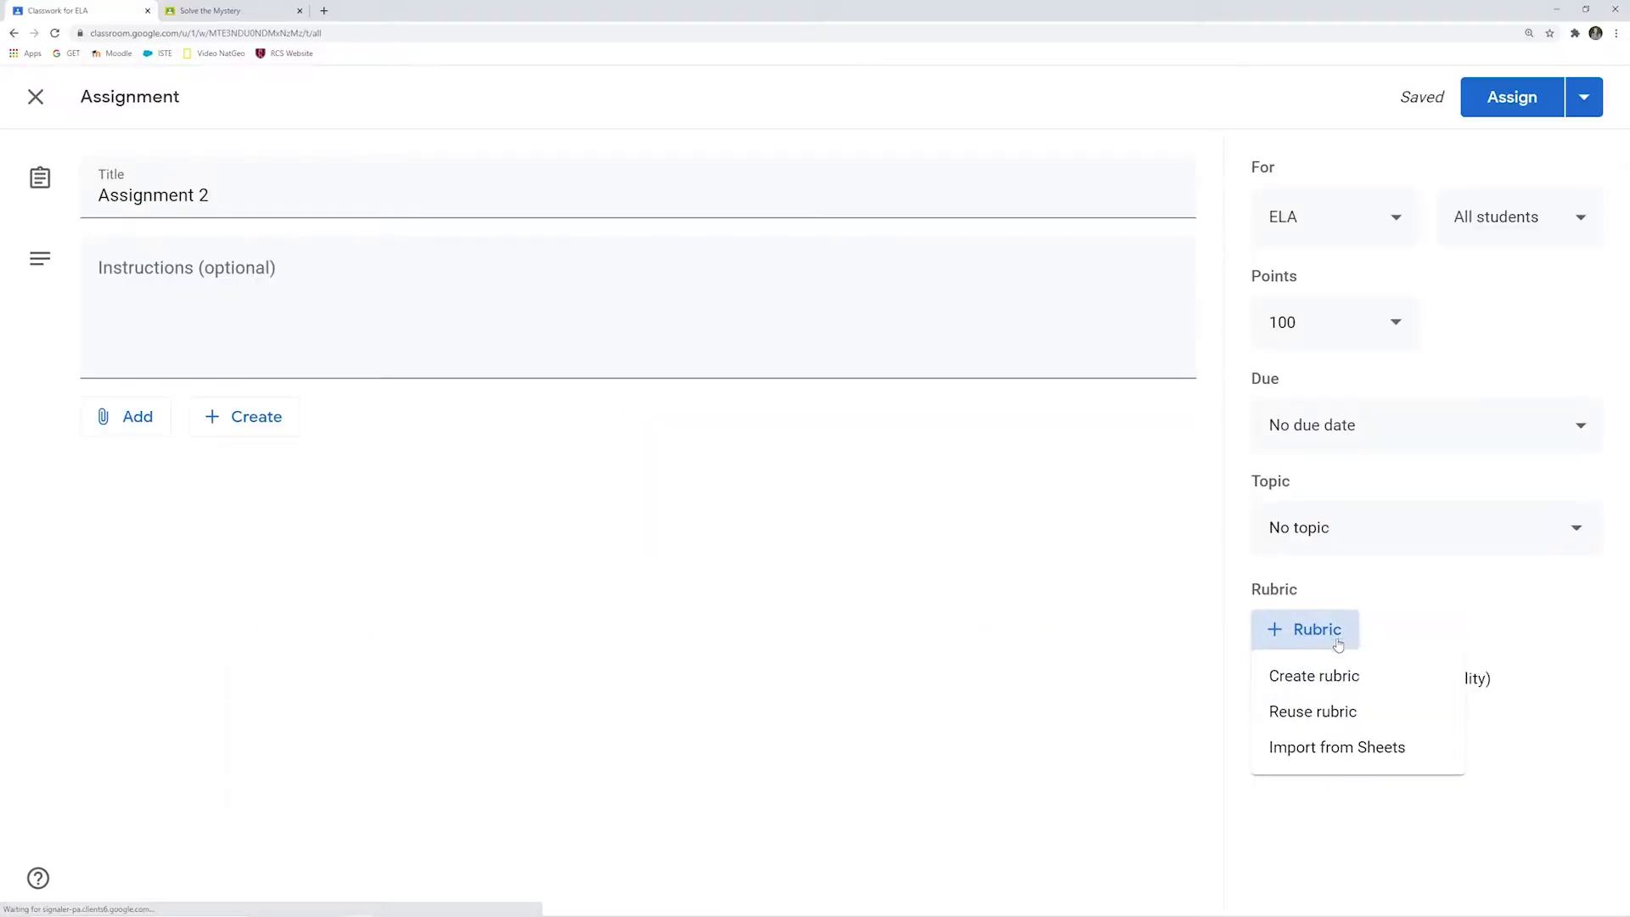
pyautogui.click(1353, 713)
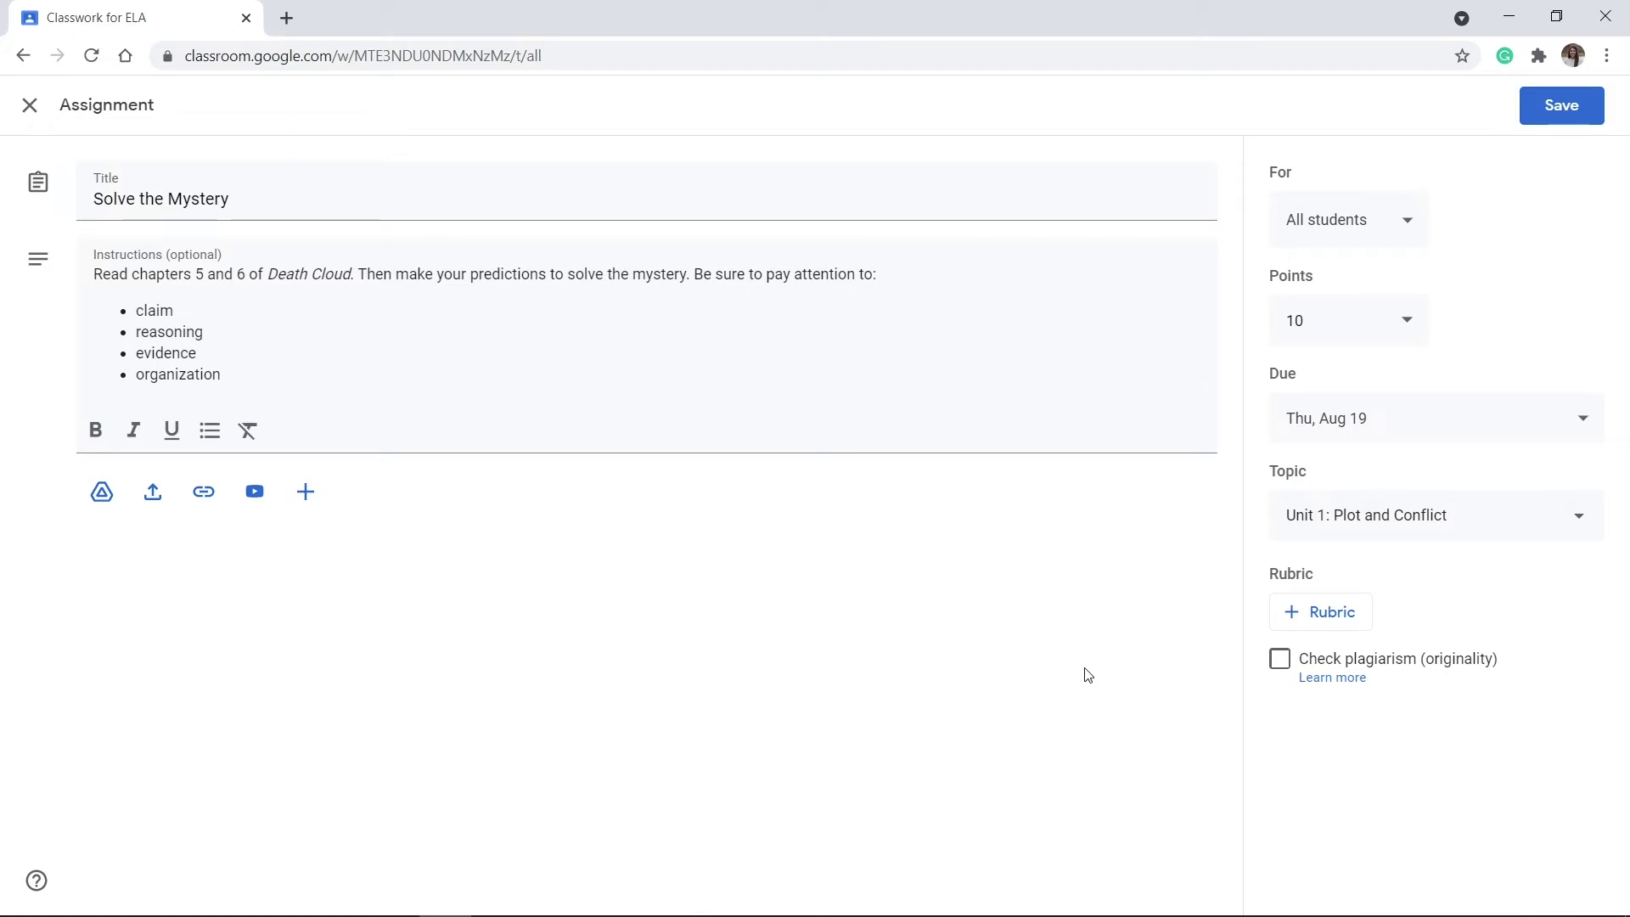
# Bring up the add-rubric options on the Solve the Mystery assignment
pyautogui.click(1347, 619)
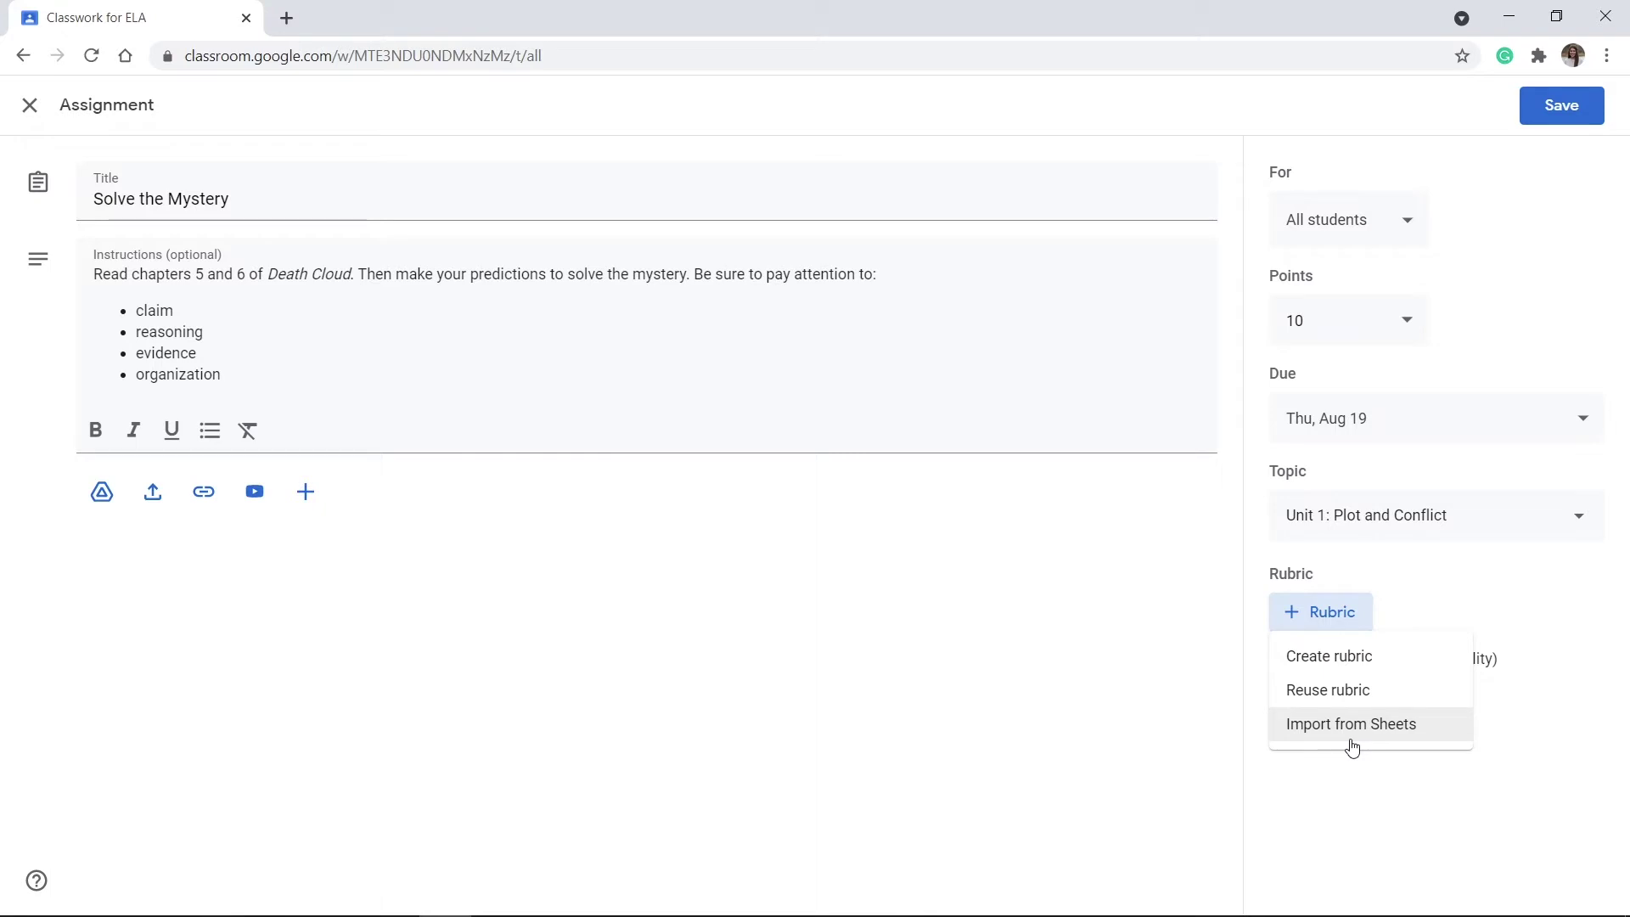
# Import the Google Assignments spreadsheet from Drive as the assignment's rubric
pyautogui.click(1353, 744)
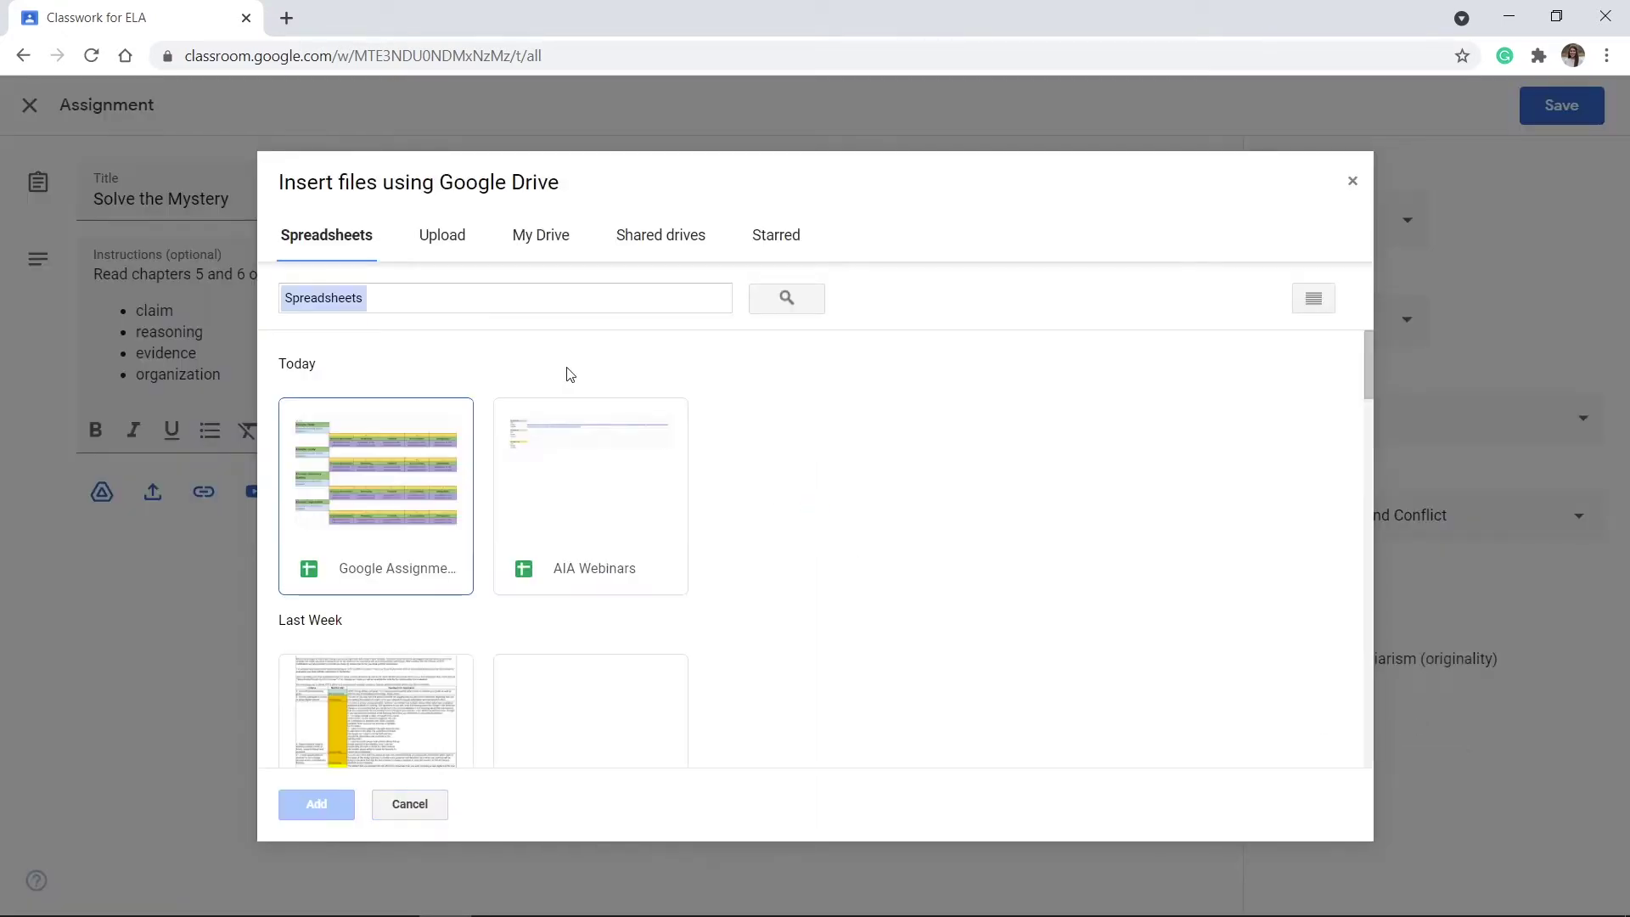
pyautogui.click(417, 457)
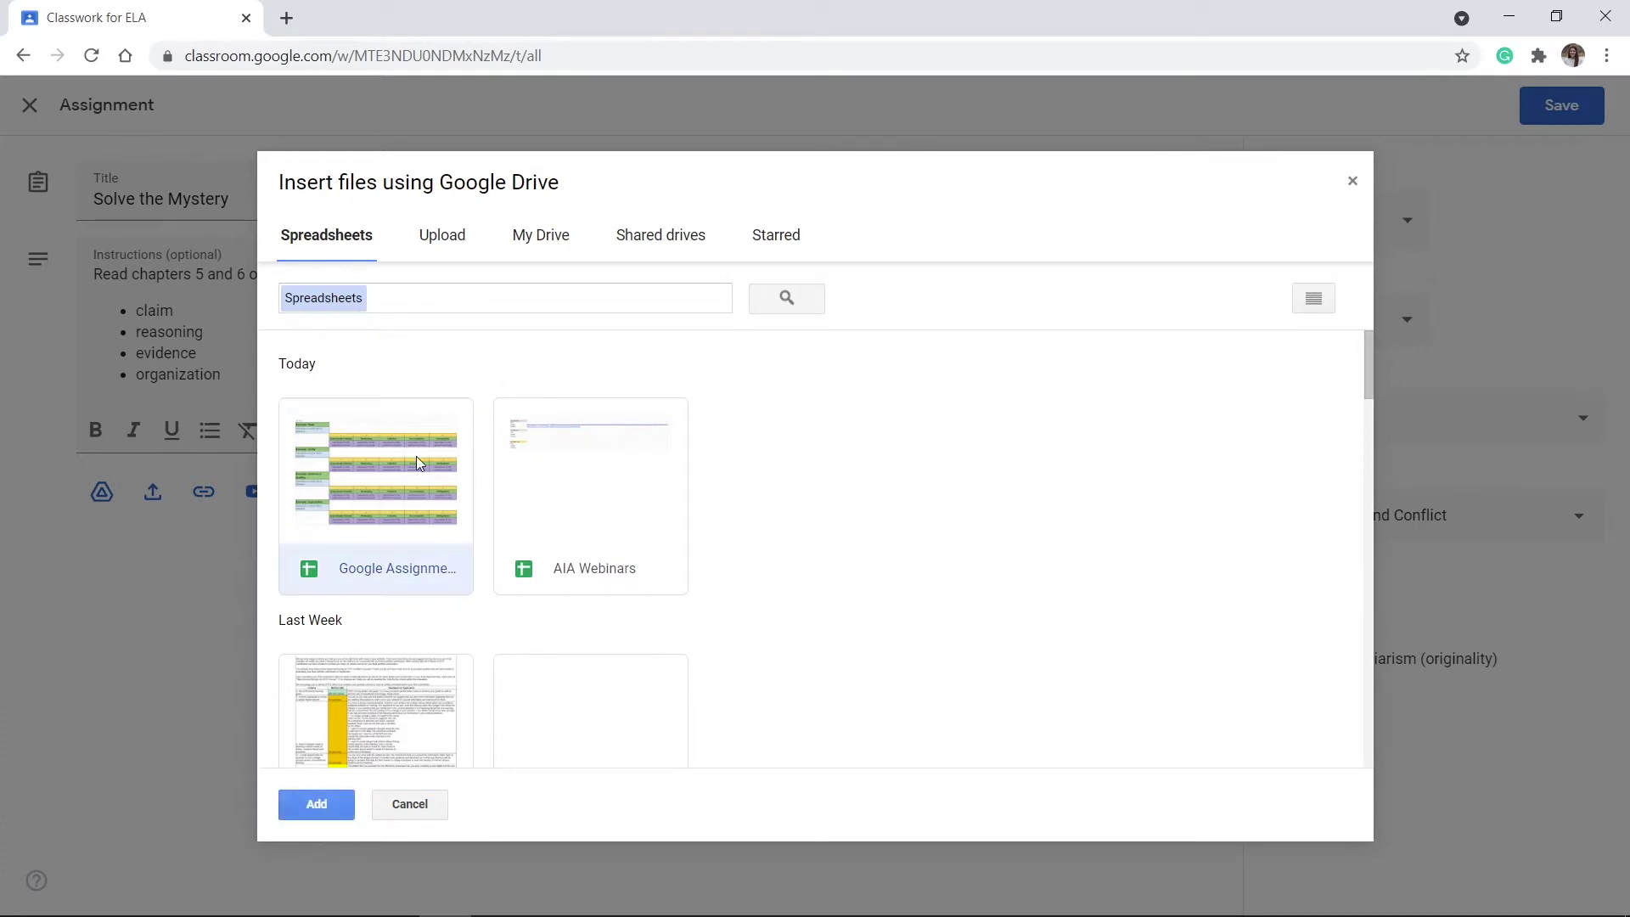
pyautogui.click(316, 804)
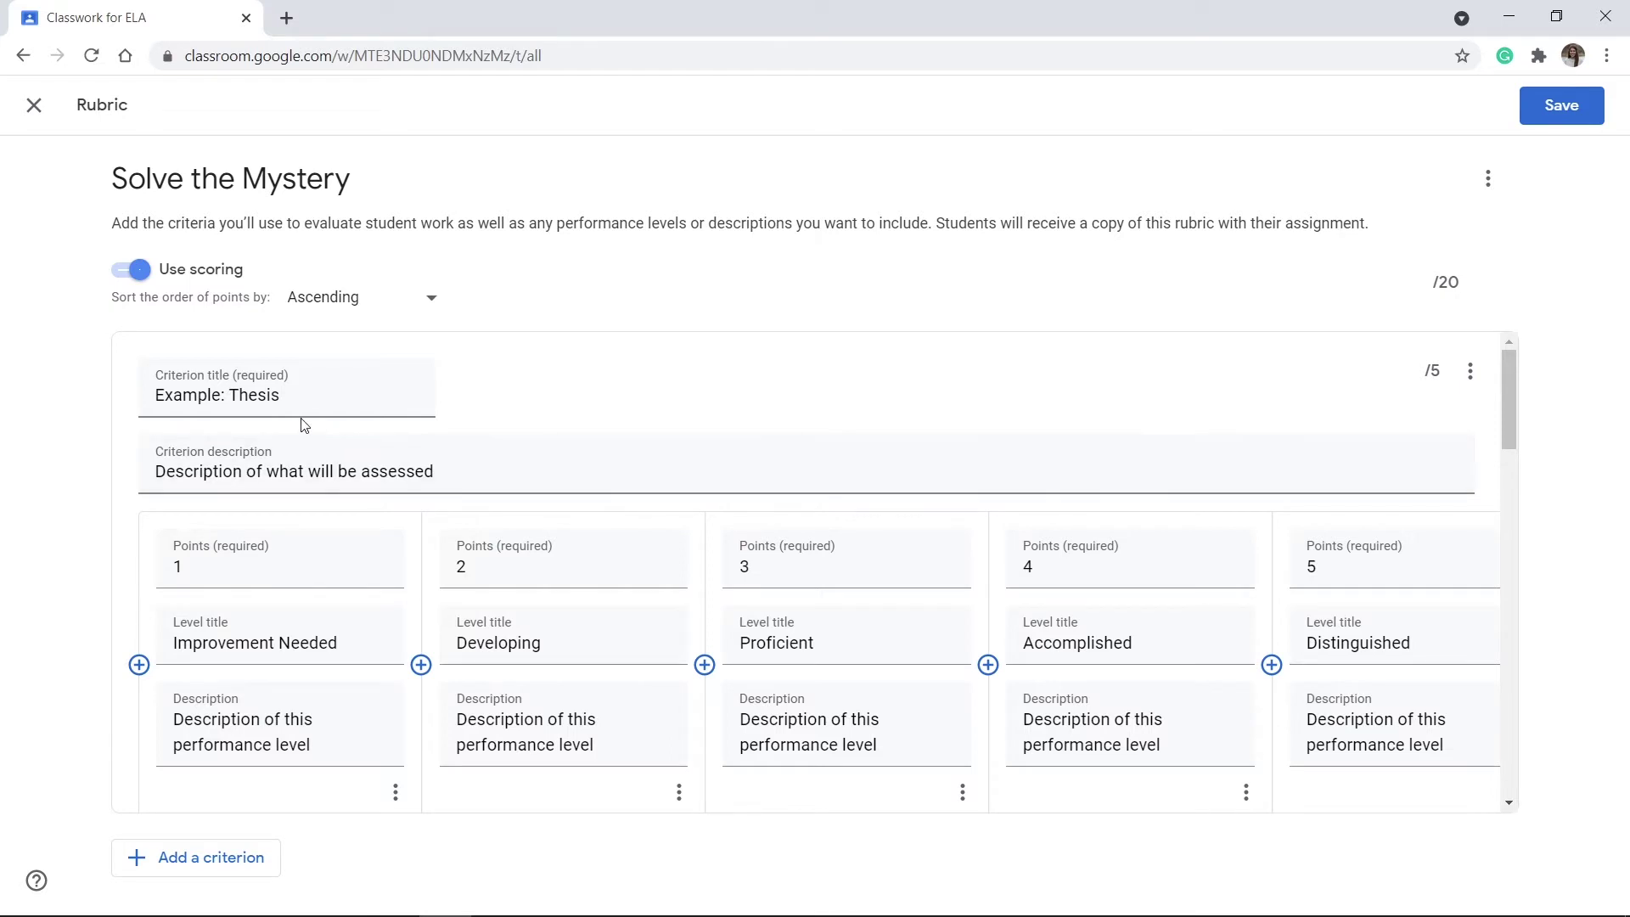
# Replace the first criterion title 'Example: Thesis' with 'Claim'
pyautogui.click(230, 393)
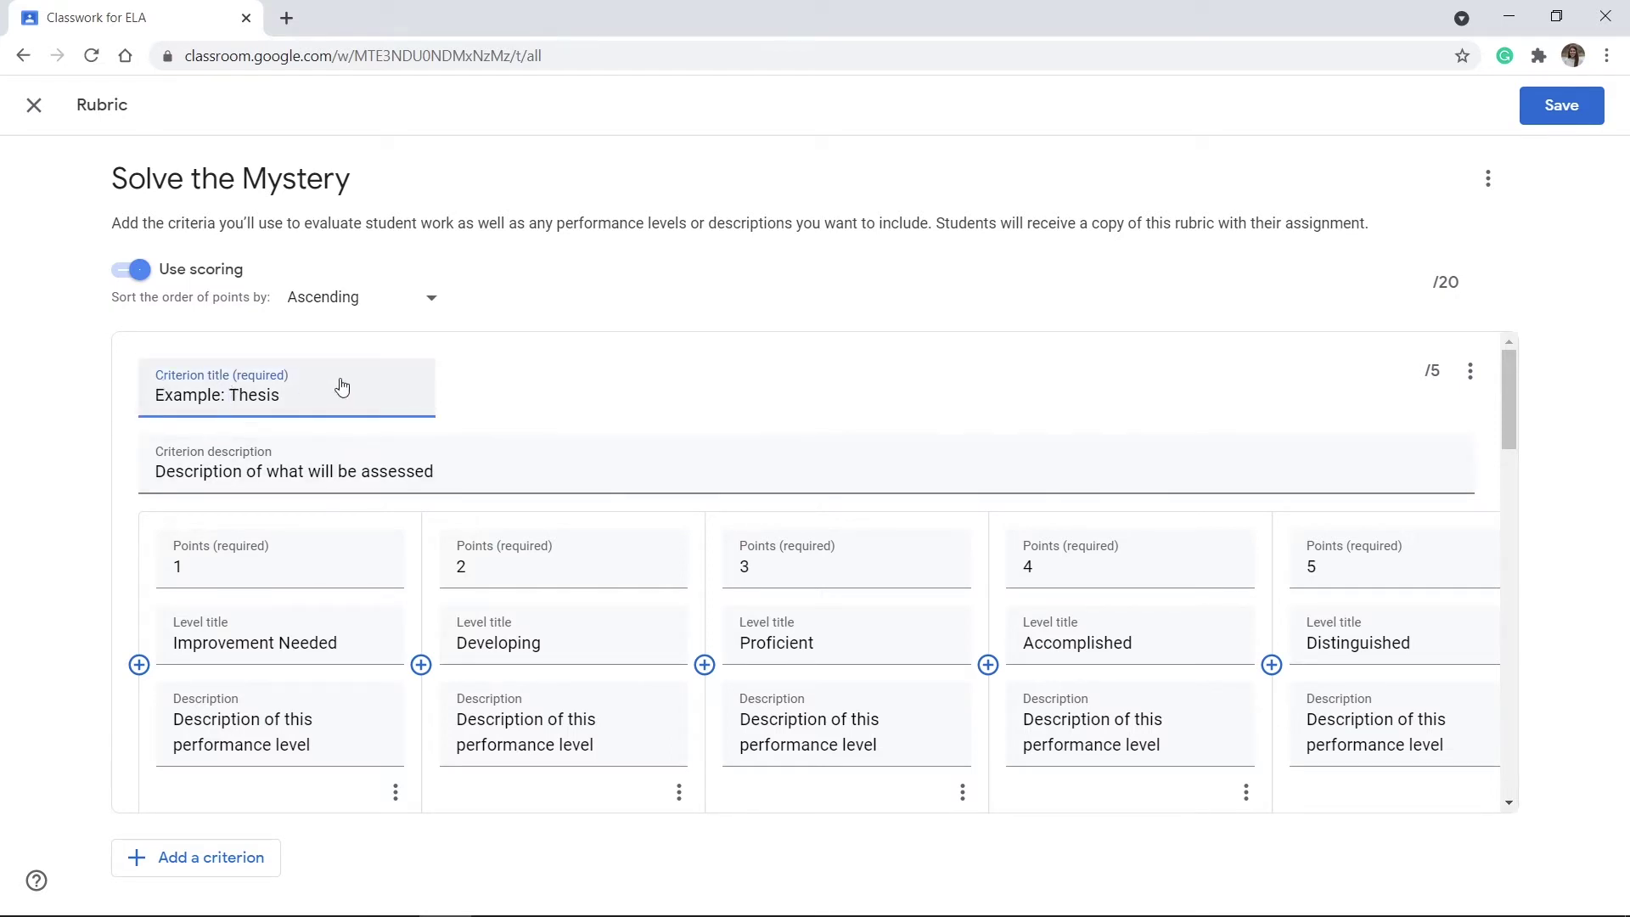
pyautogui.moveTo(281, 396); pyautogui.dragTo(119, 418)
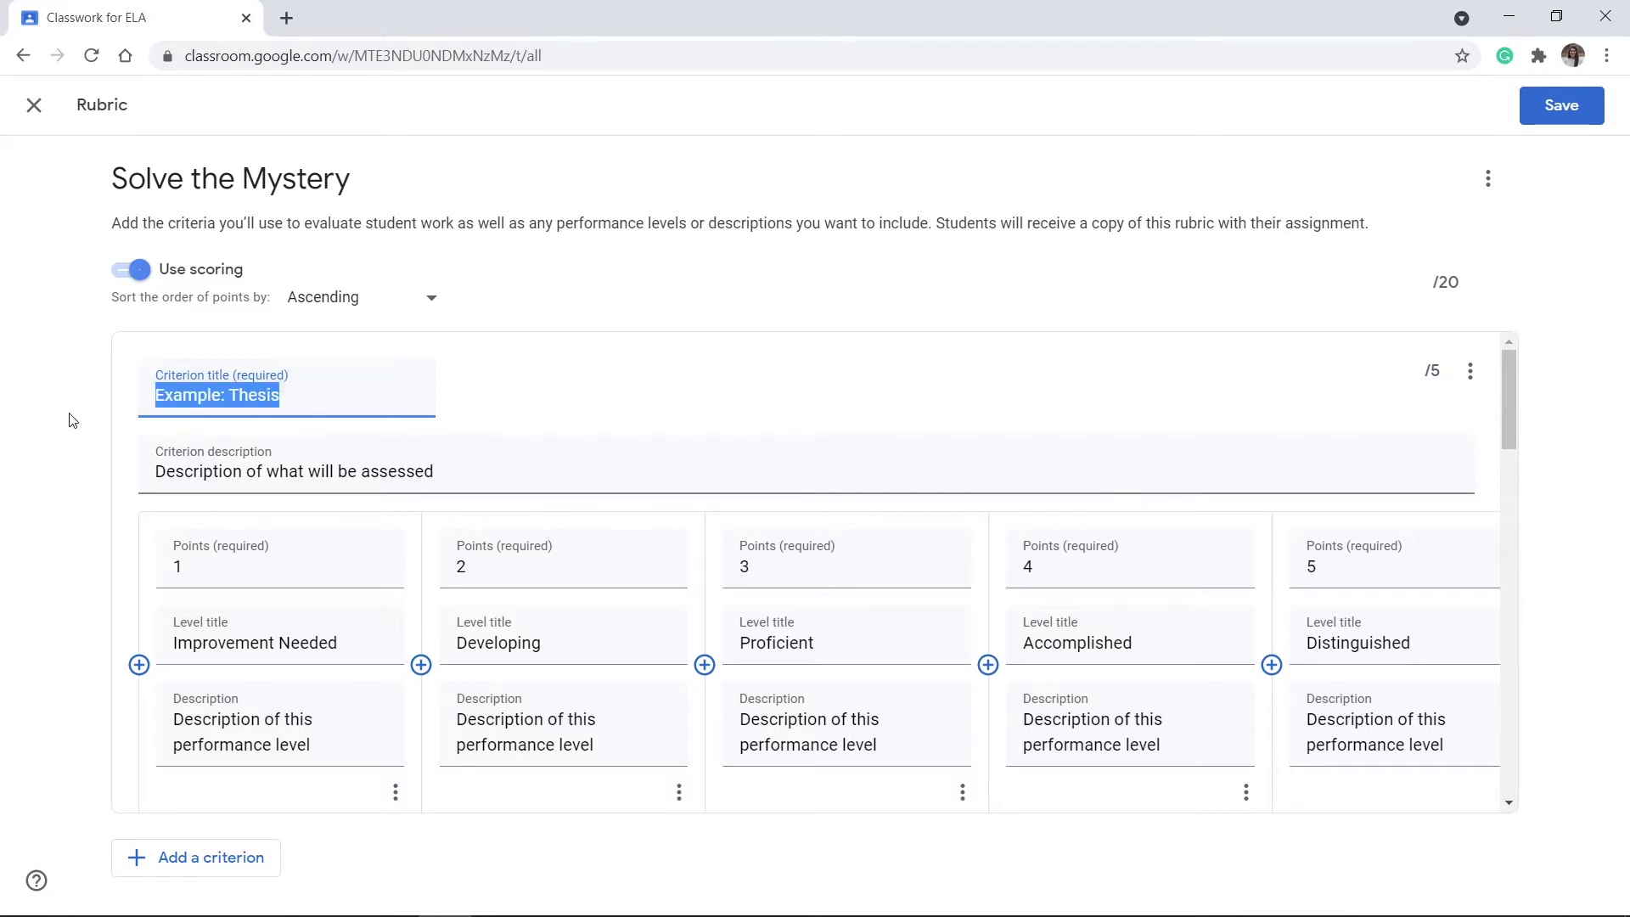
pyautogui.write('Claim')
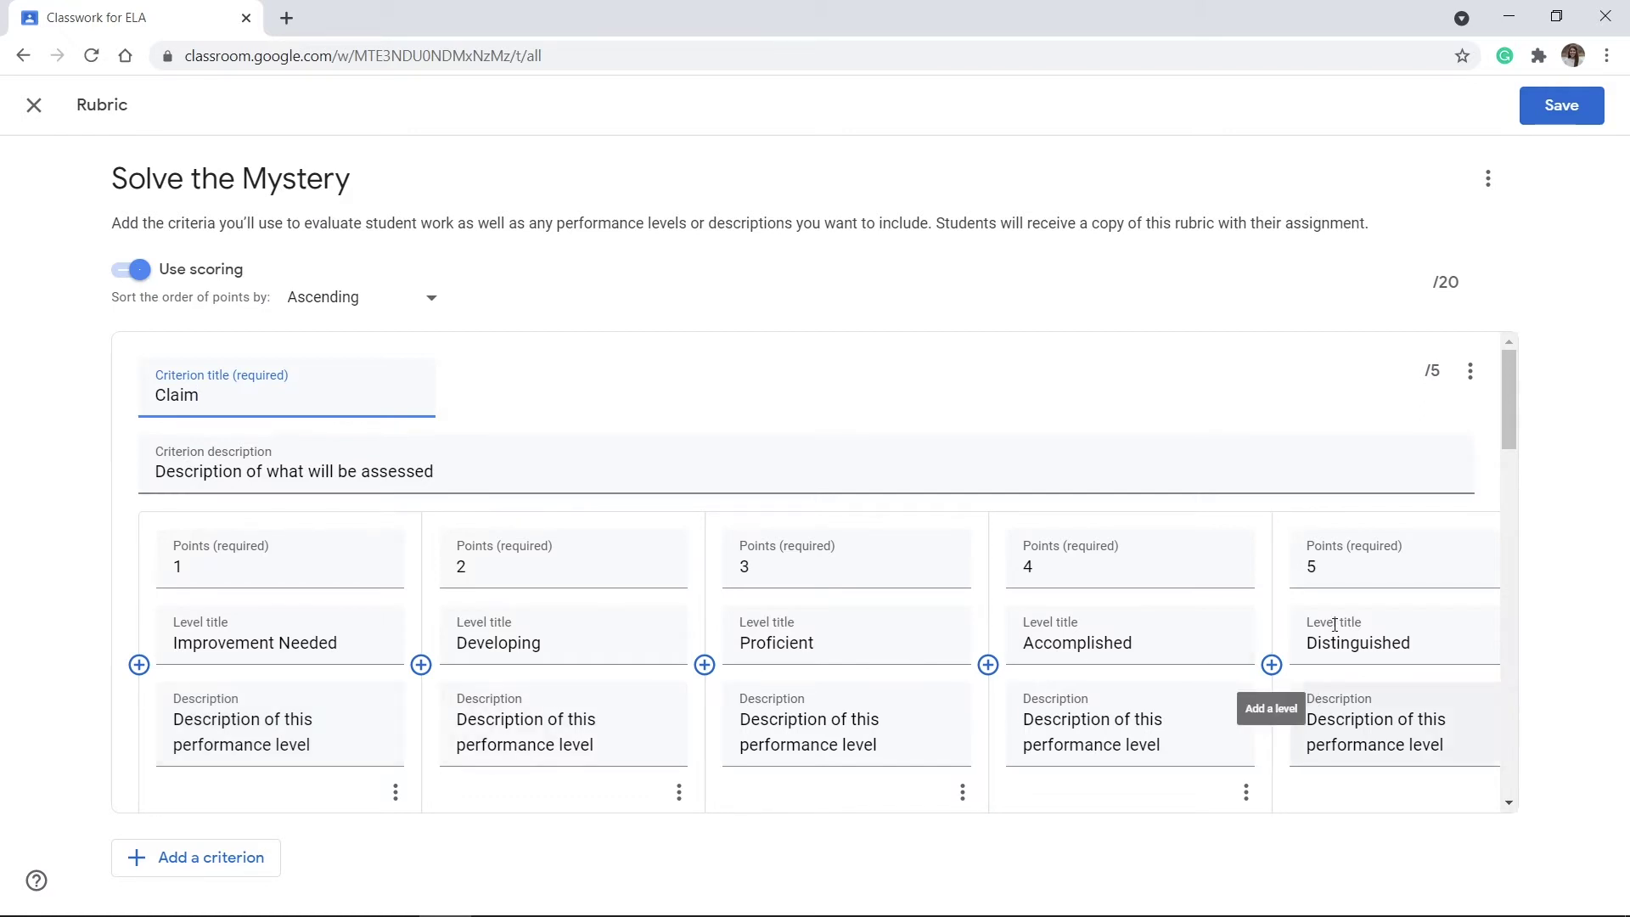
# Delete Claim's 5-point Distinguished level and sort point levels in descending order
pyautogui.hscroll(1, 1435, 552)
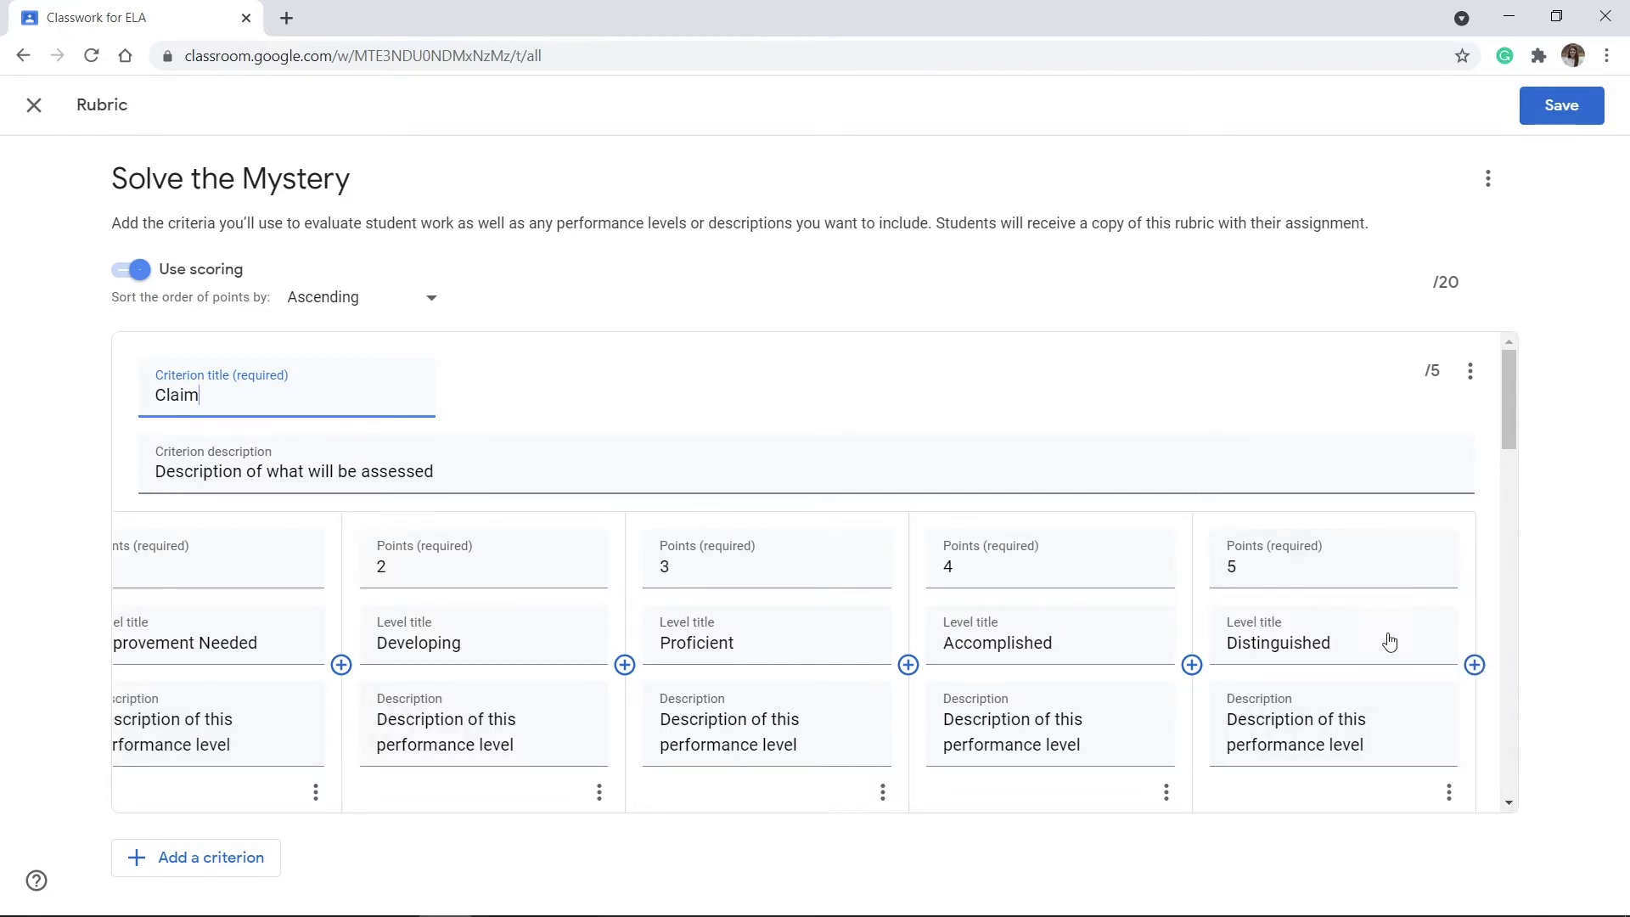
pyautogui.click(1451, 798)
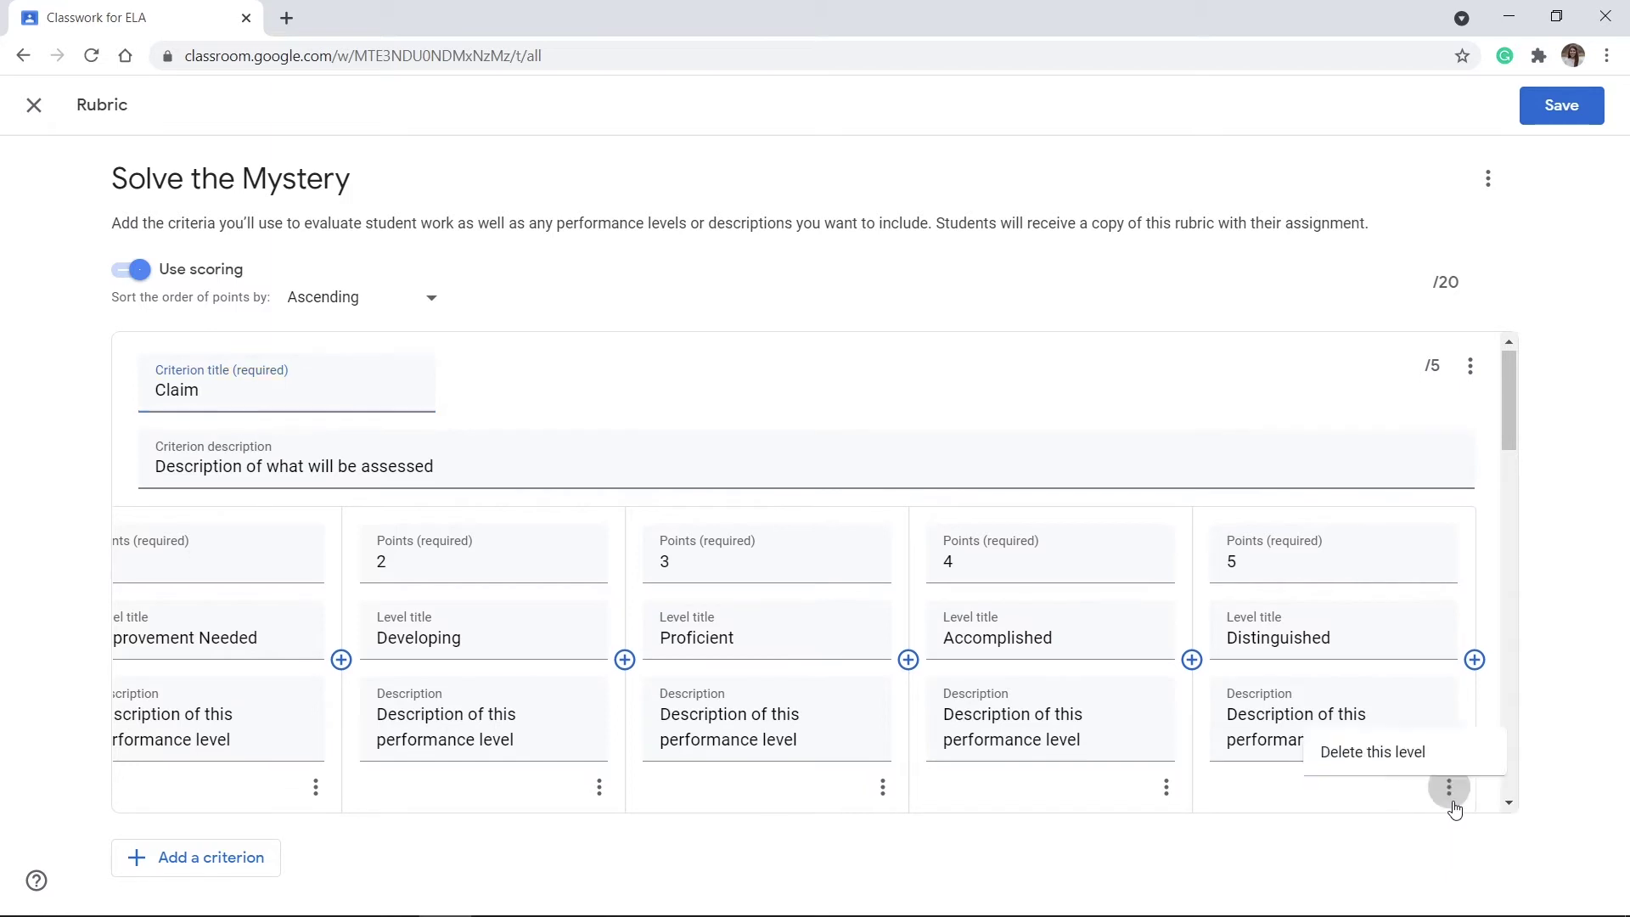
pyautogui.click(1372, 741)
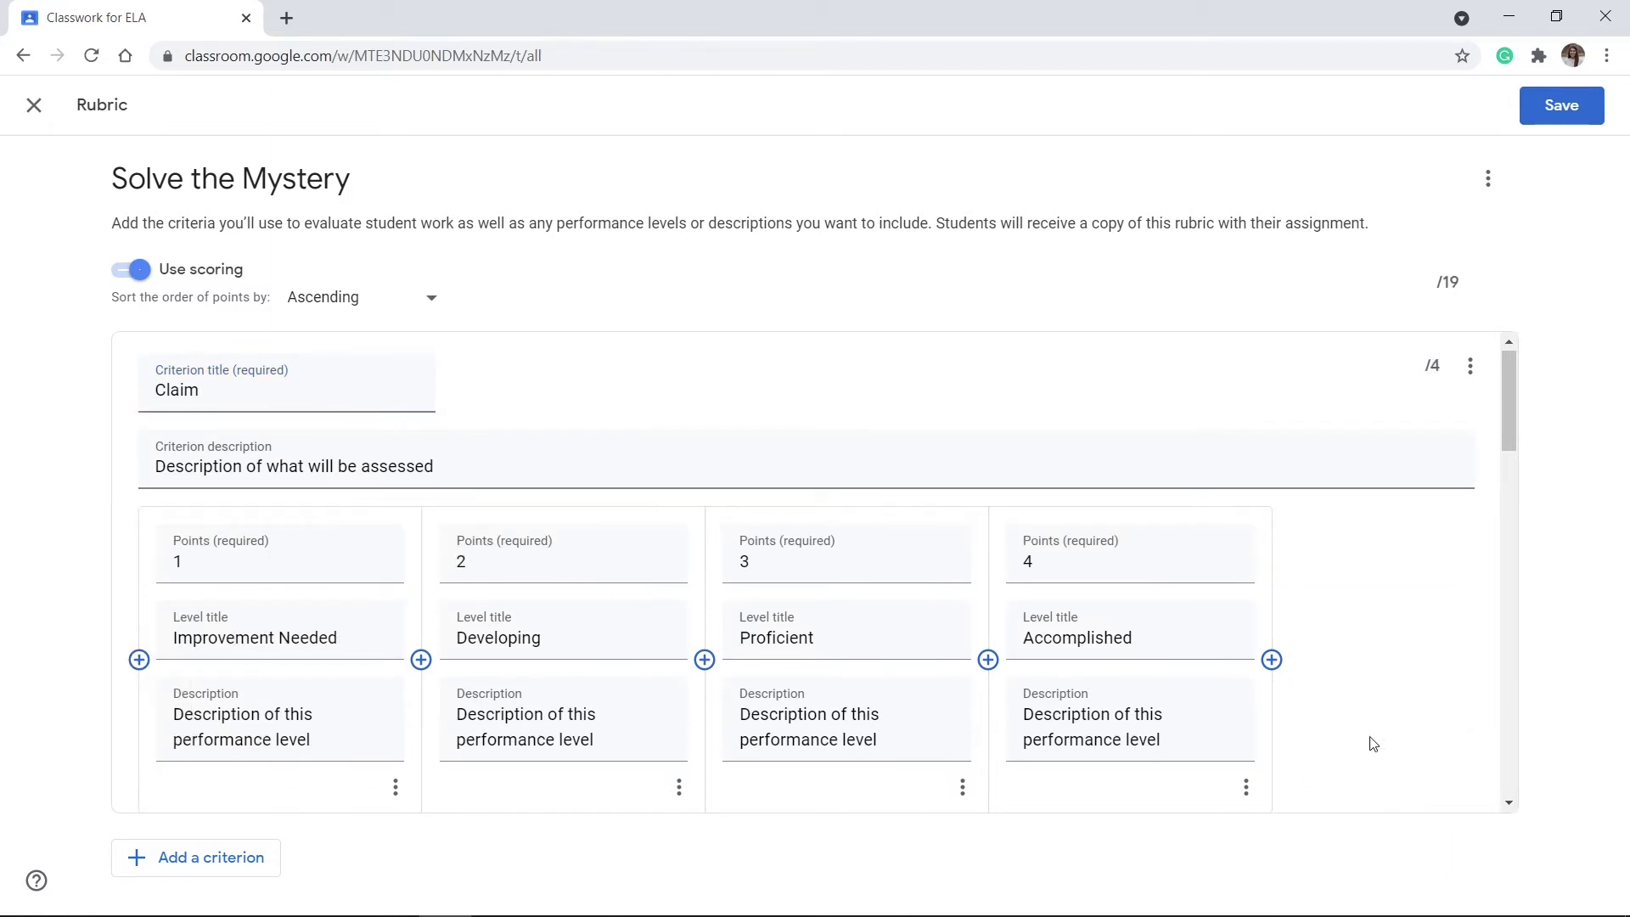
pyautogui.click(364, 299)
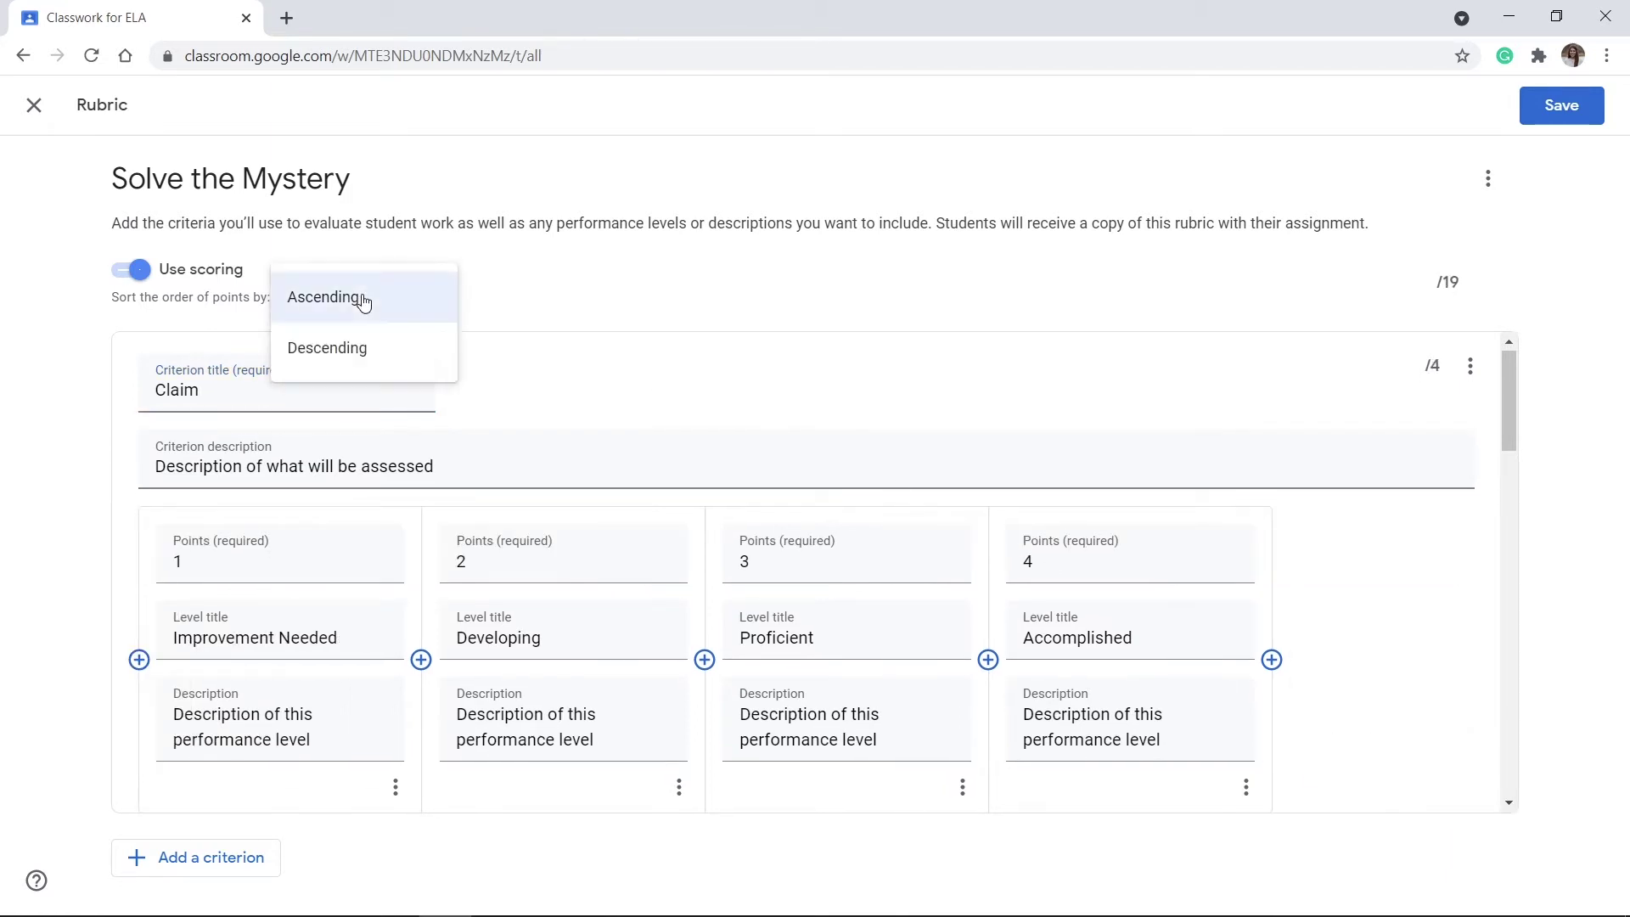
pyautogui.click(360, 343)
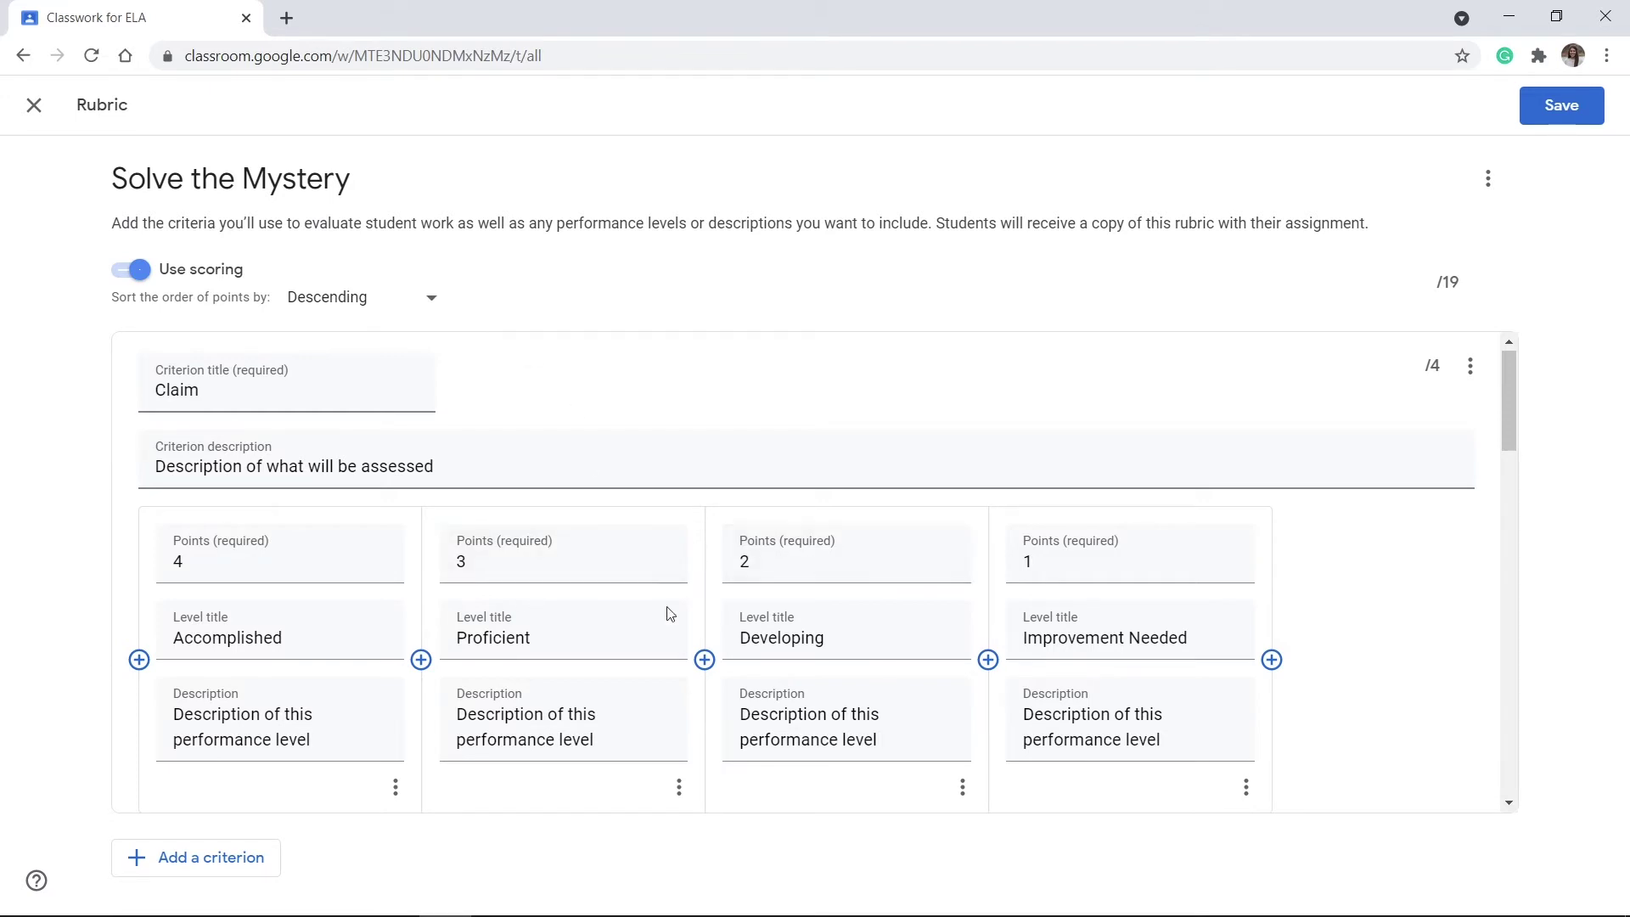
# Delete the 5-point levels from Clarity and Grammar & Spelling, then review the rubric
pyautogui.scroll(-1, 527, 736)
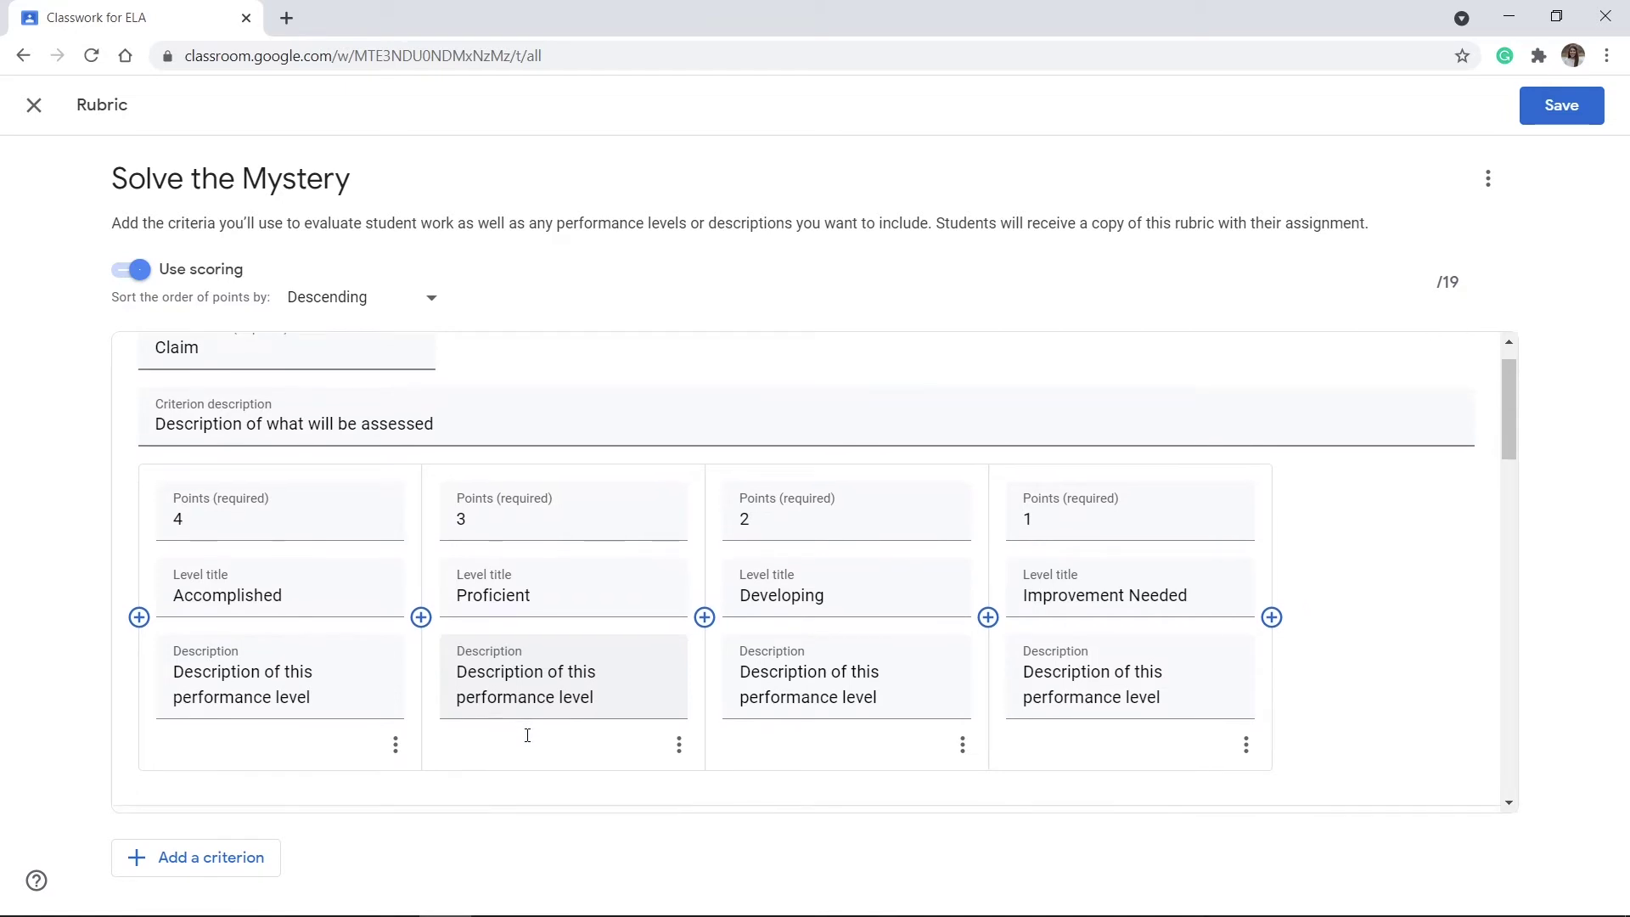
pyautogui.scroll(-3, 528, 735)
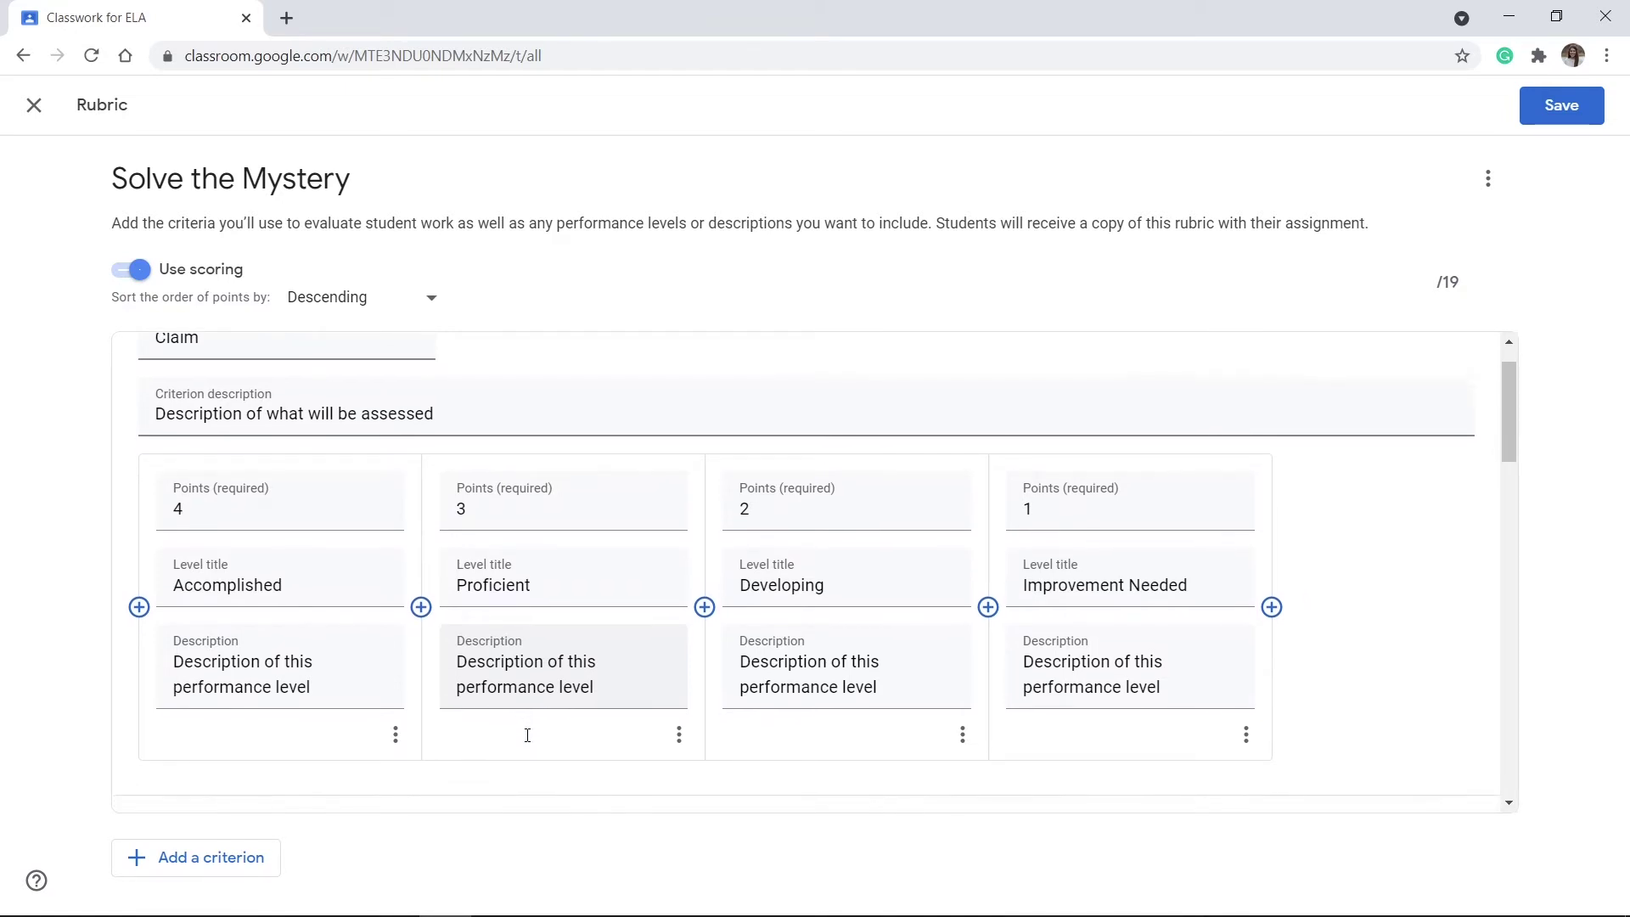
pyautogui.scroll(-4, 528, 737)
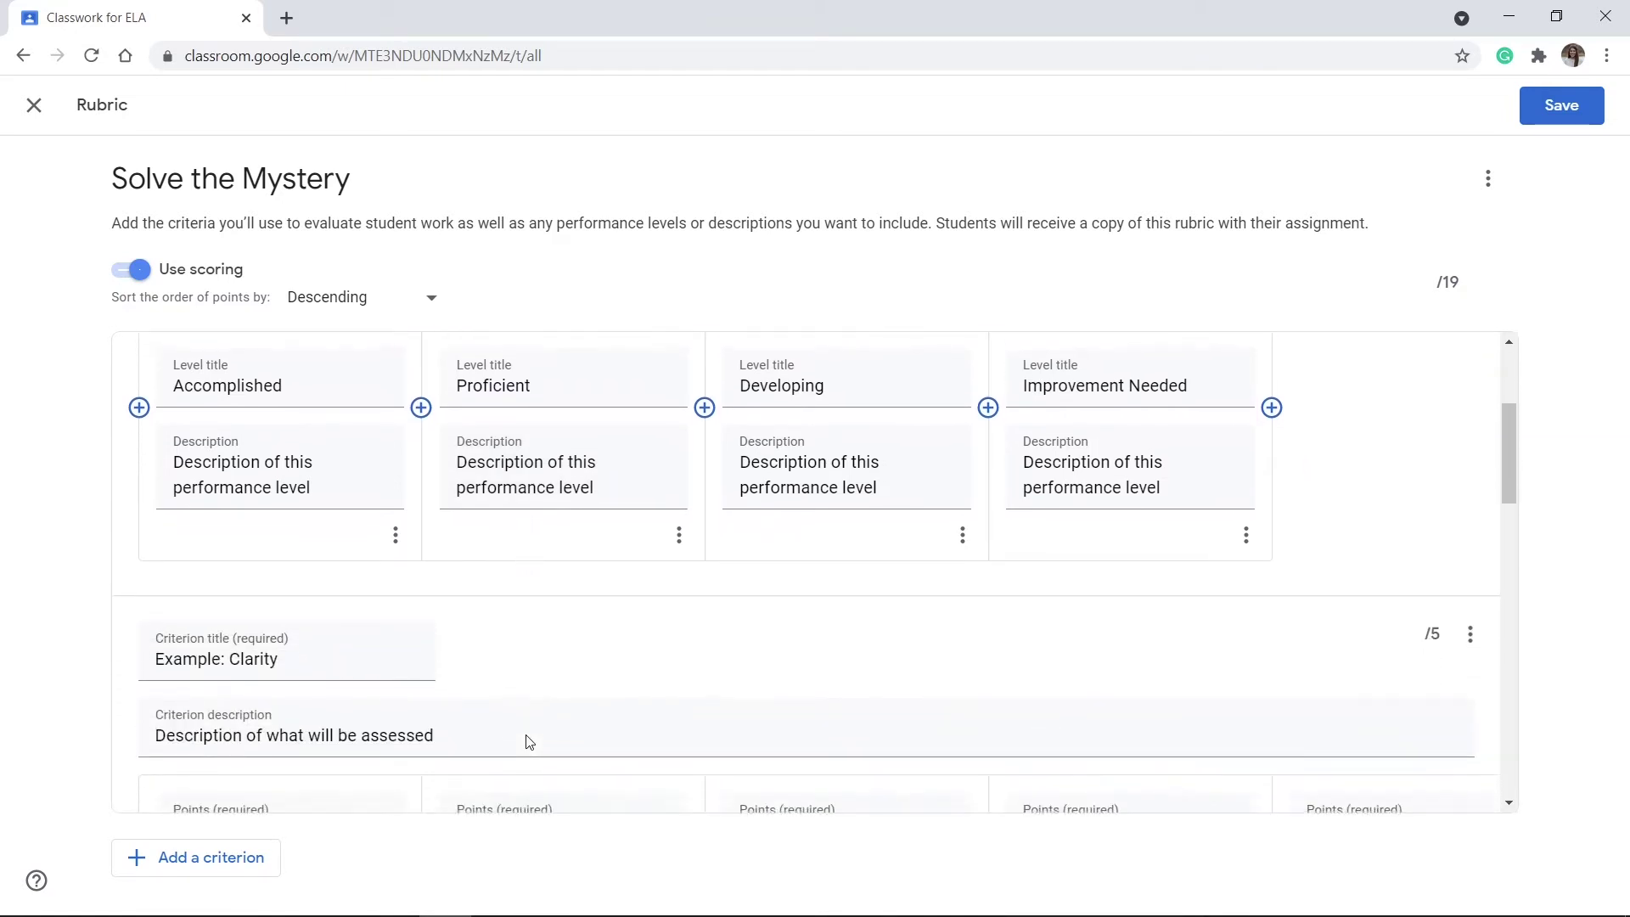
pyautogui.scroll(-4, 527, 736)
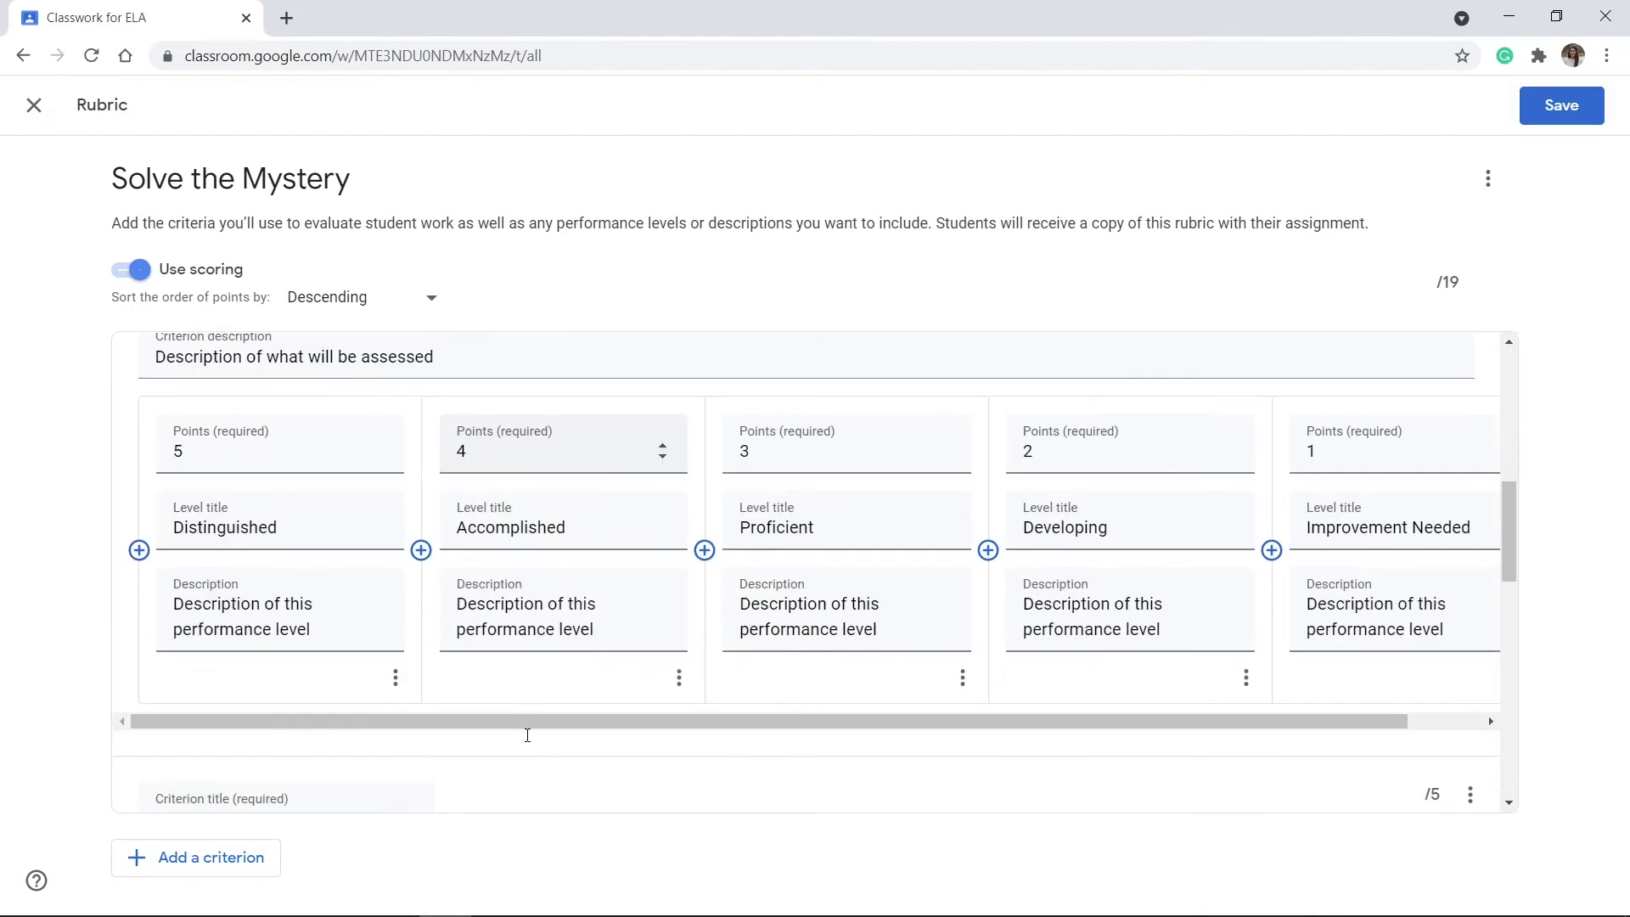
pyautogui.click(396, 679)
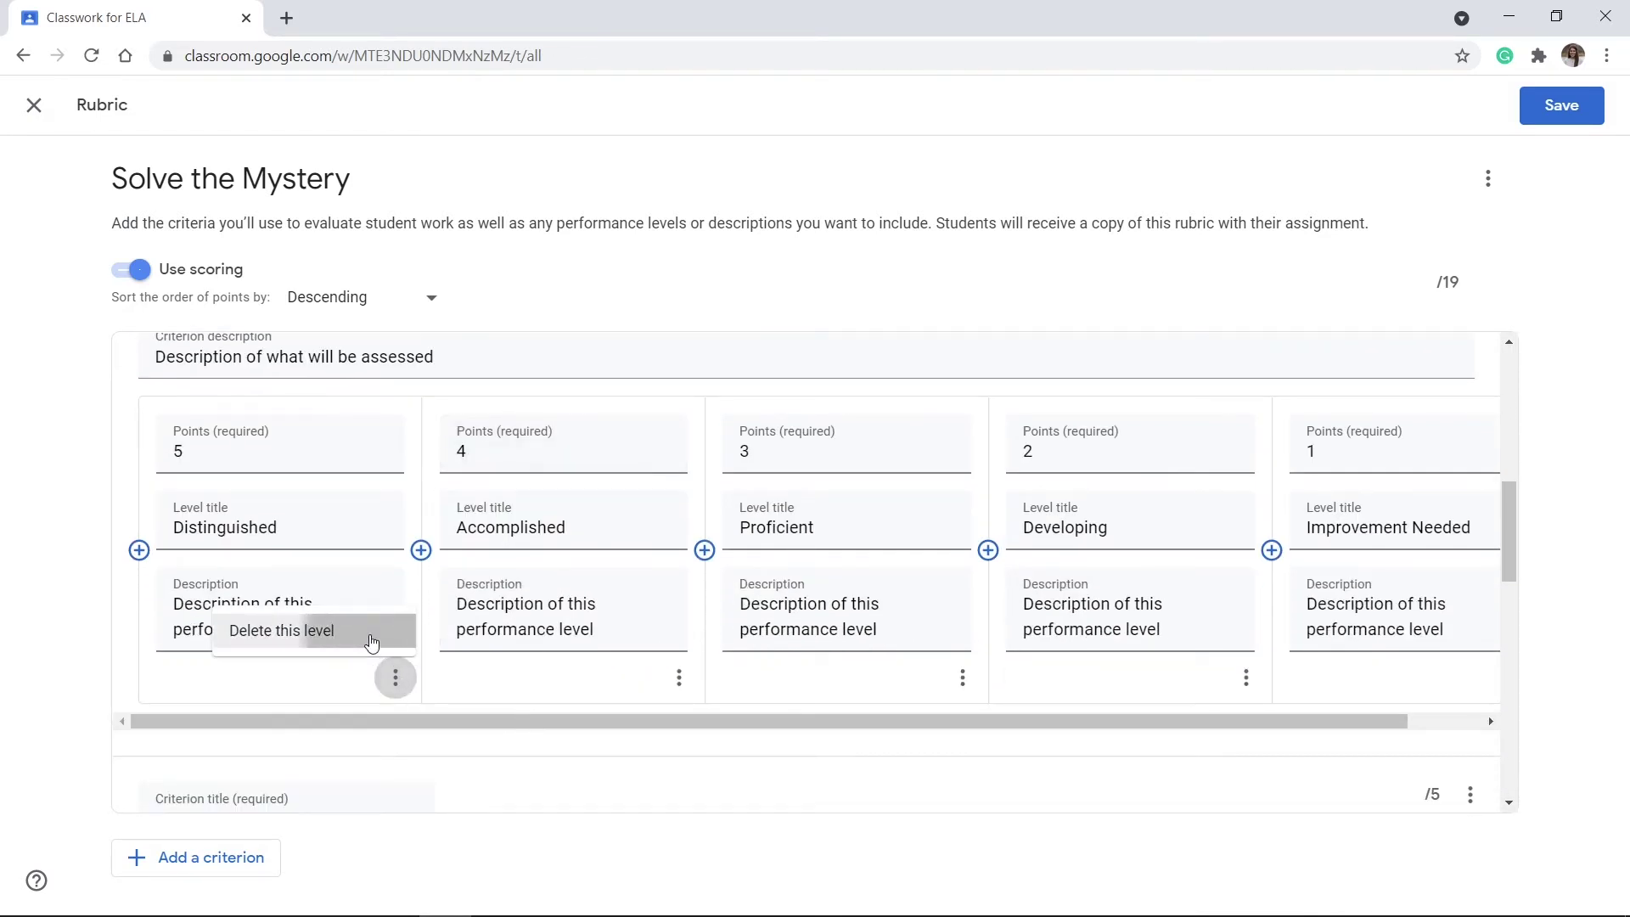
pyautogui.click(371, 637)
pyautogui.scroll(-5, 572, 647)
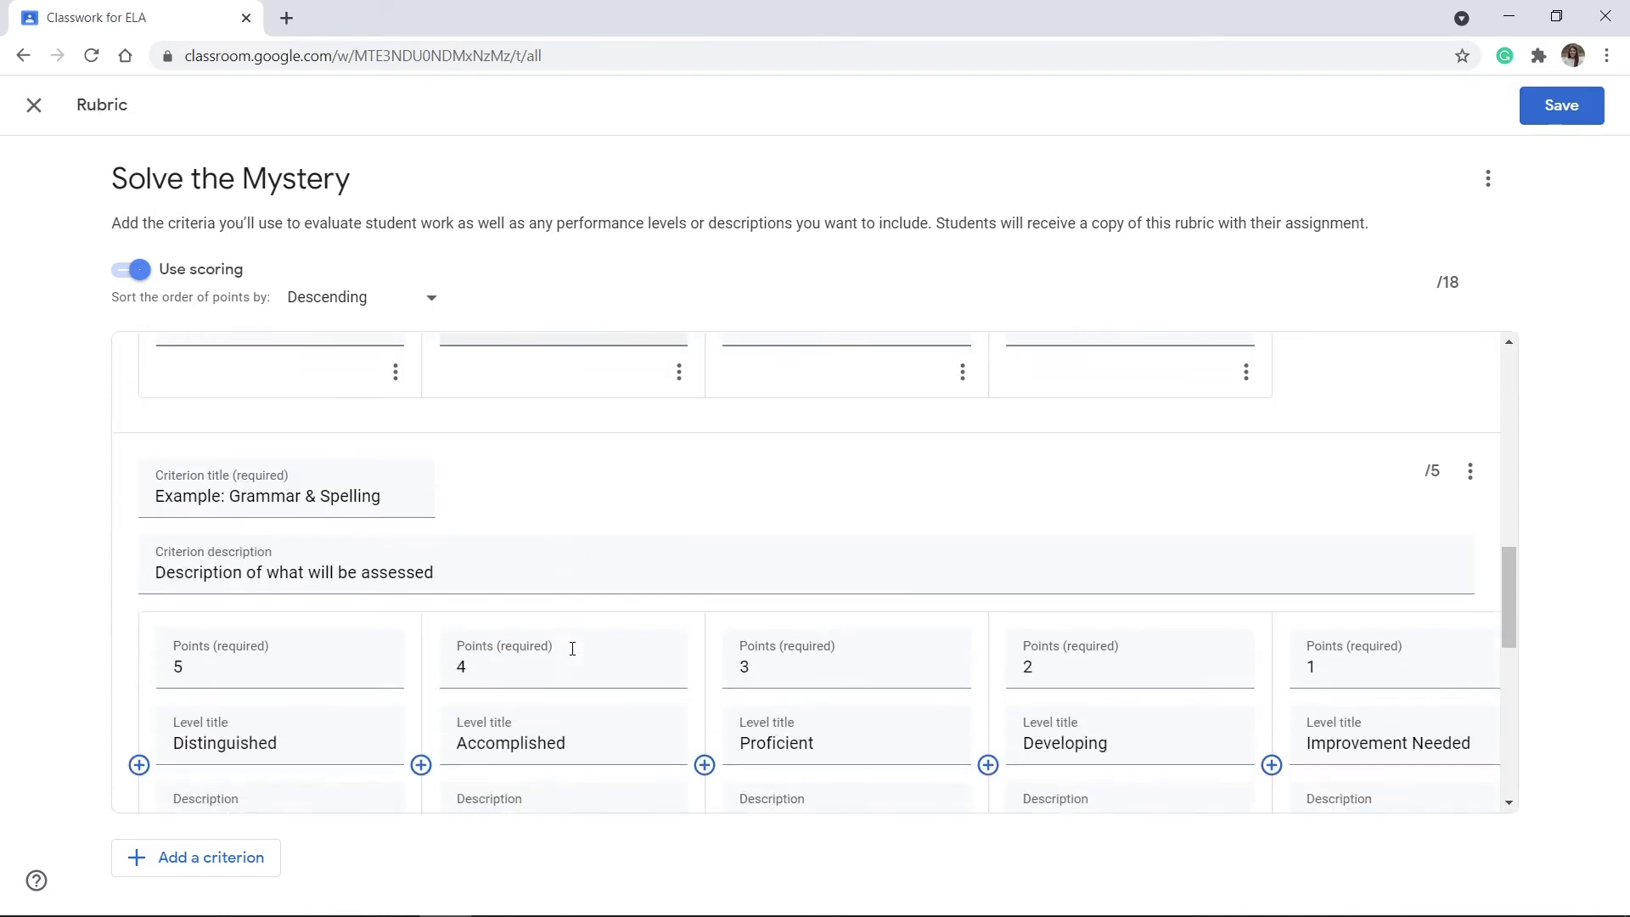
pyautogui.click(396, 684)
pyautogui.click(360, 652)
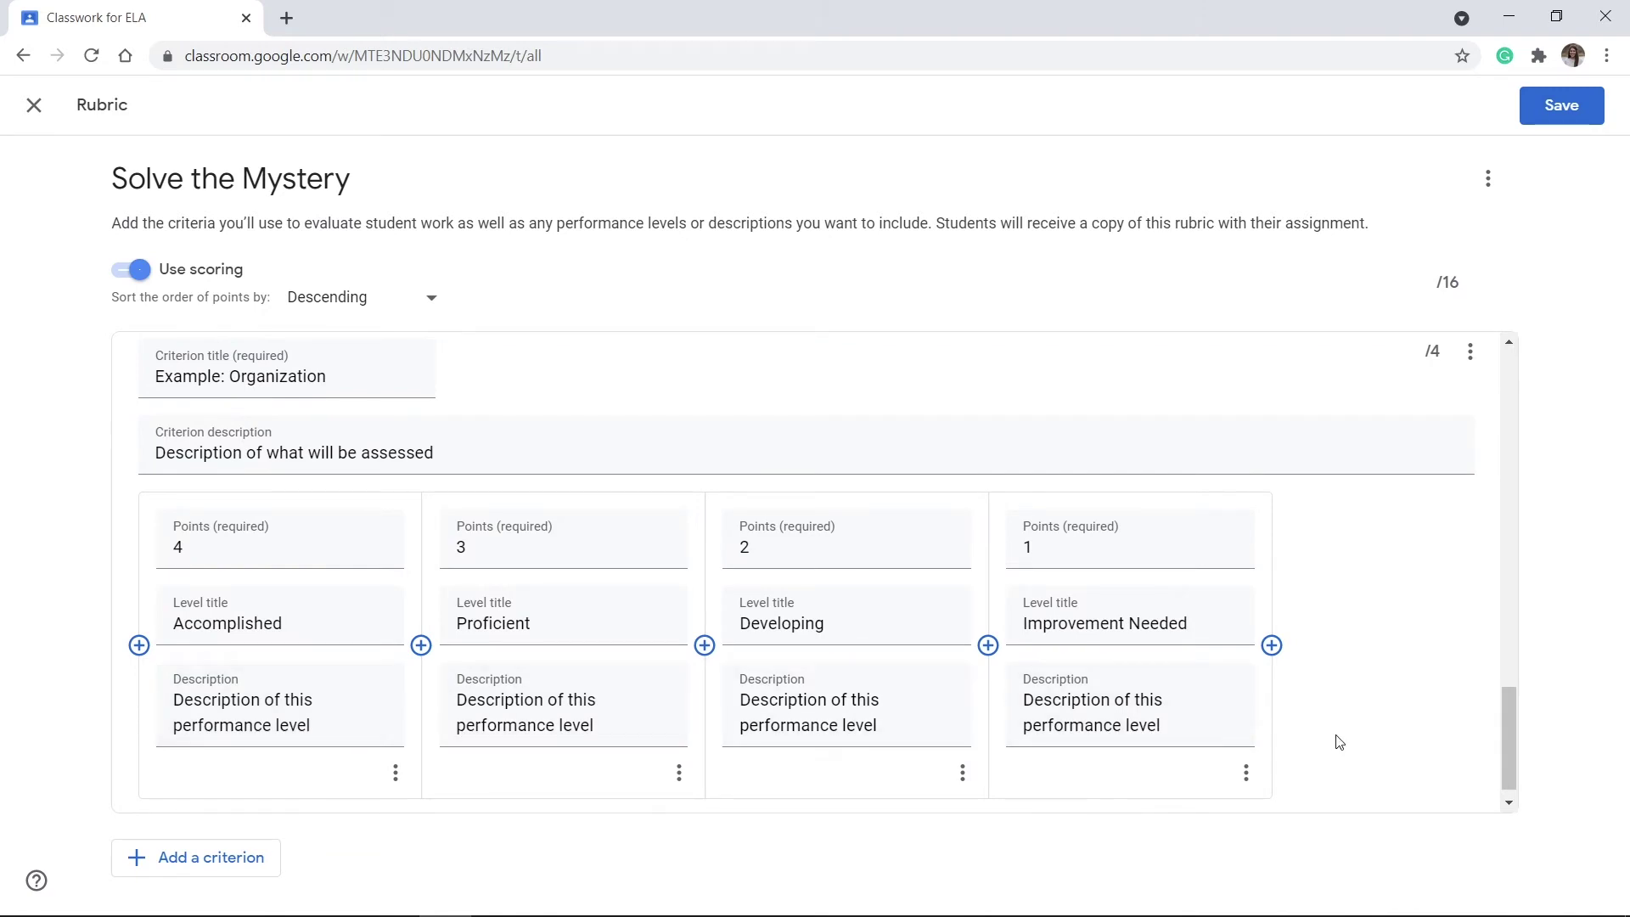
pyautogui.scroll(-1, 1339, 742)
pyautogui.scroll(15, 1339, 743)
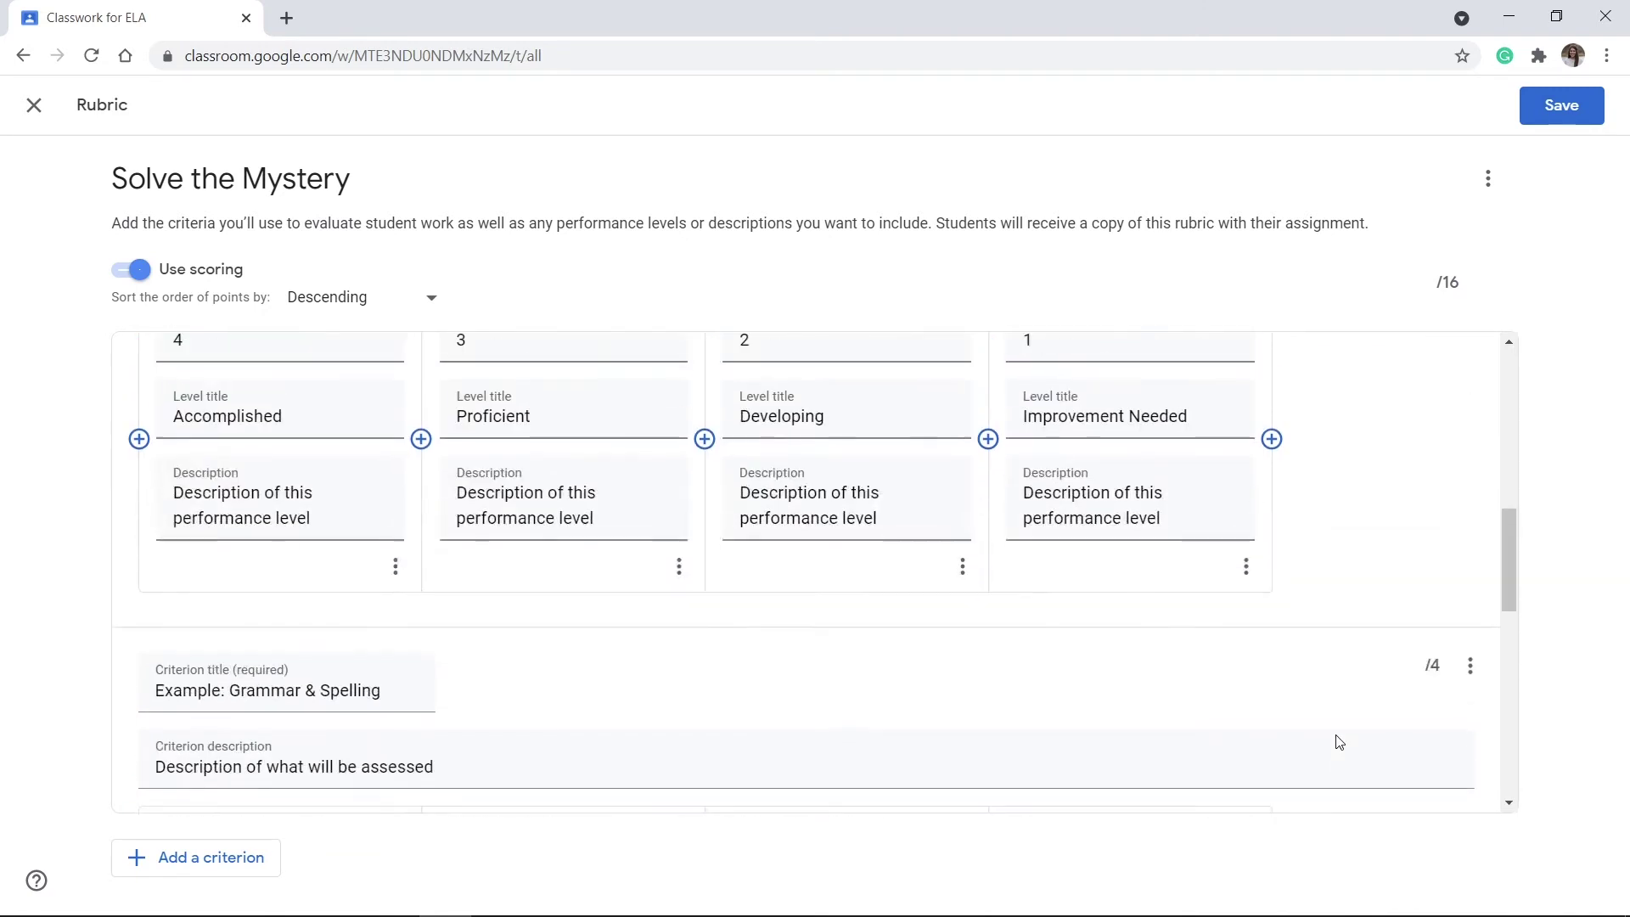
pyautogui.scroll(3, 204, 466)
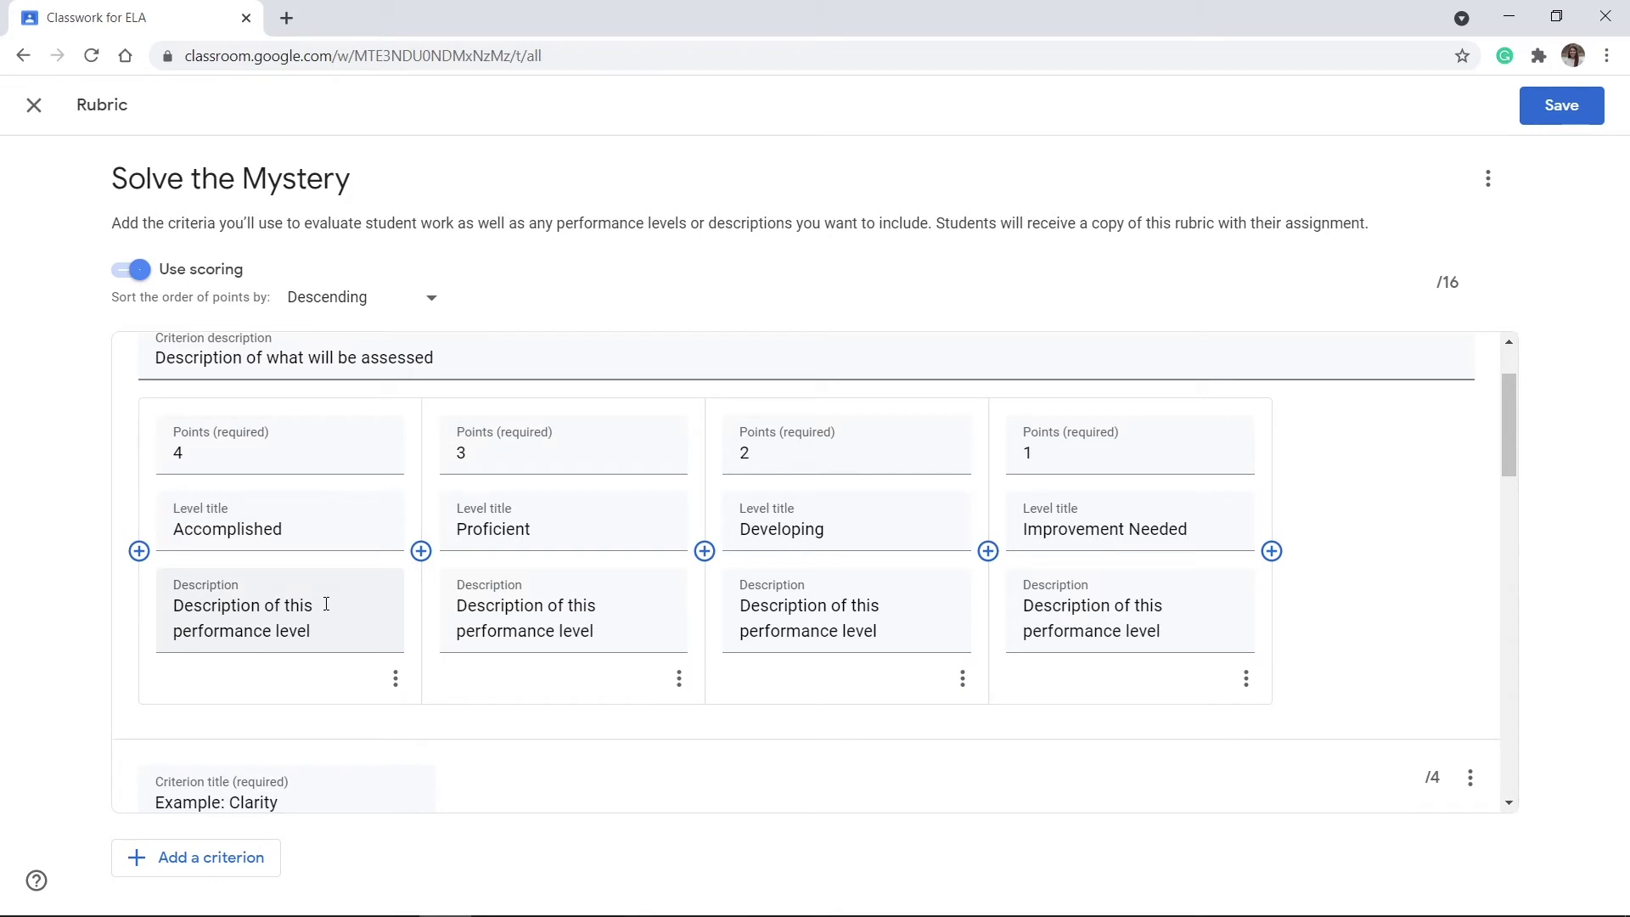
pyautogui.scroll(2, 323, 611)
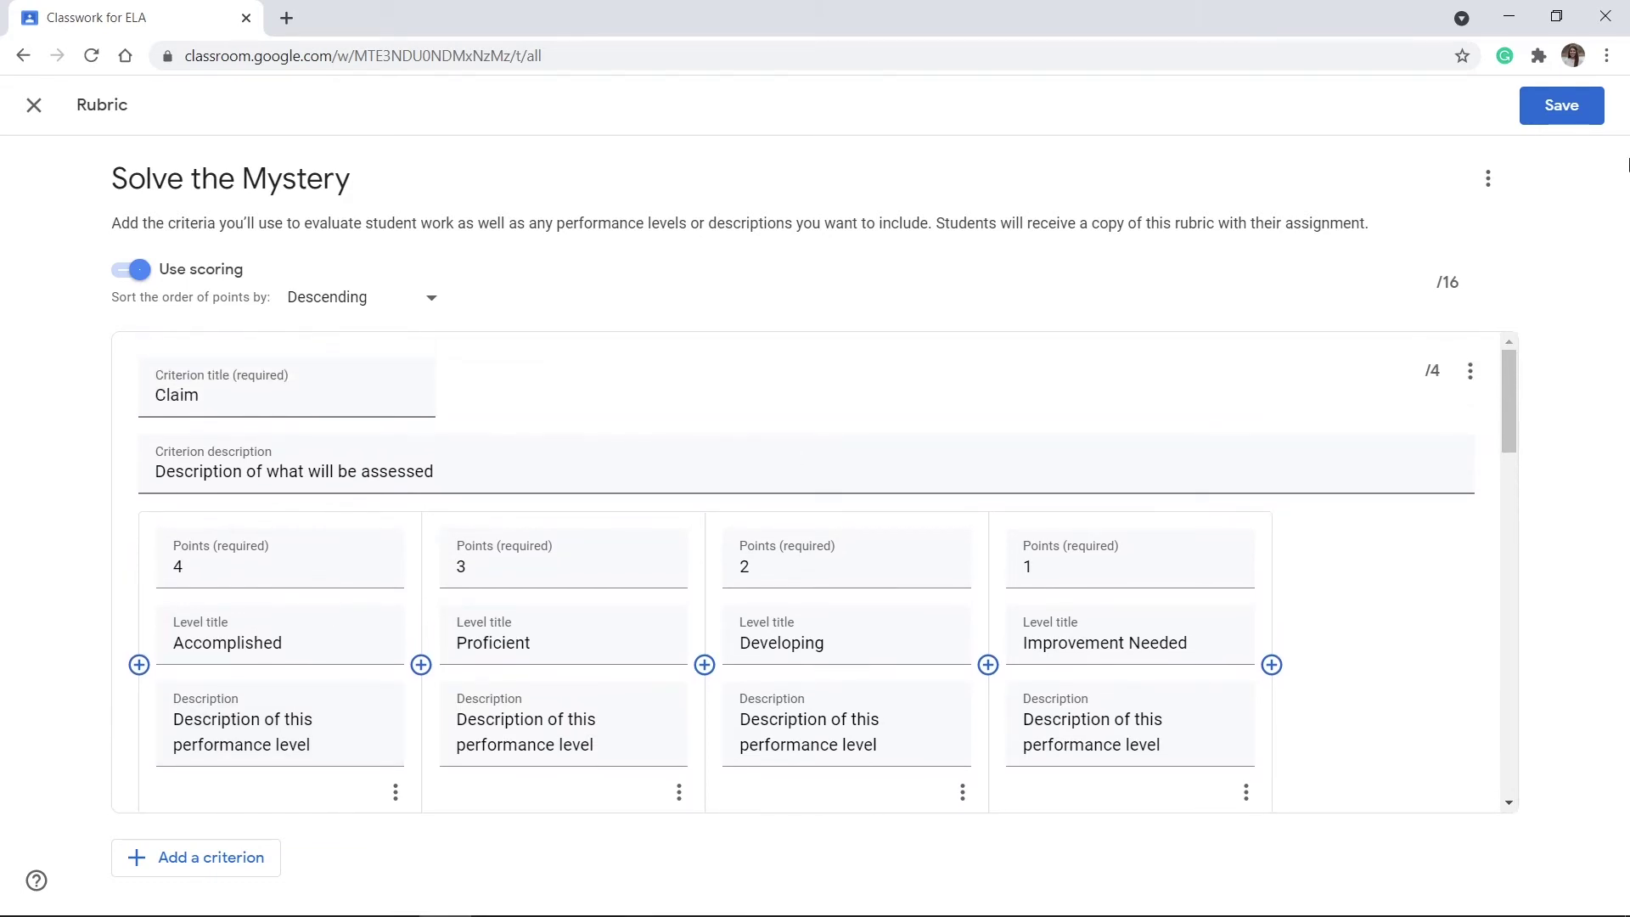
# Save the 16-point rubric, then remove it from the assignment and bring up the add-rubric choices
pyautogui.click(1563, 134)
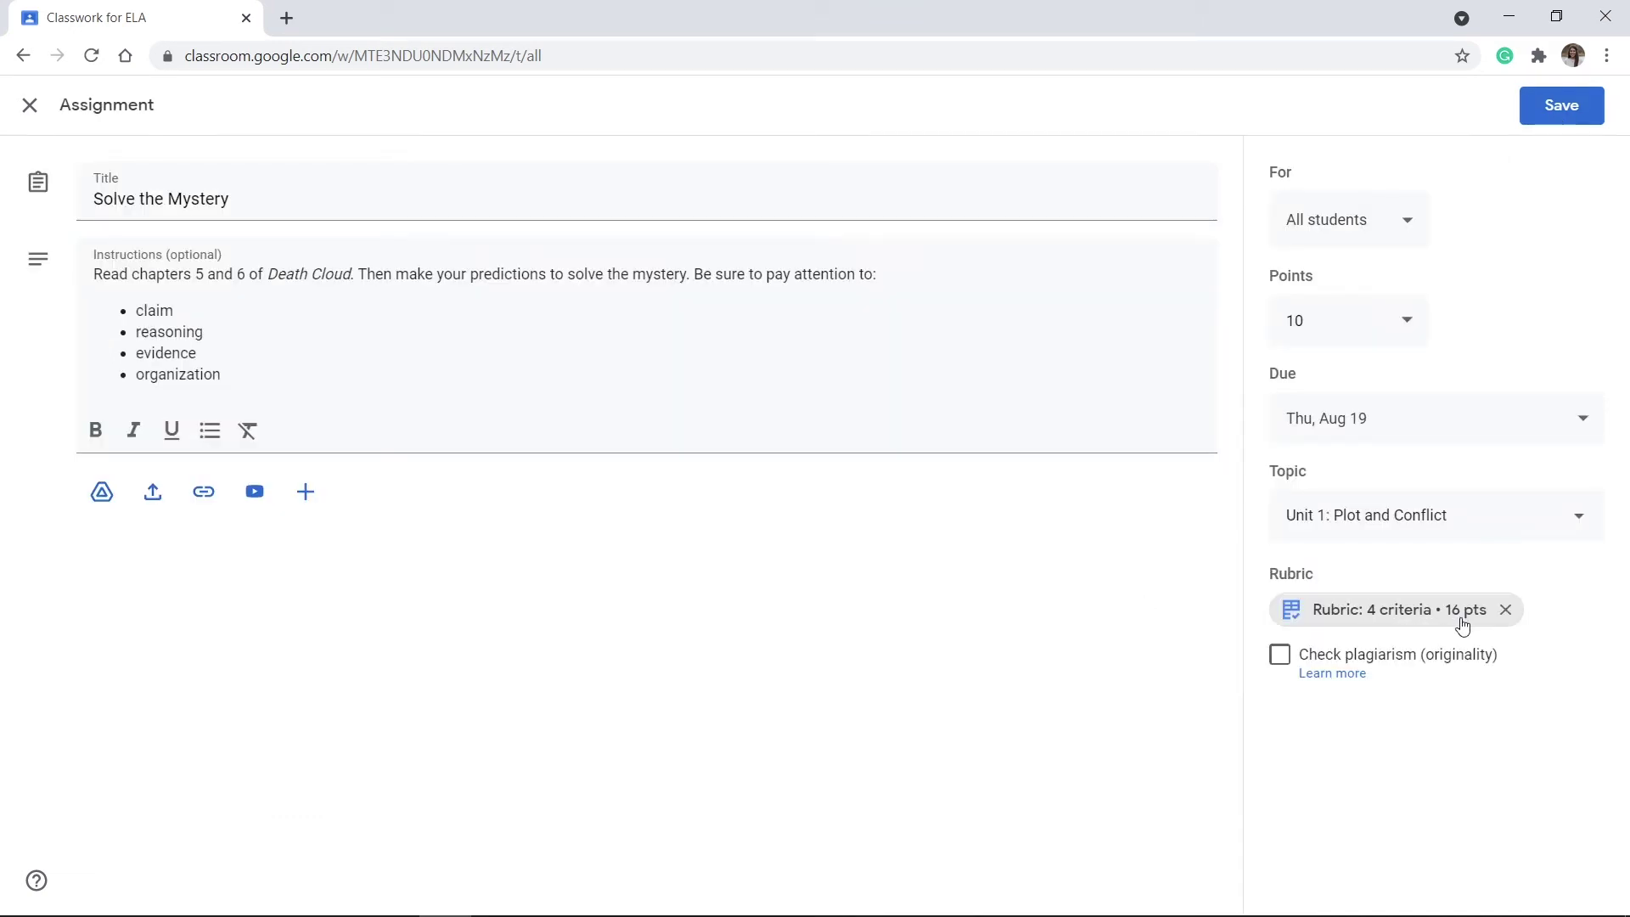
pyautogui.click(1554, 116)
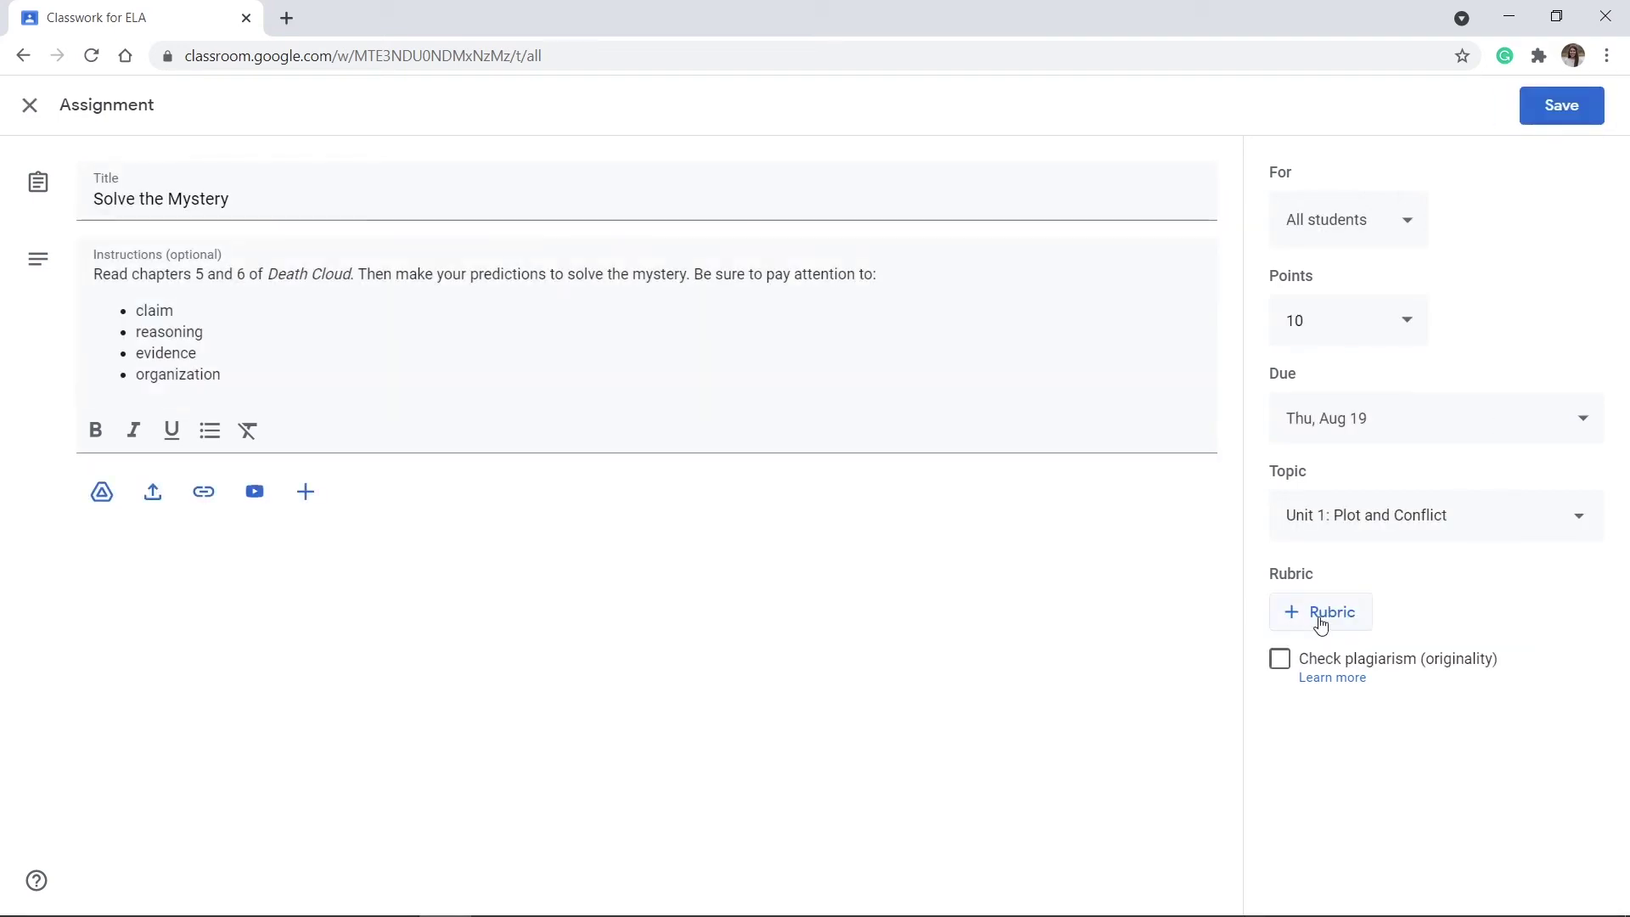
pyautogui.click(1320, 624)
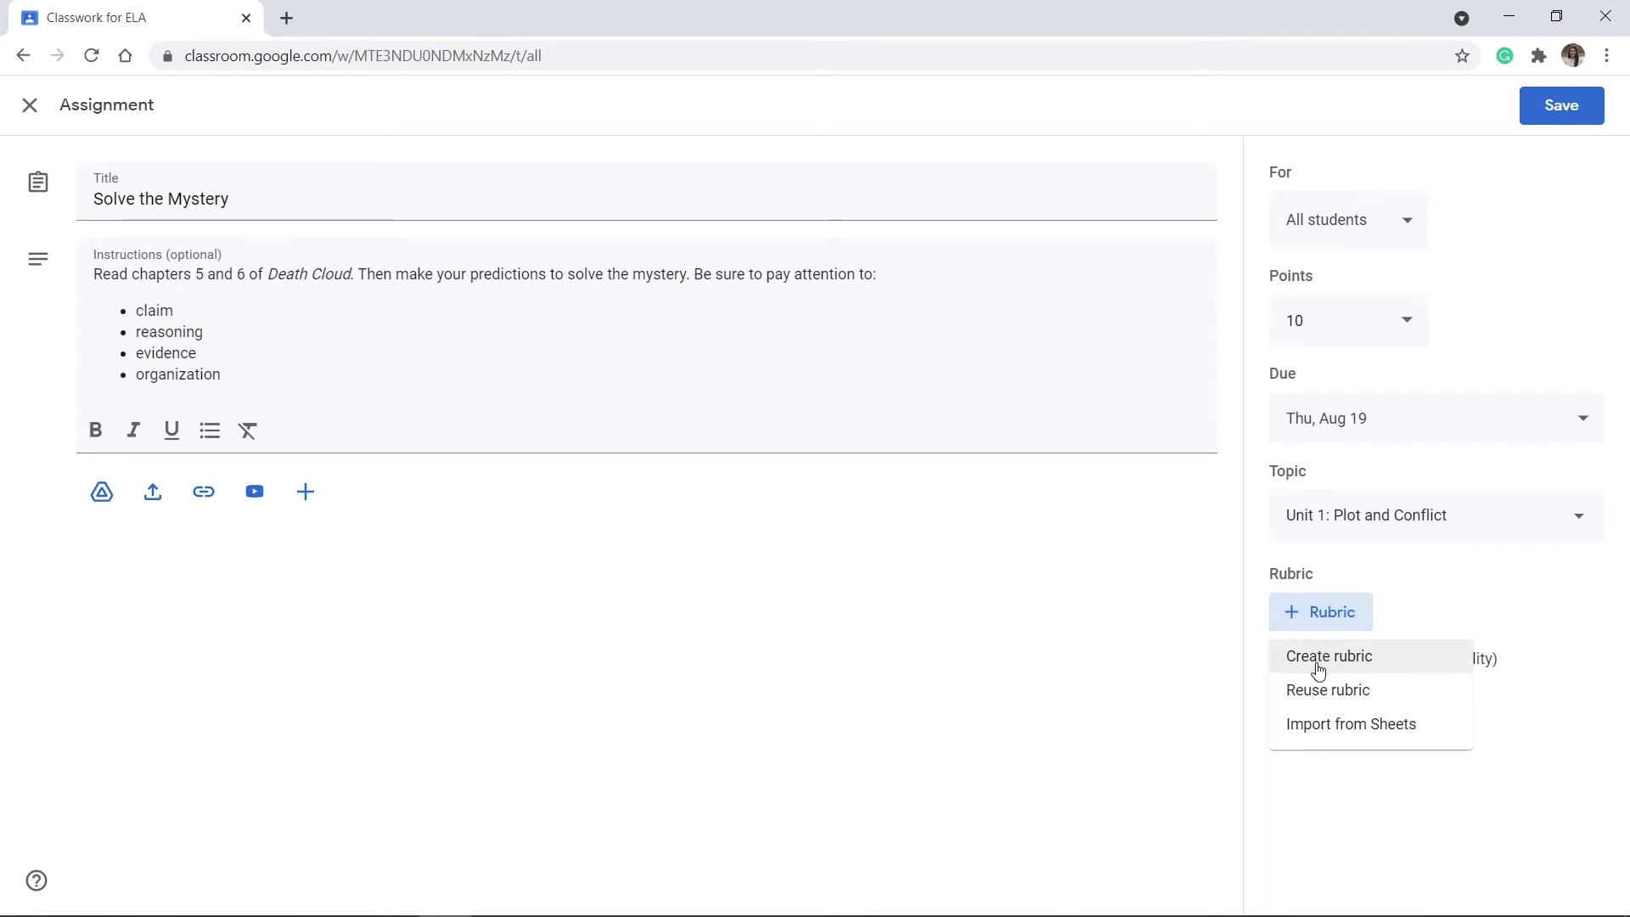
# Create a new rubric with criterion 'Claim' and added levels worth 2, 3 and 4 points
pyautogui.click(1318, 667)
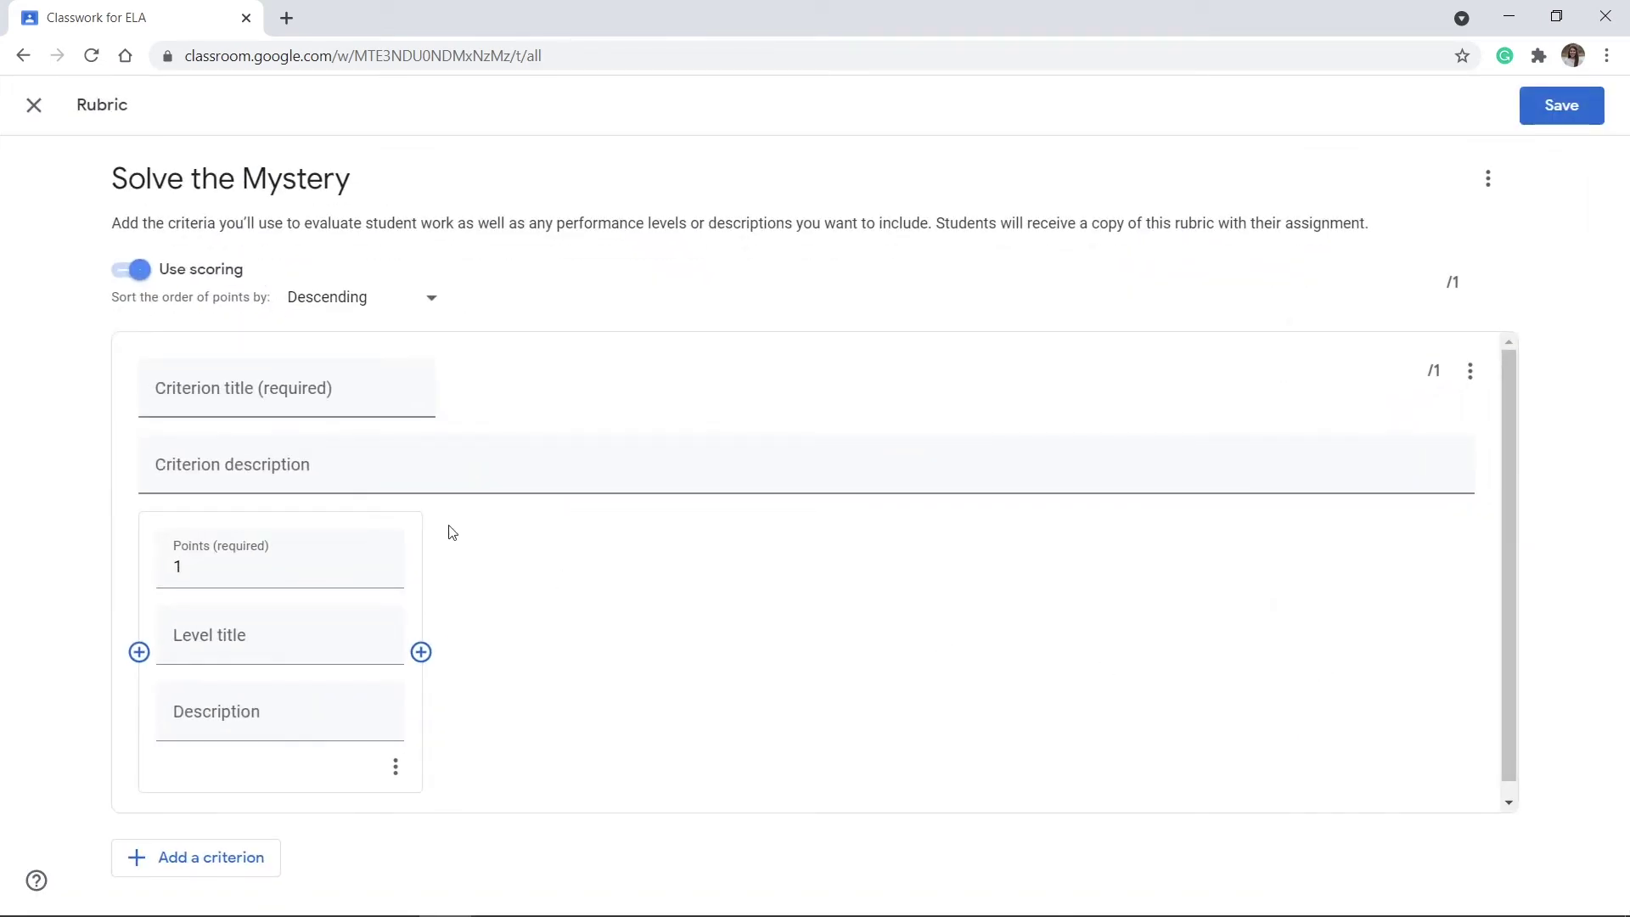
pyautogui.click(200, 386)
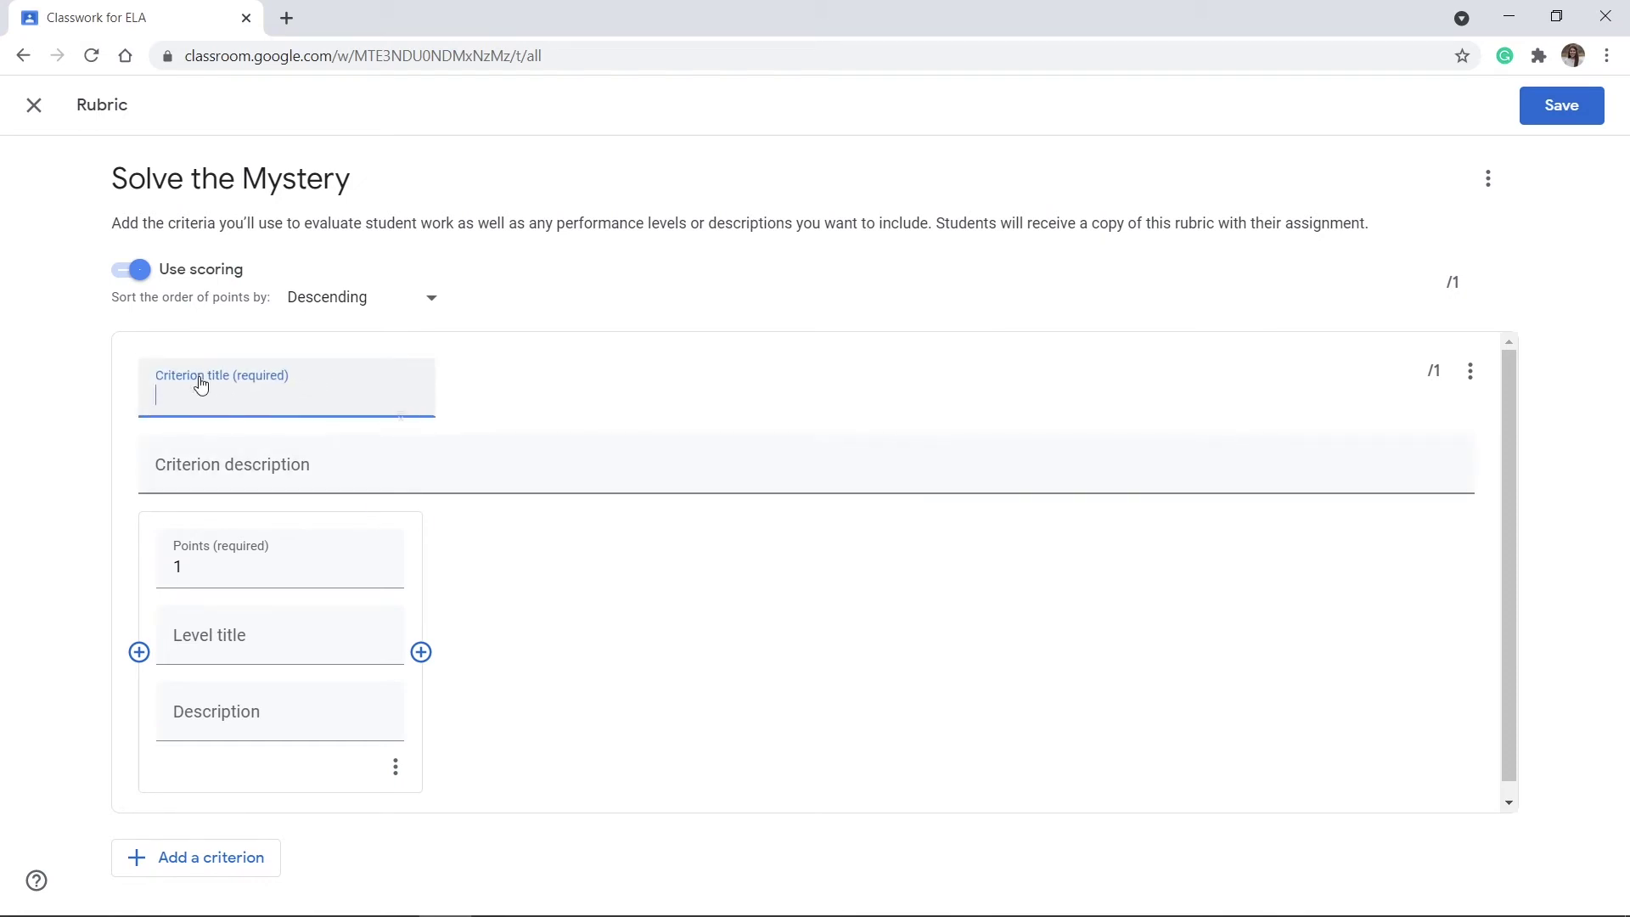
pyautogui.write('Claim')
pyautogui.click(142, 655)
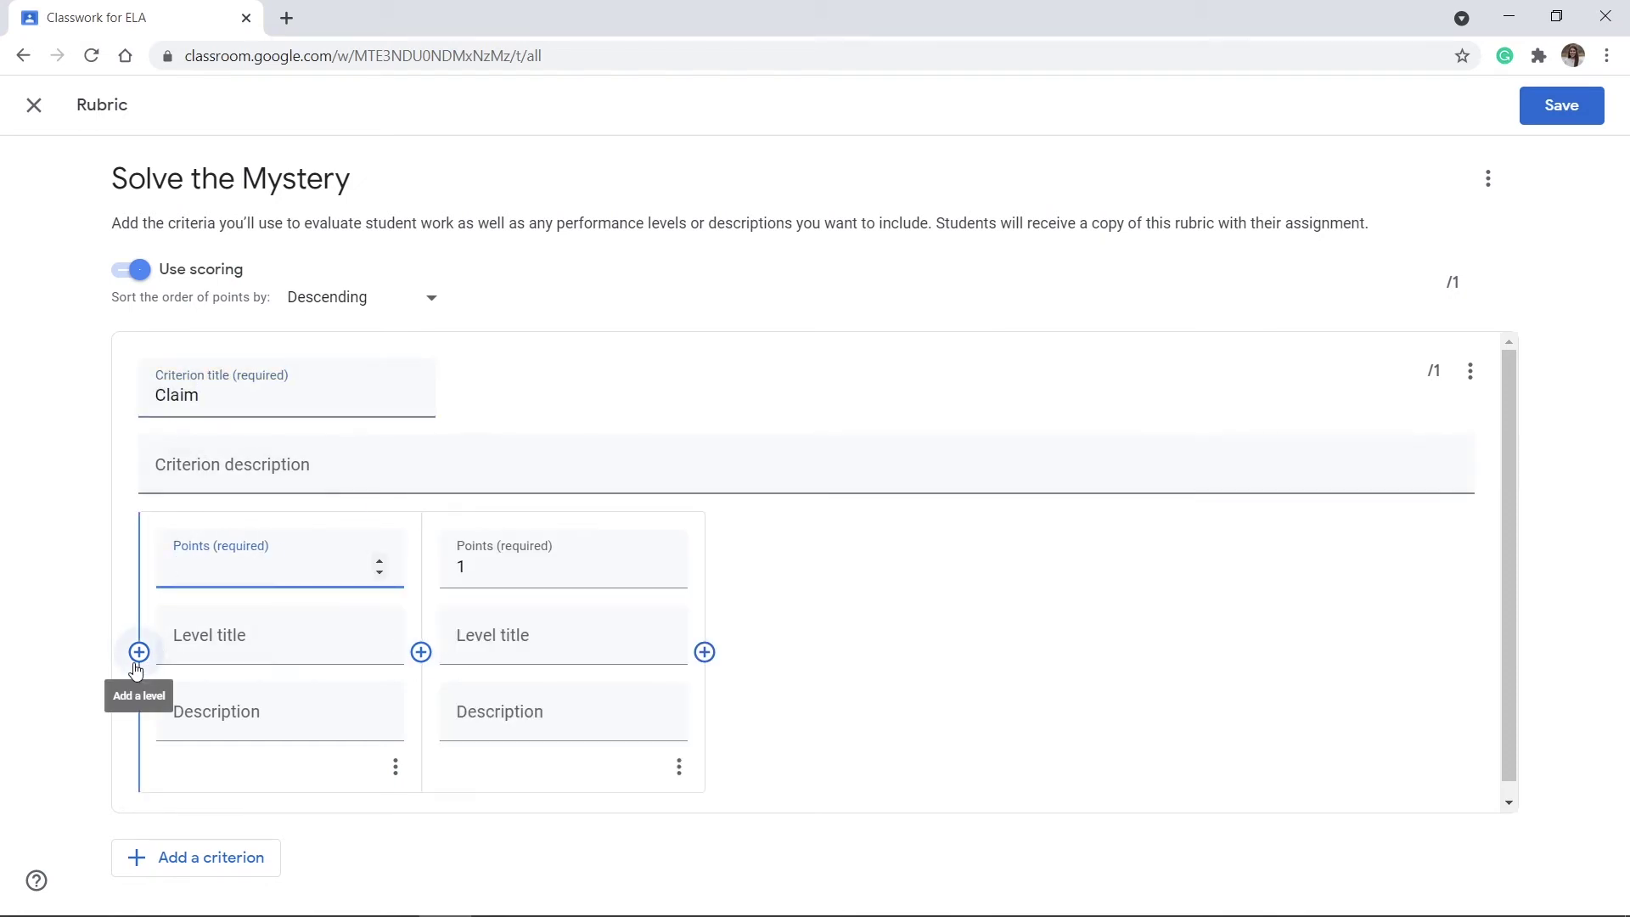
pyautogui.write('2')
pyautogui.click(136, 667)
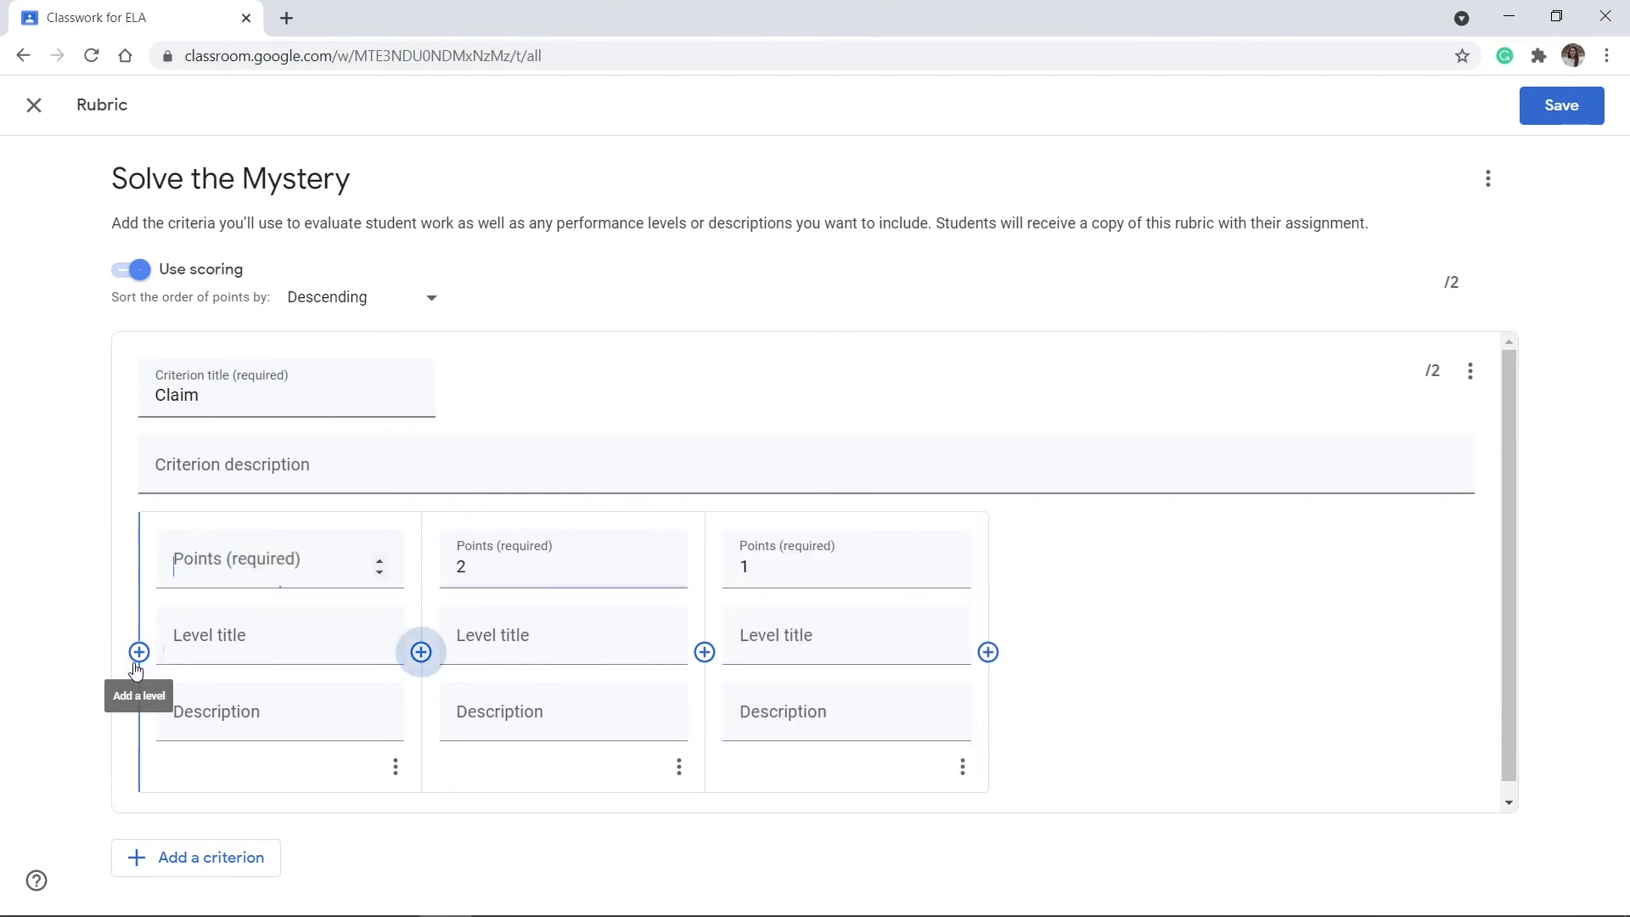
pyautogui.write('3')
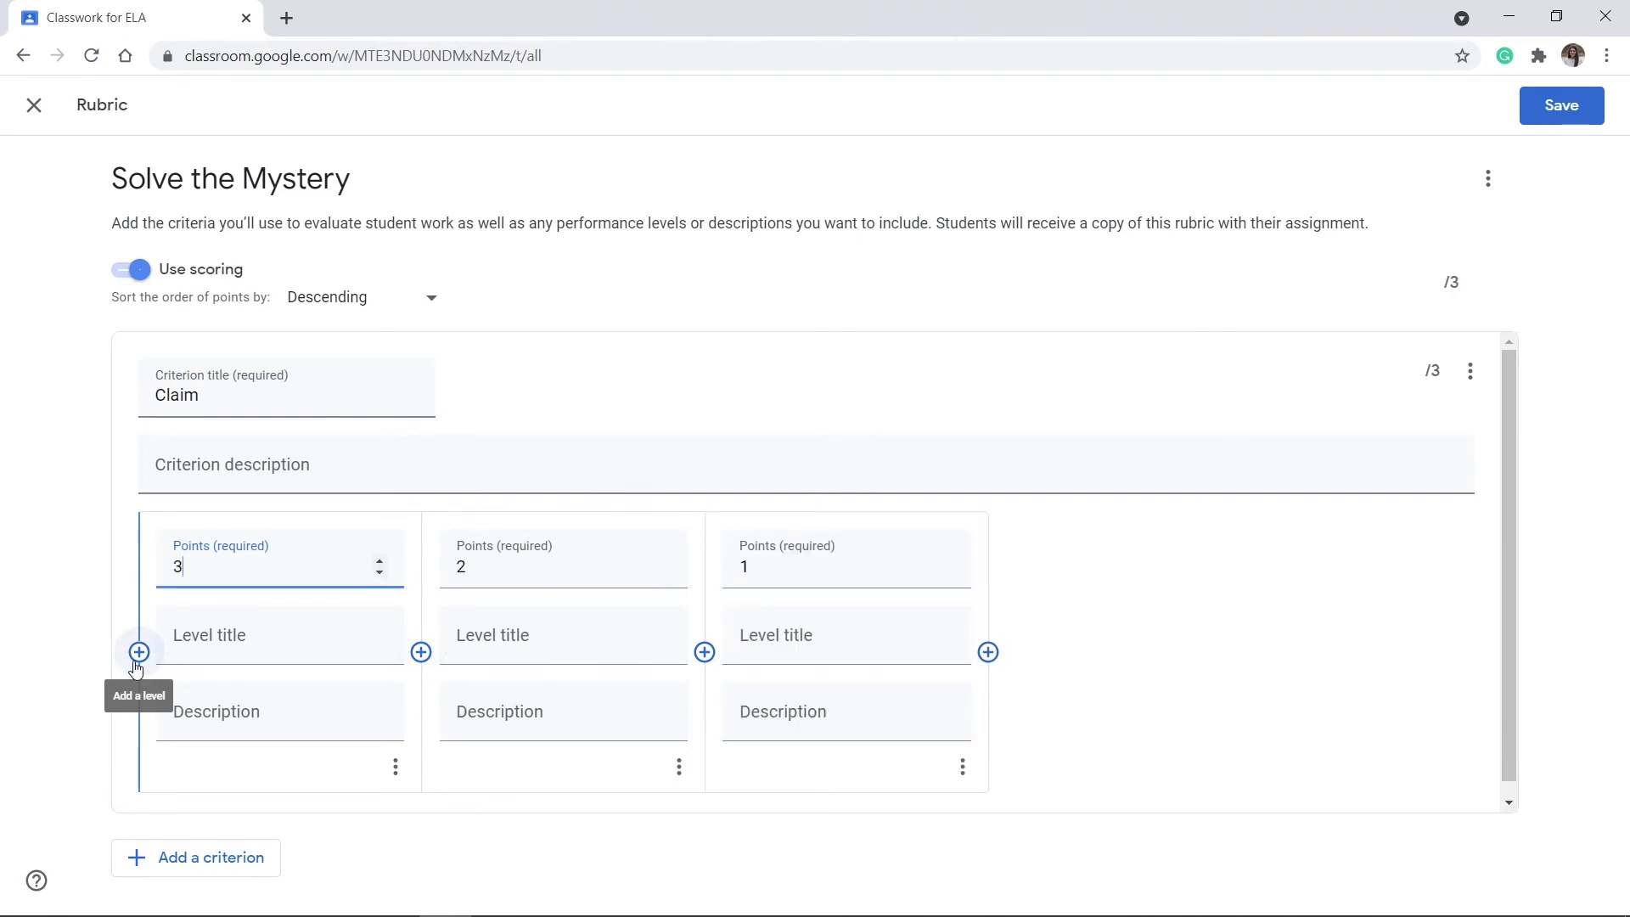
pyautogui.click(138, 662)
pyautogui.write('4')
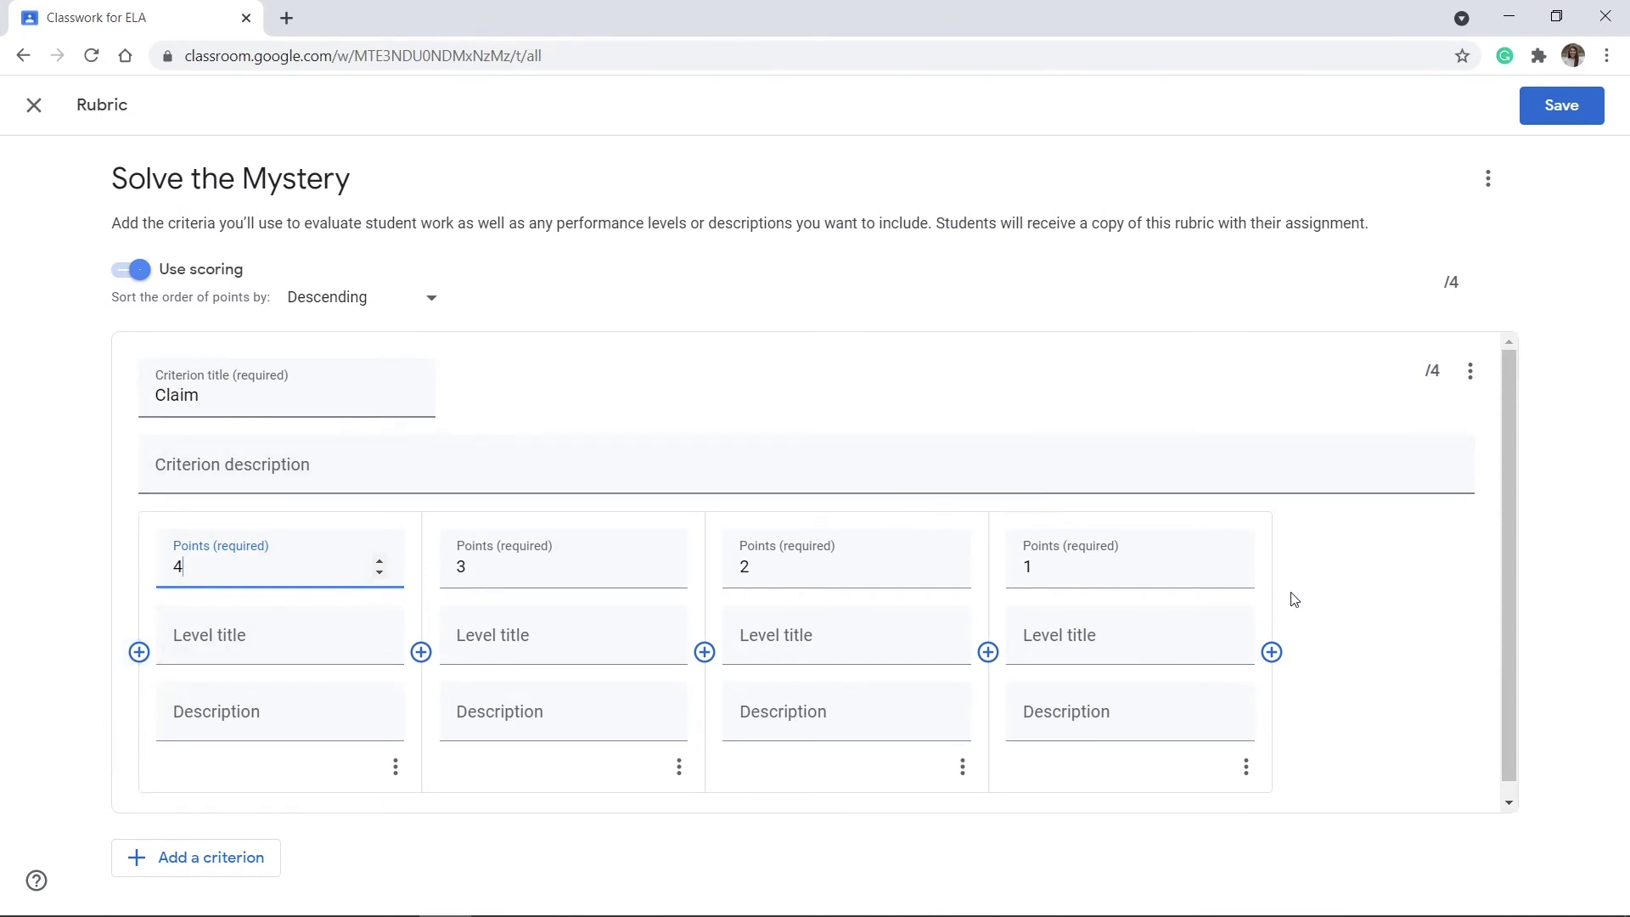
# Start entering the 4-point level's title and description
pyautogui.click(235, 648)
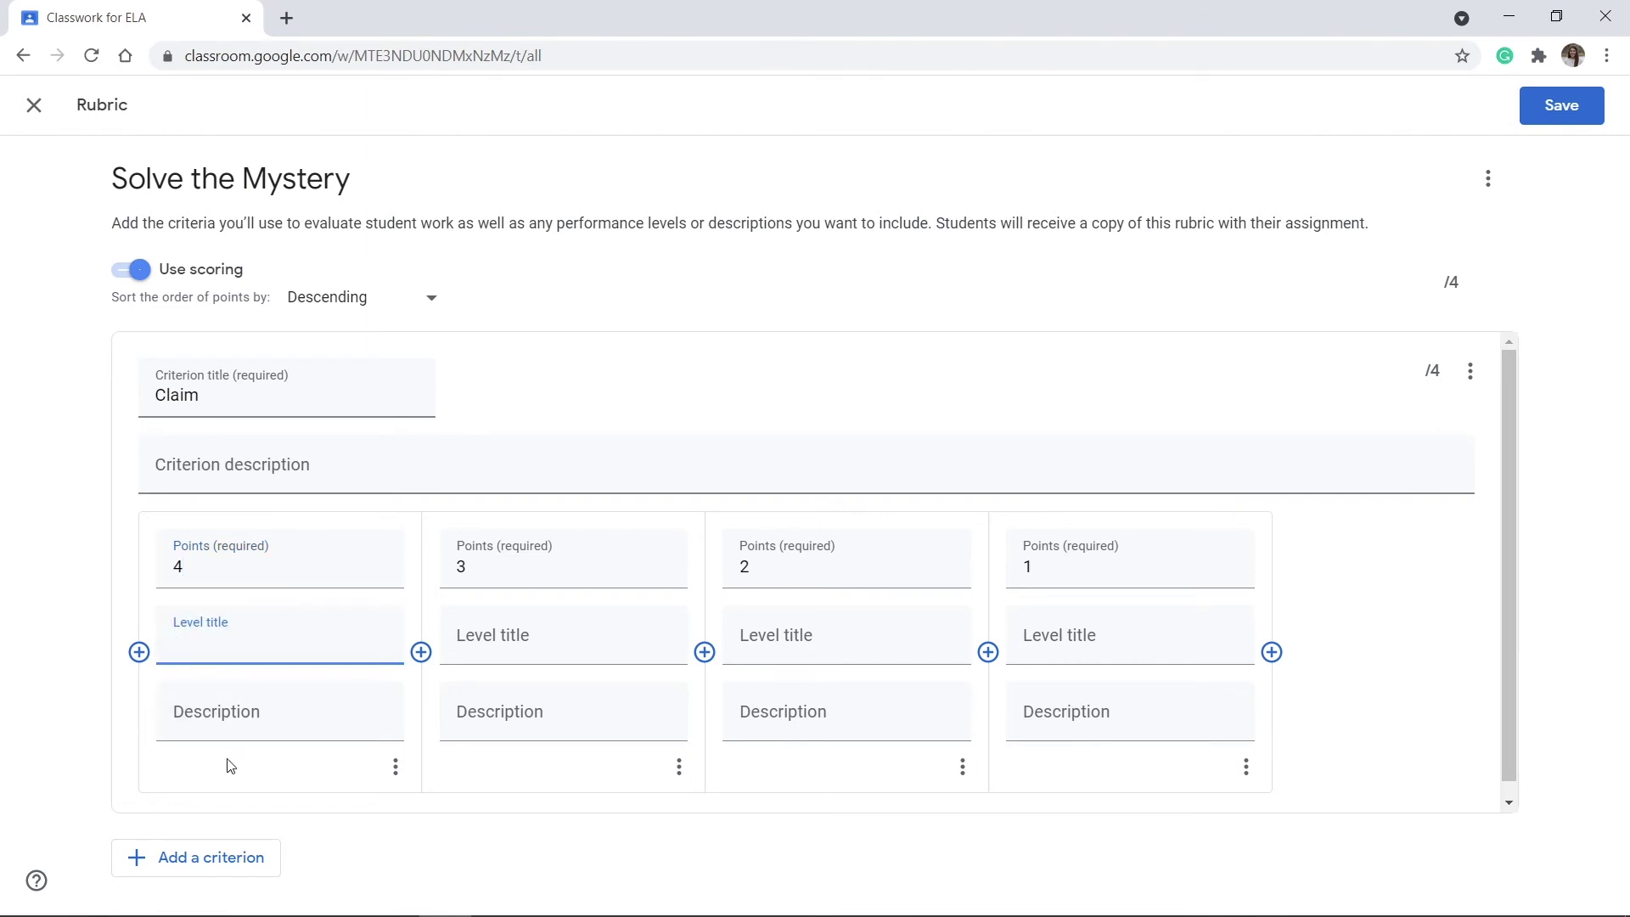
pyautogui.click(225, 732)
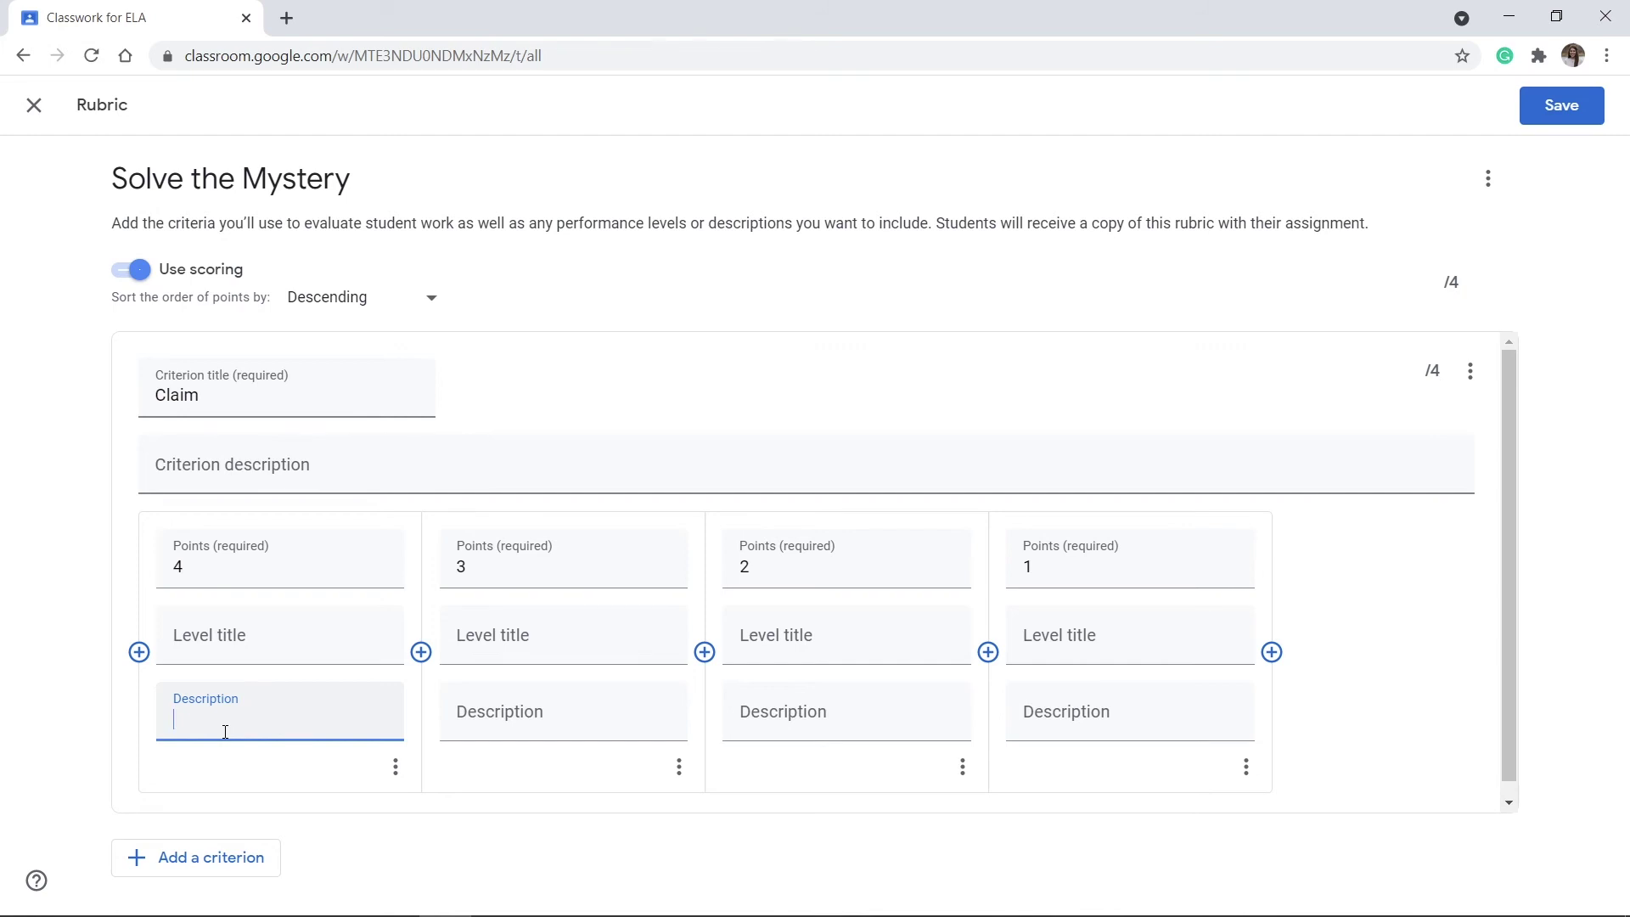
pyautogui.scroll(-1, 225, 732)
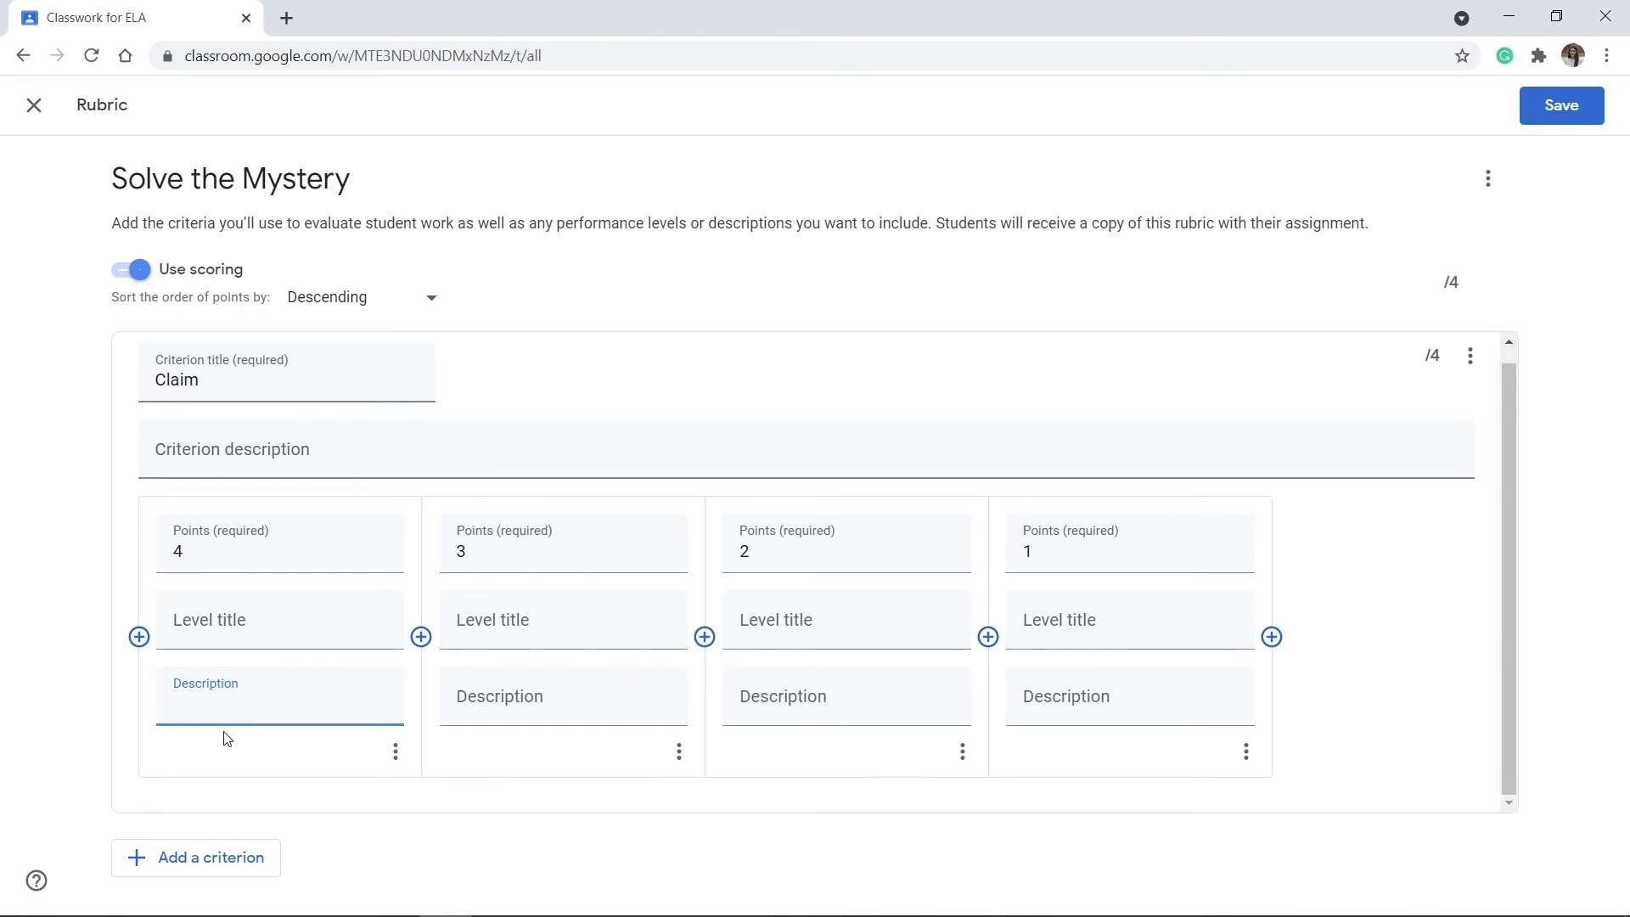
pyautogui.scroll(1, 226, 735)
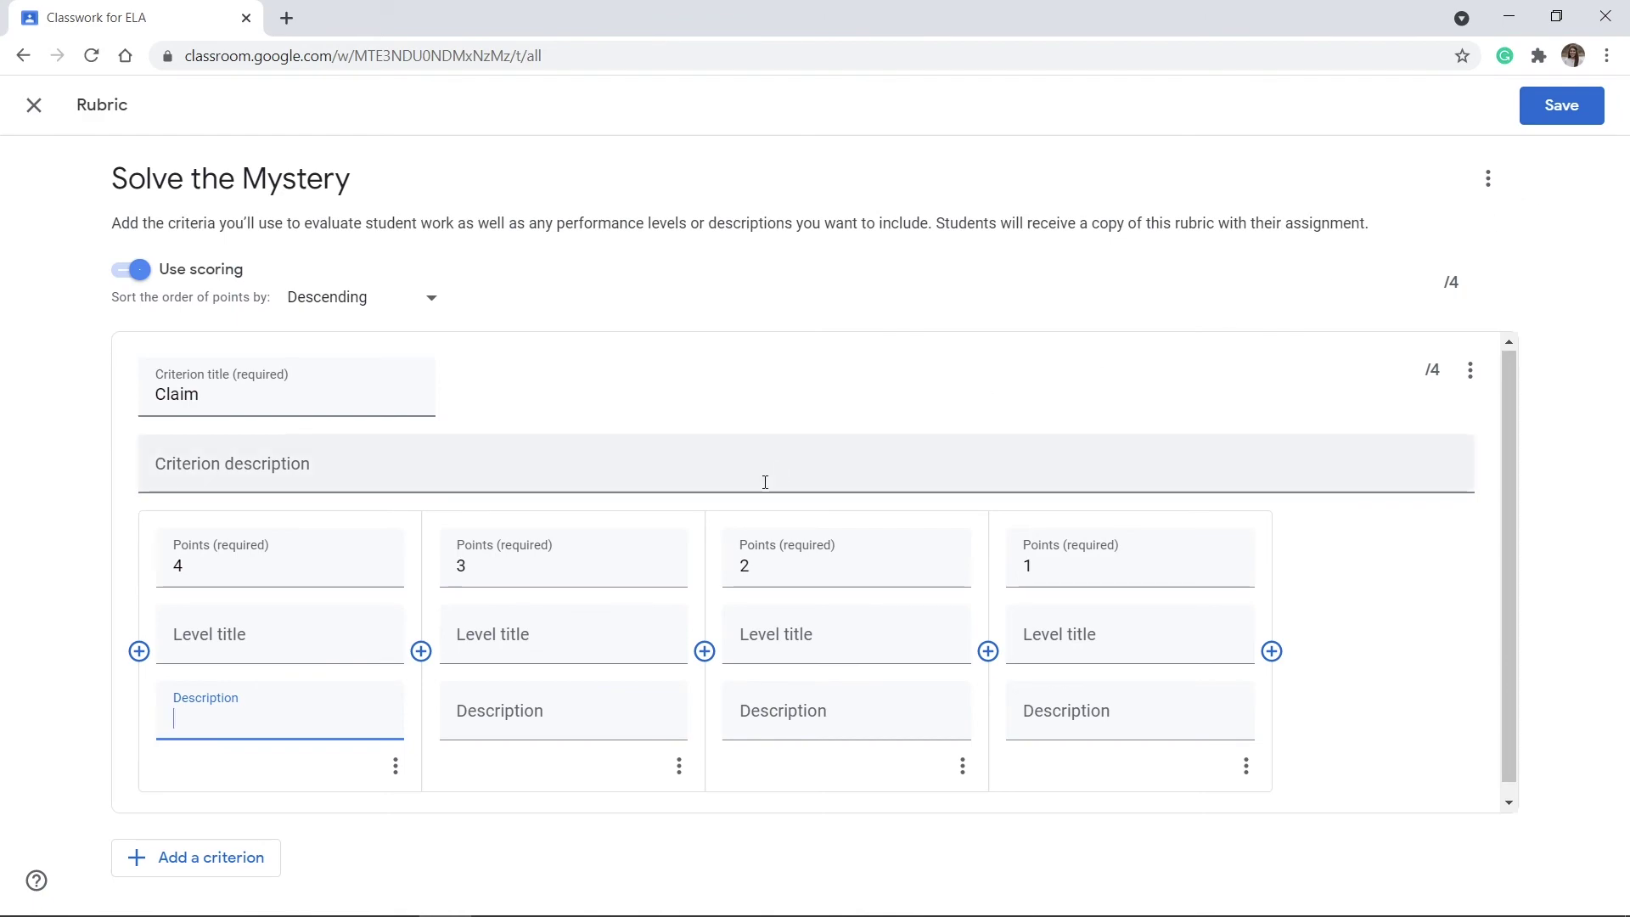
# Save the one-criterion, 4-point Claim rubric, then delete it from the assignment
pyautogui.click(1569, 113)
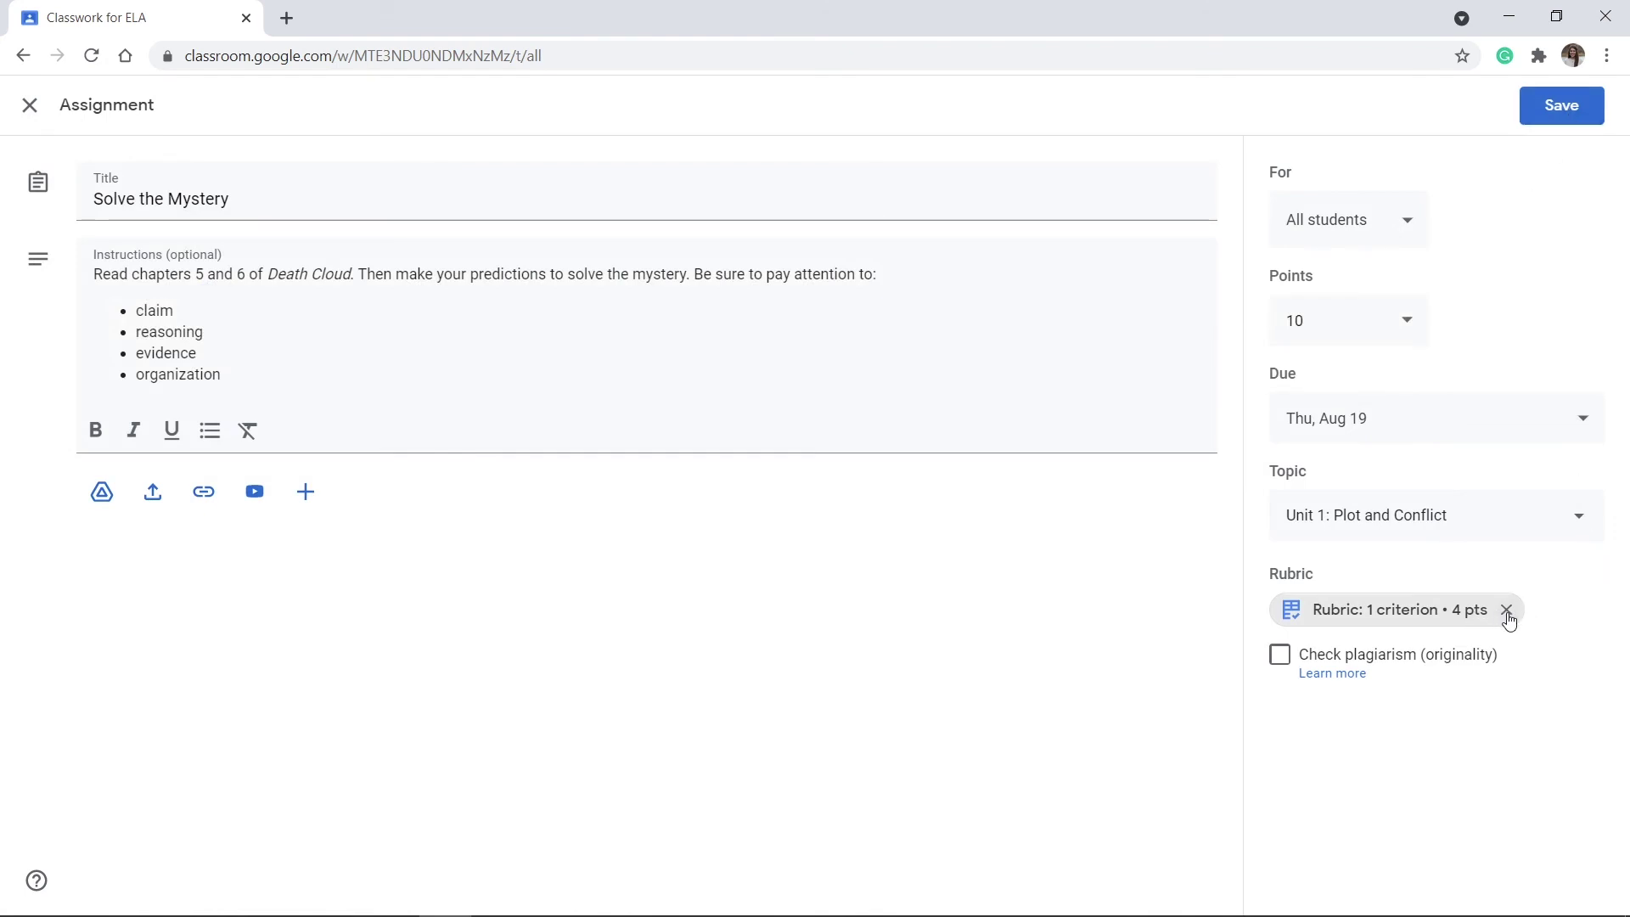
pyautogui.click(1508, 611)
pyautogui.click(957, 564)
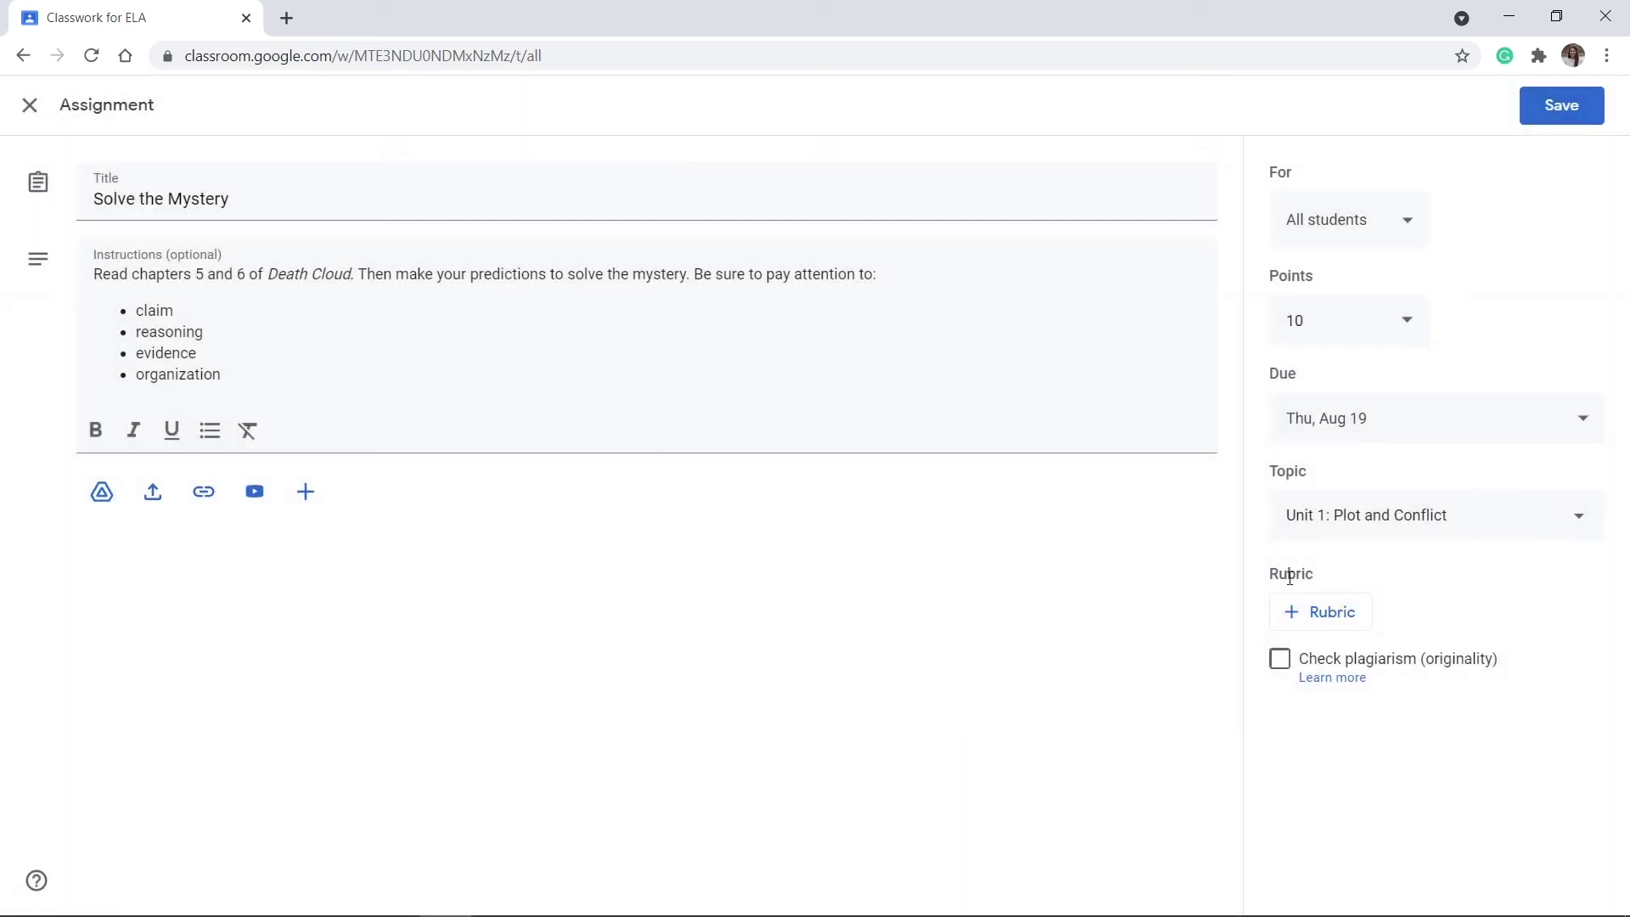
pyautogui.click(1319, 613)
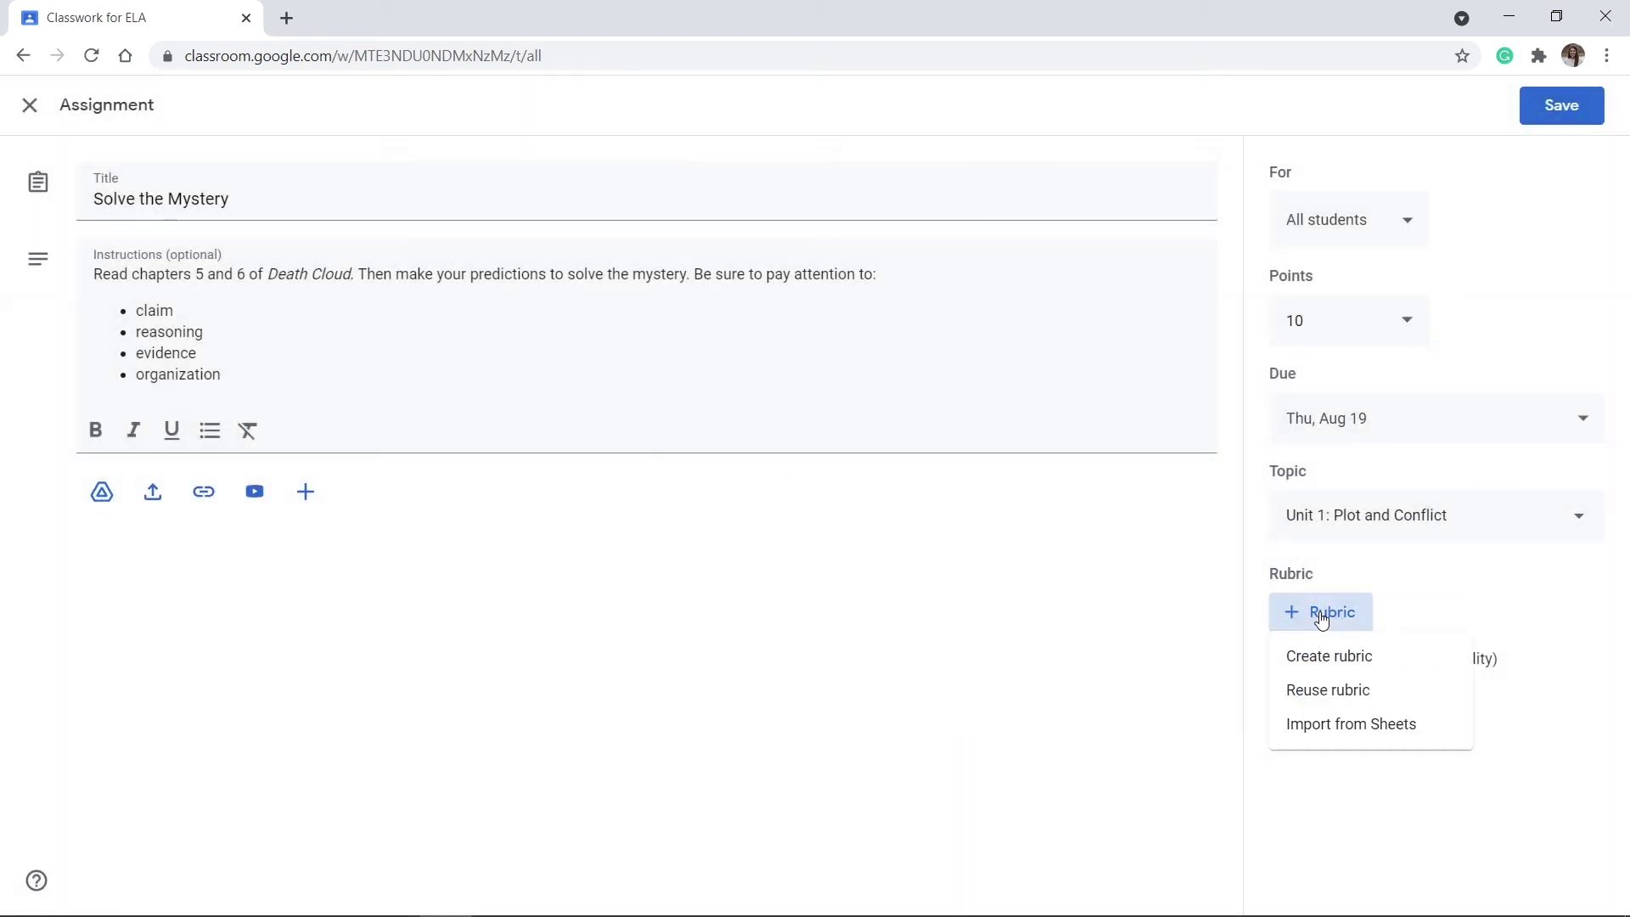
pyautogui.click(1320, 691)
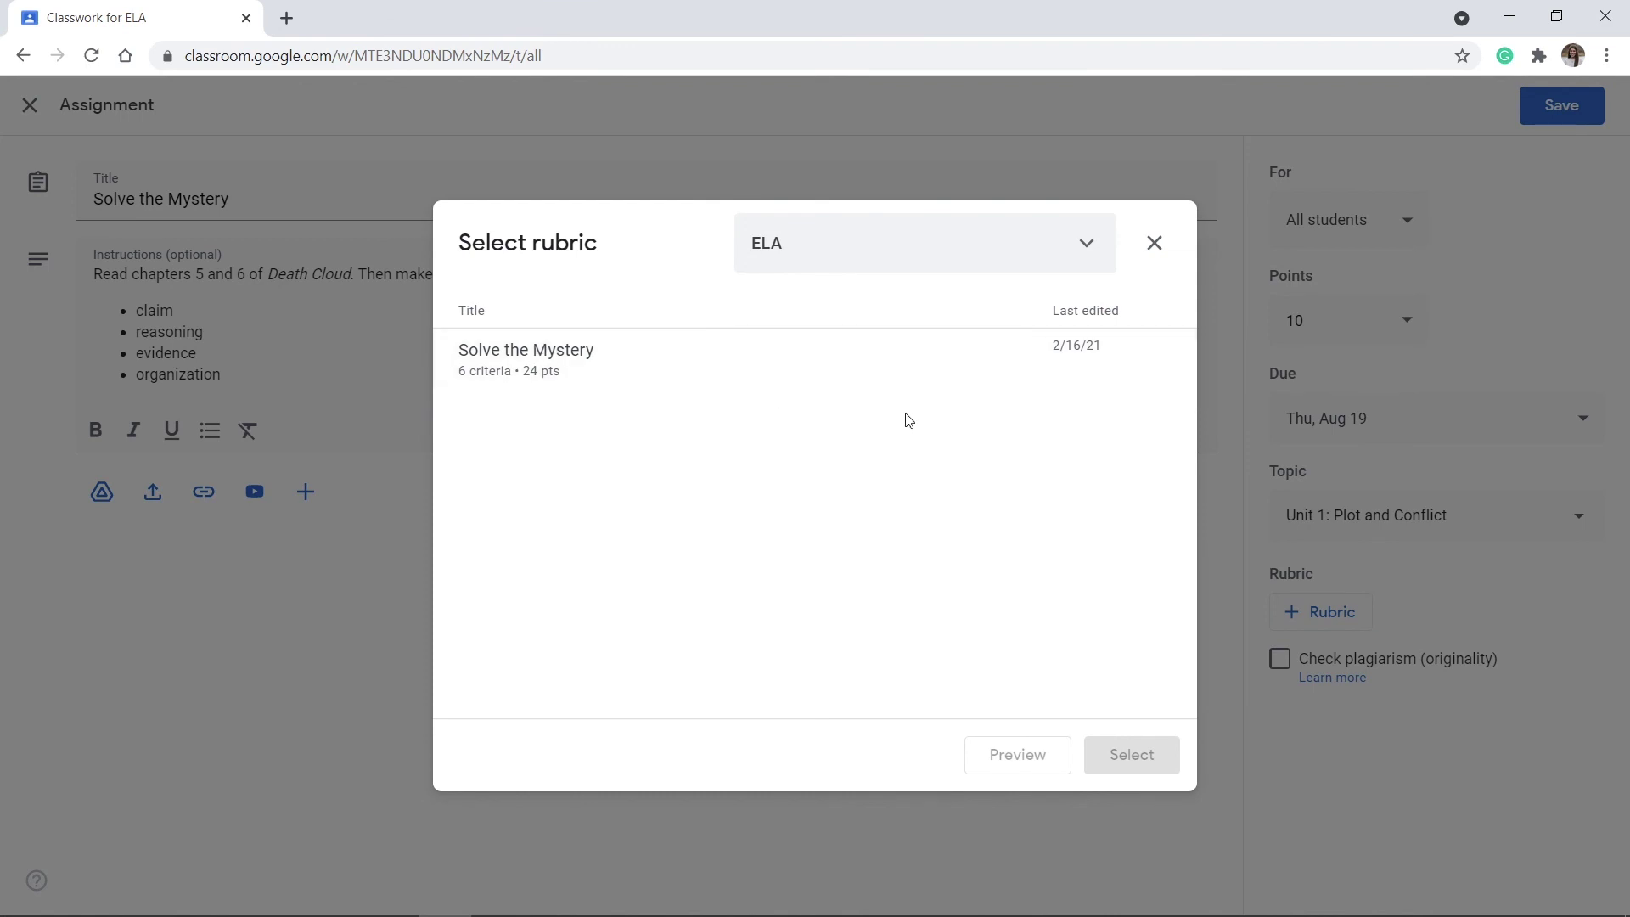
pyautogui.click(1084, 243)
pyautogui.click(968, 381)
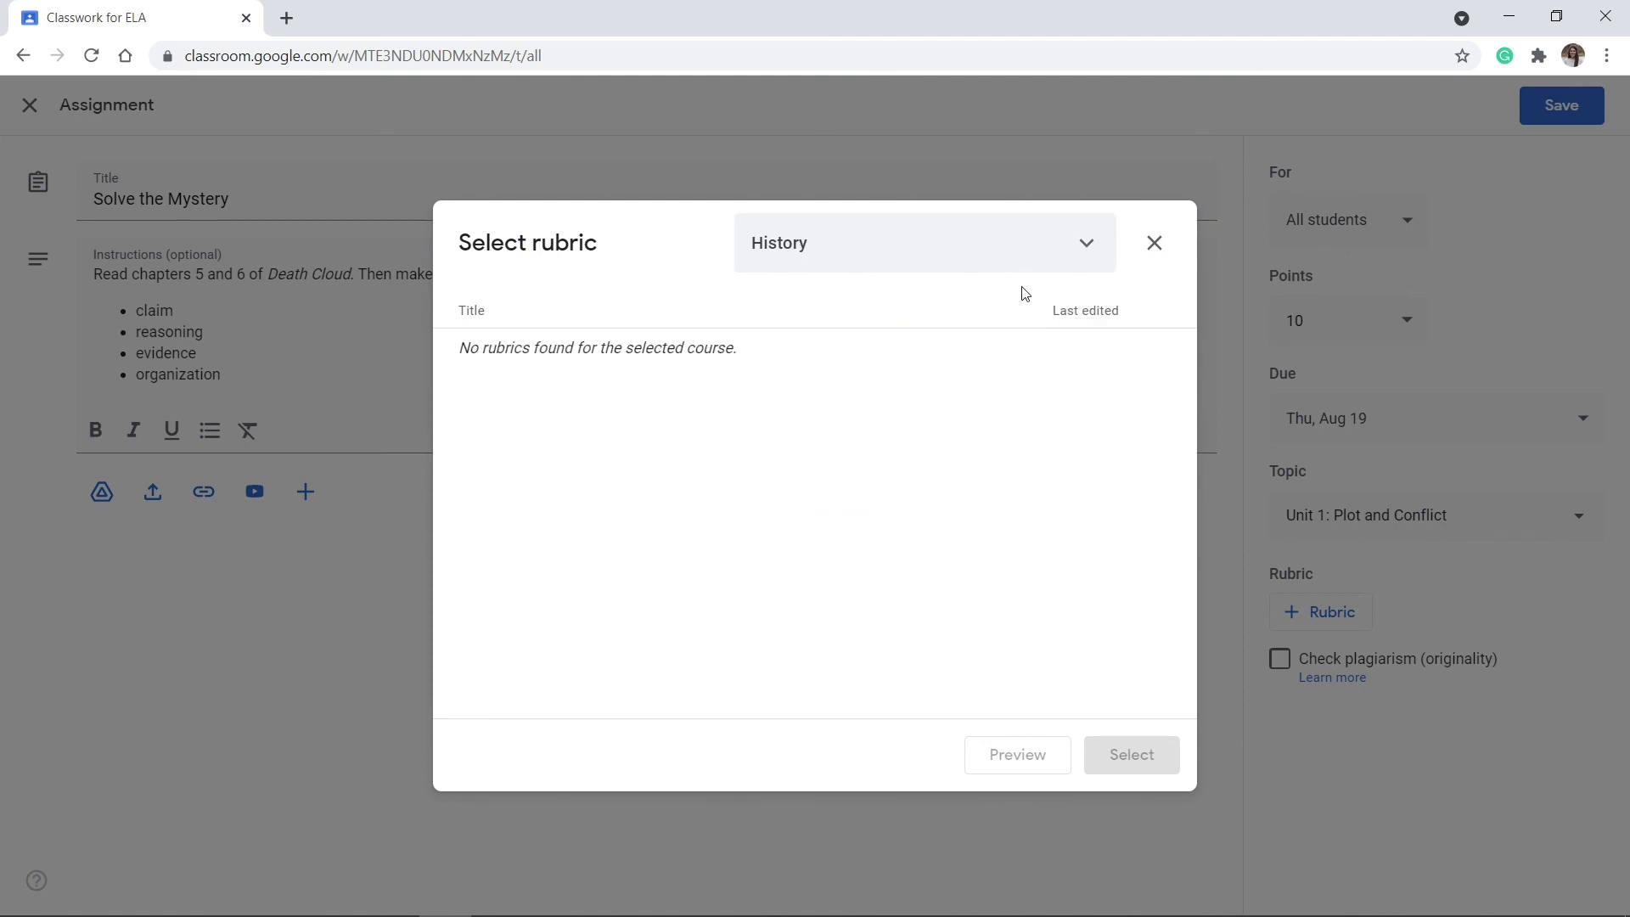
pyautogui.click(1025, 250)
pyautogui.click(1089, 247)
pyautogui.click(1154, 250)
pyautogui.click(1154, 250)
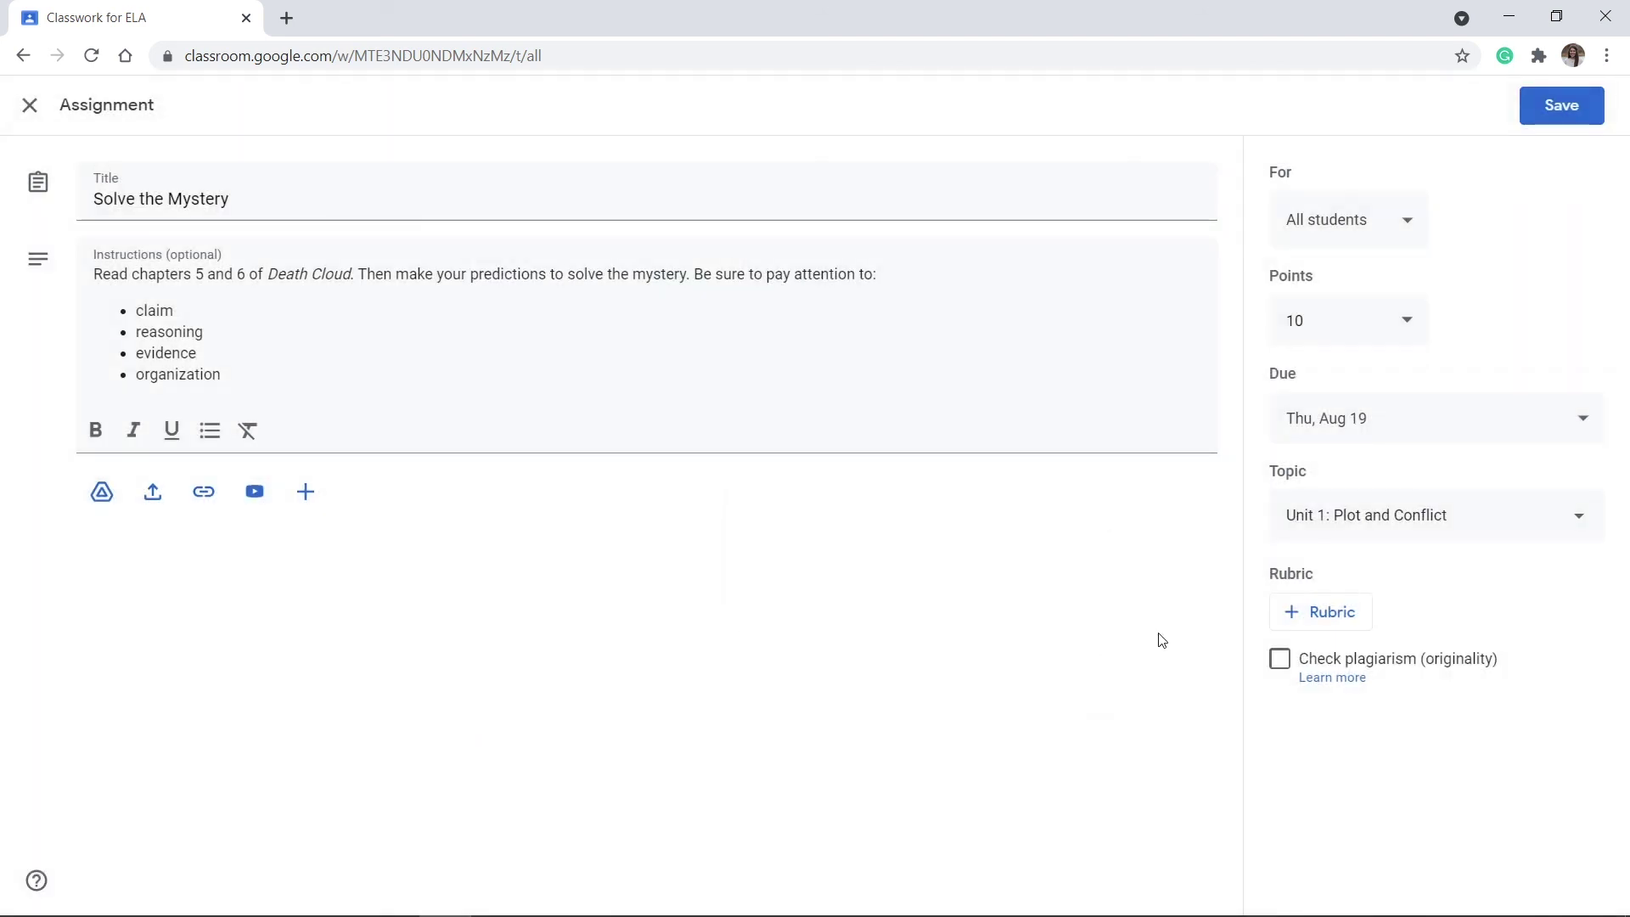
pyautogui.click(1330, 618)
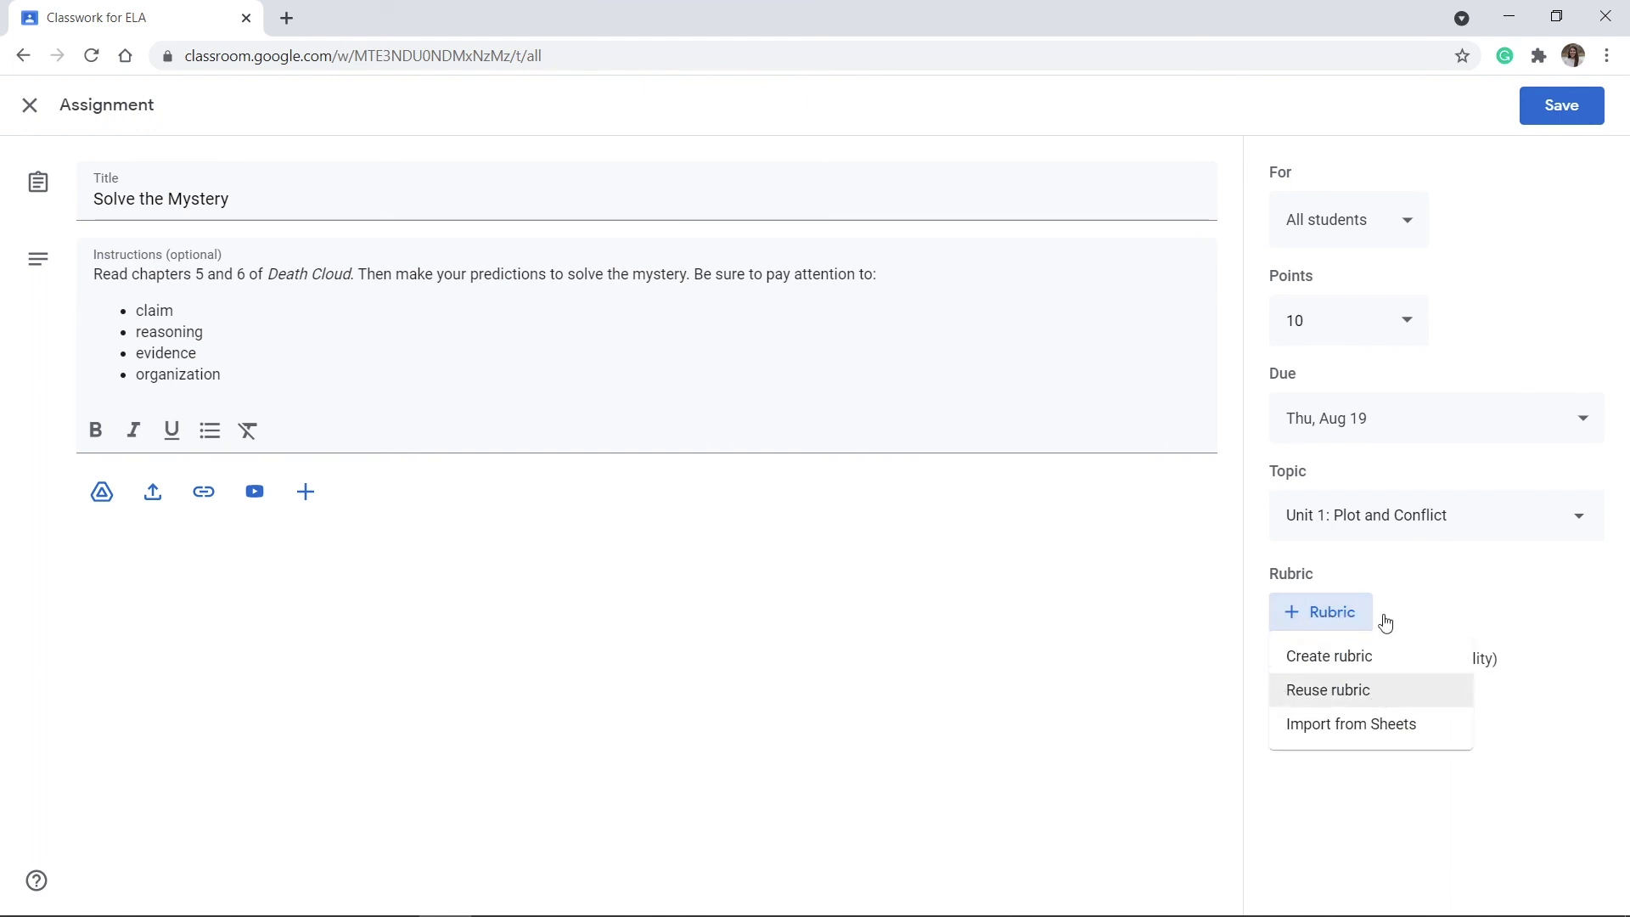
# Save the Solve the Mystery assignment, listed under Unit 1: Plot and Conflict, due Aug 19
pyautogui.click(1546, 104)
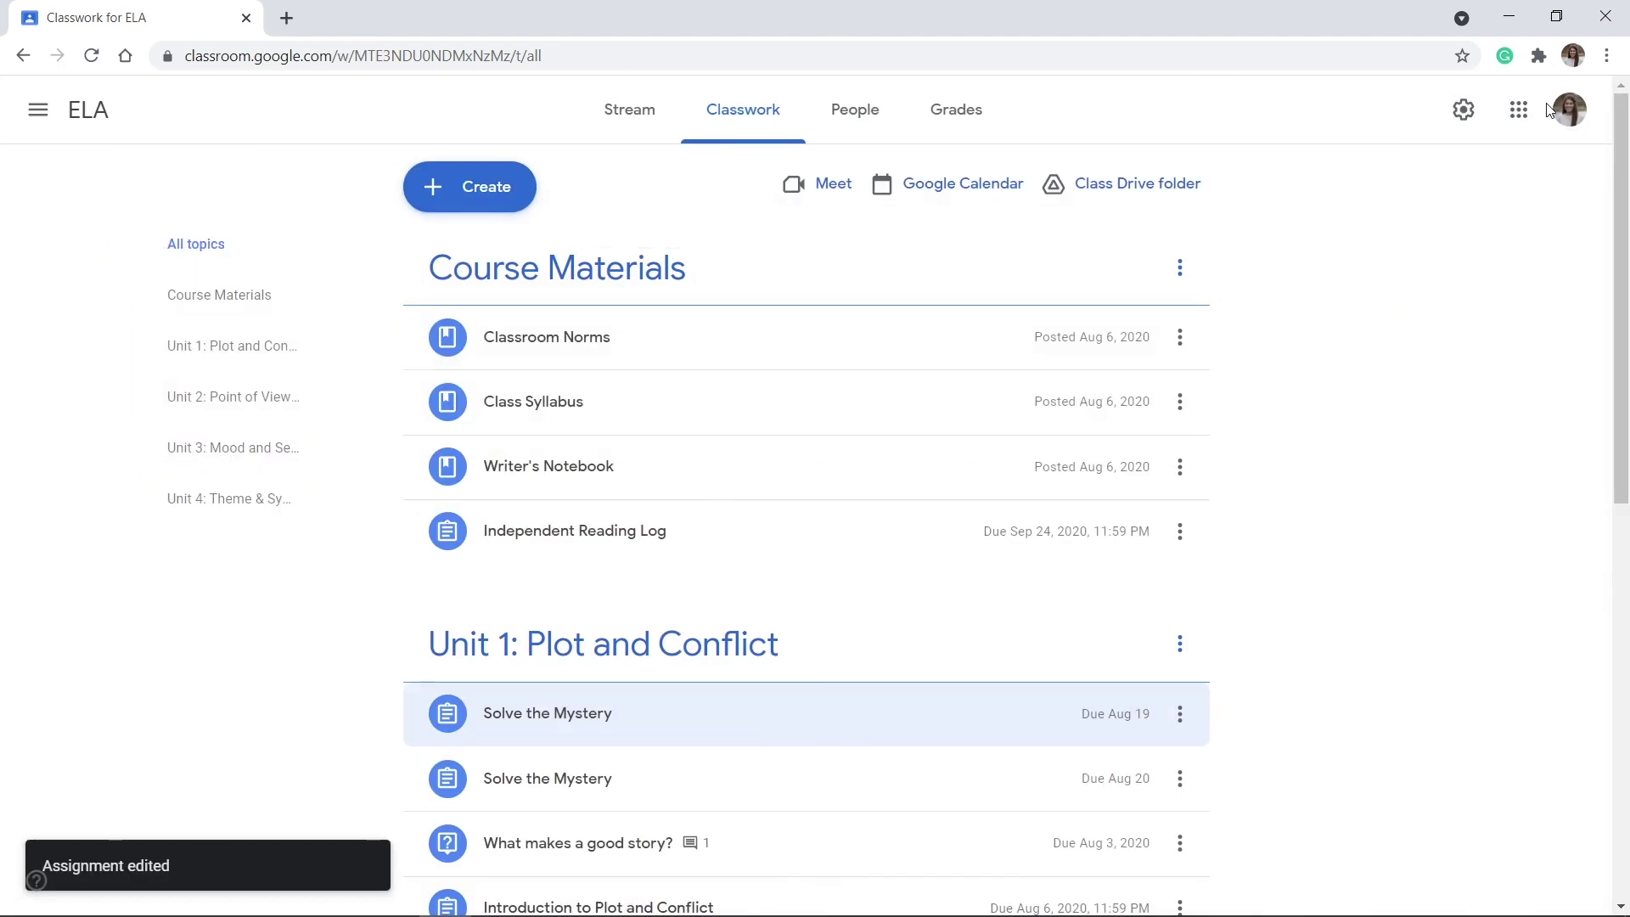